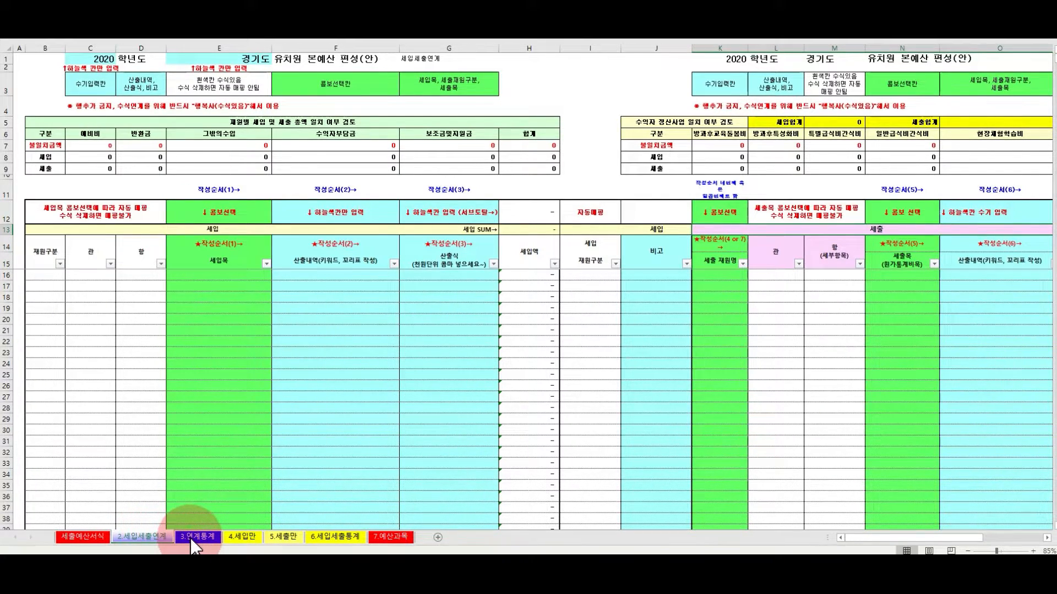
Step: Look through the sheets 3.연계통계, 4.세입만, 5.세출만, 6.세입세출통계 and 7.예산과목 to review the workbook's structure
left_click(194, 537)
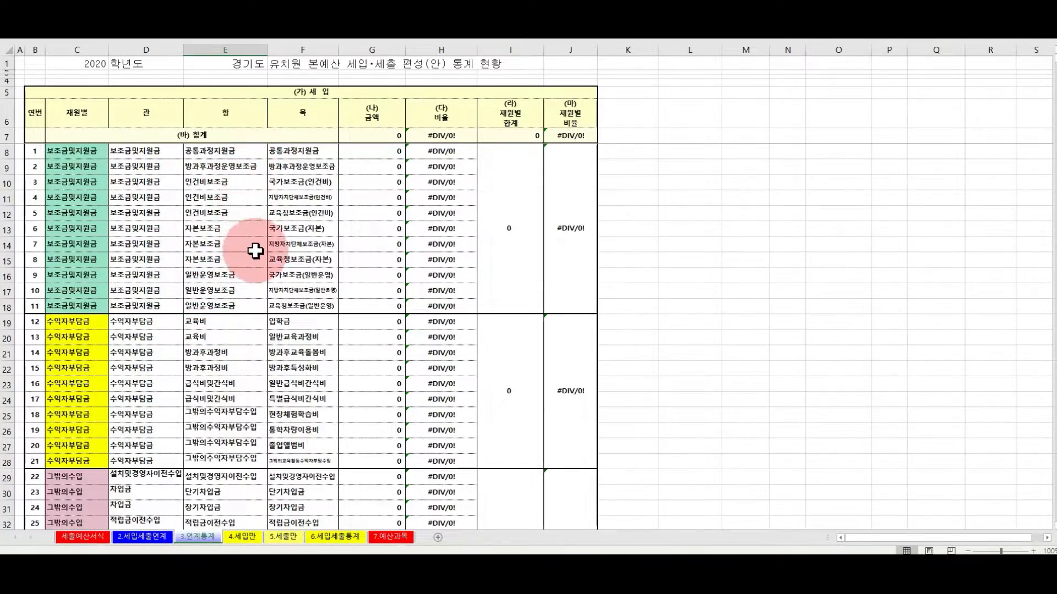
scroll(255, 250, "down", 15)
scroll(263, 319, "down", 15)
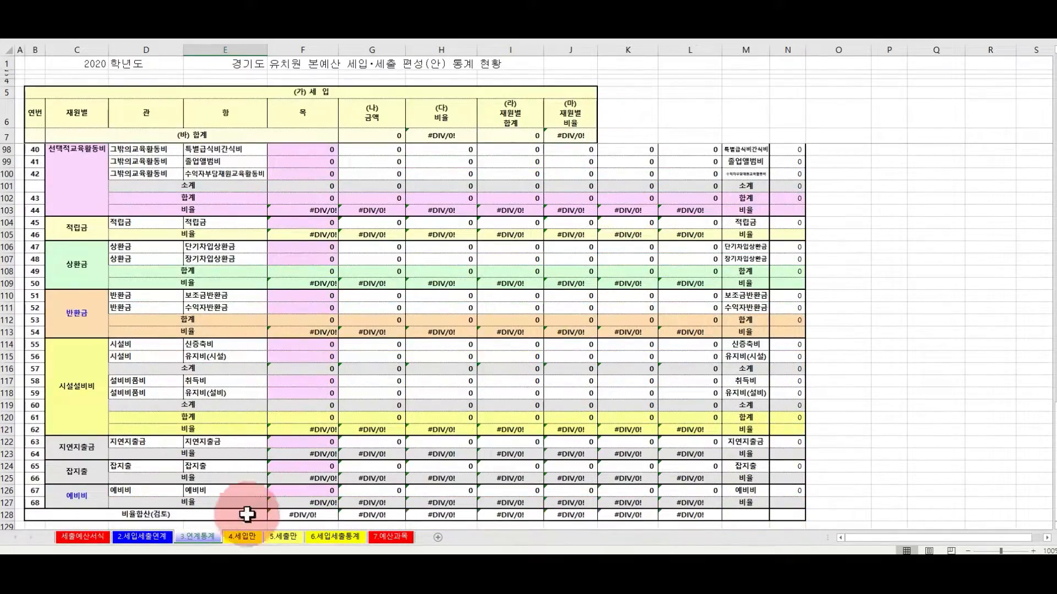
left_click(242, 537)
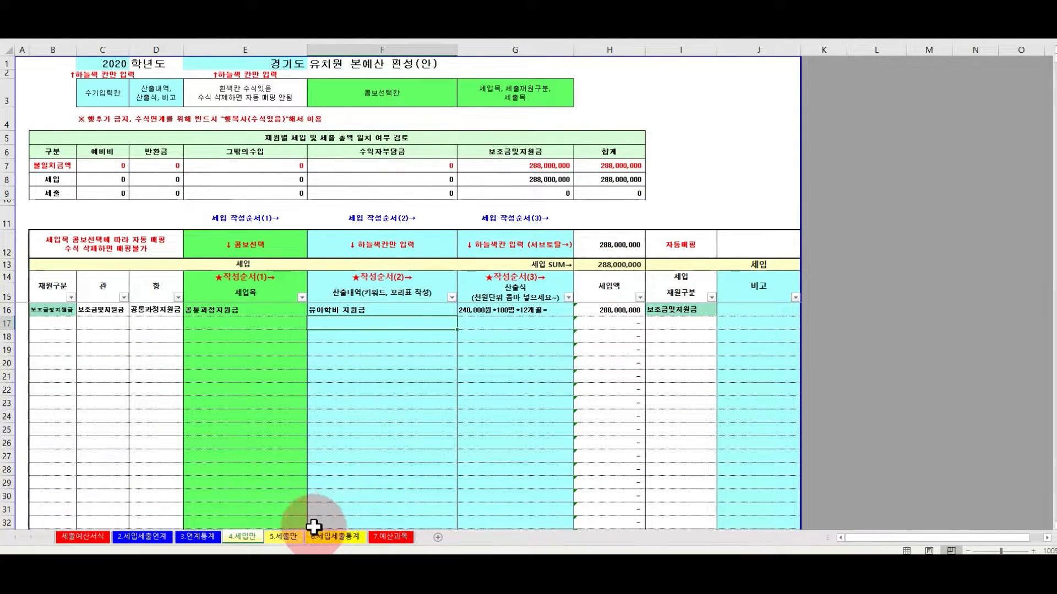
left_click(293, 539)
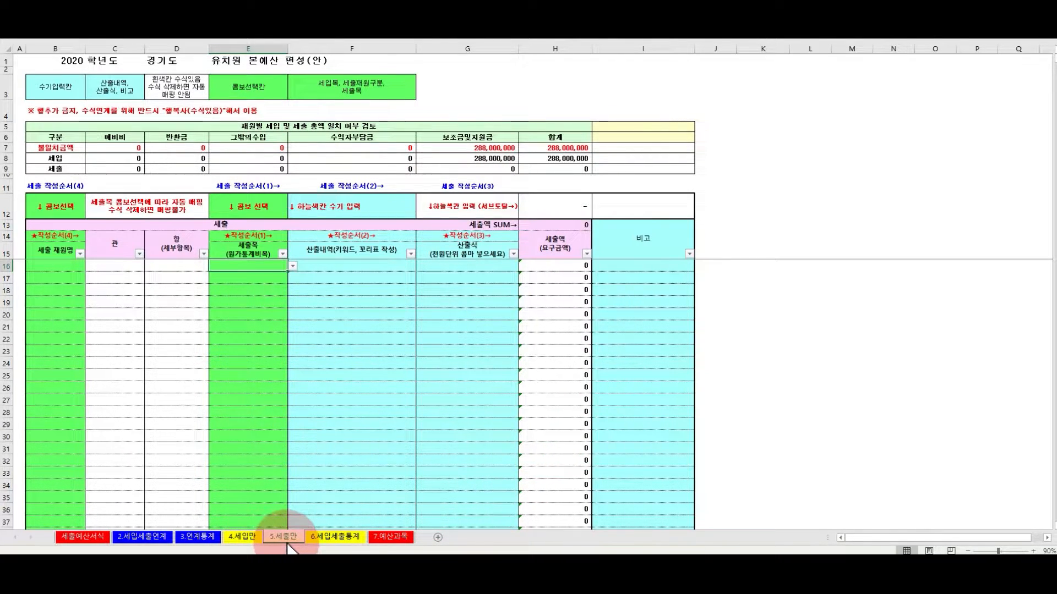
left_click(346, 538)
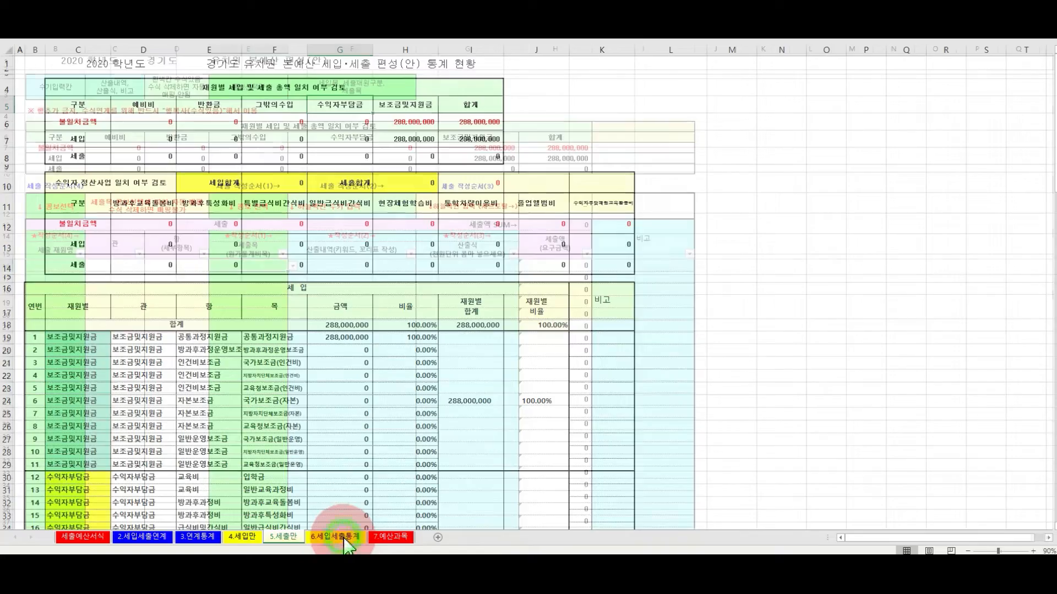
scroll(352, 341, "down", 17)
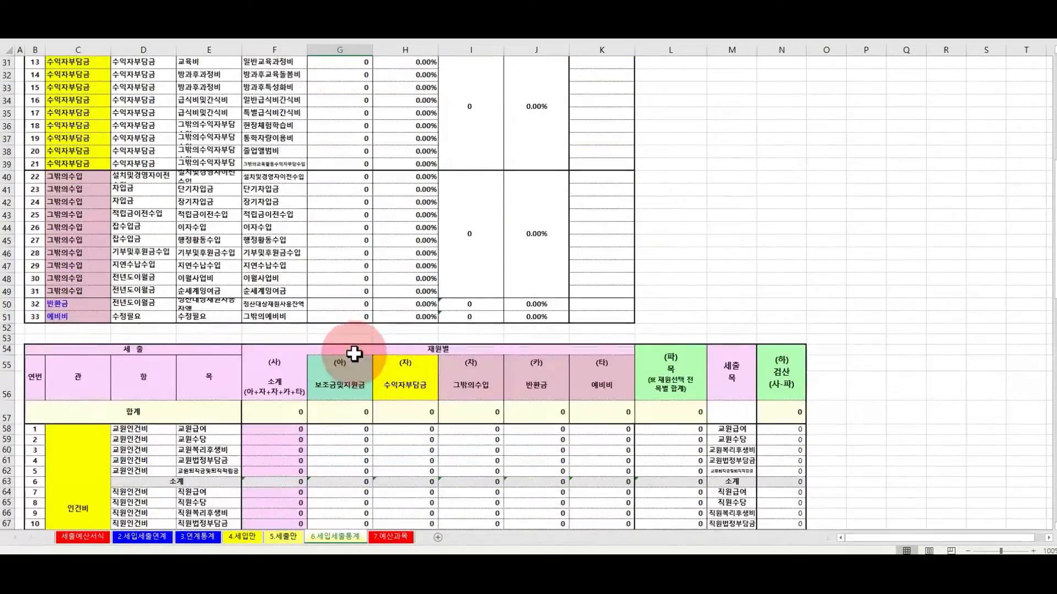
scroll(353, 362, "down", 10)
key("ctrl+Page_Down")
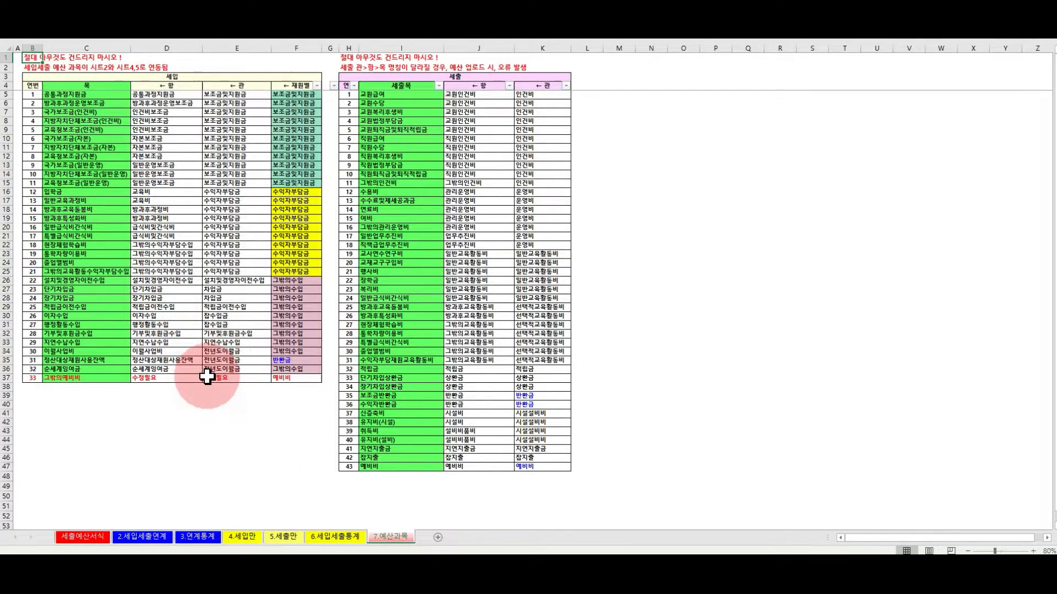
Step: Examine the 4.세입만 sheet's header input cells, colour legend and the 세입목, 산출내역 and 산출식 column headings
left_click(242, 538)
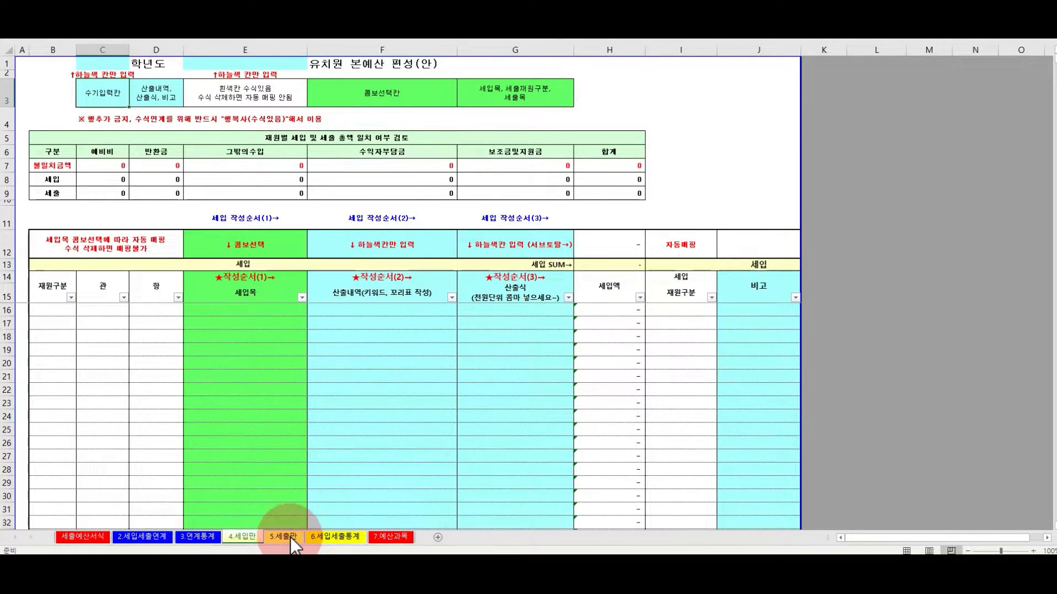
left_click(104, 62)
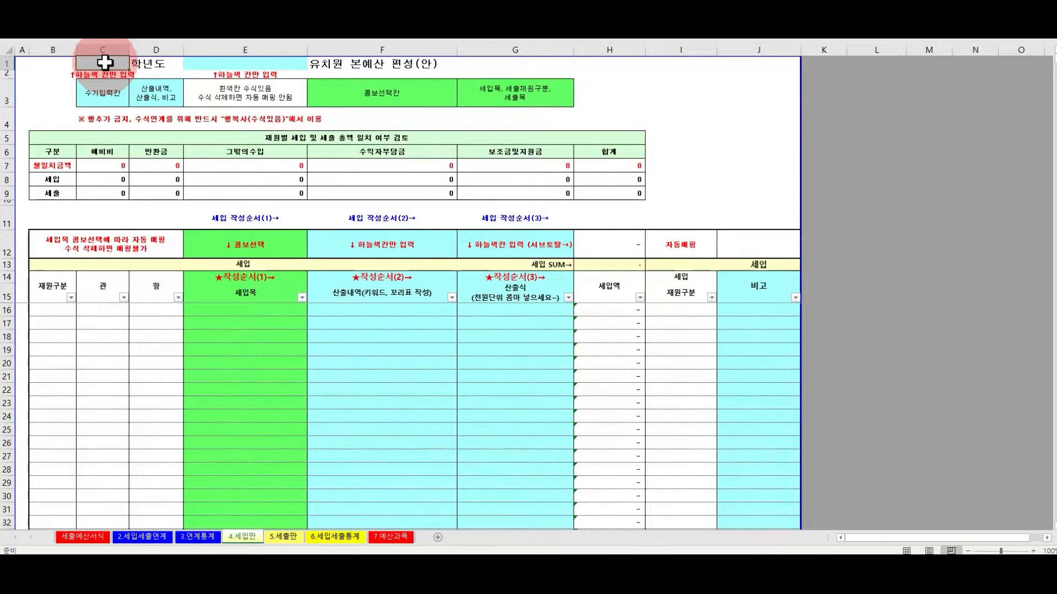
left_click(200, 63)
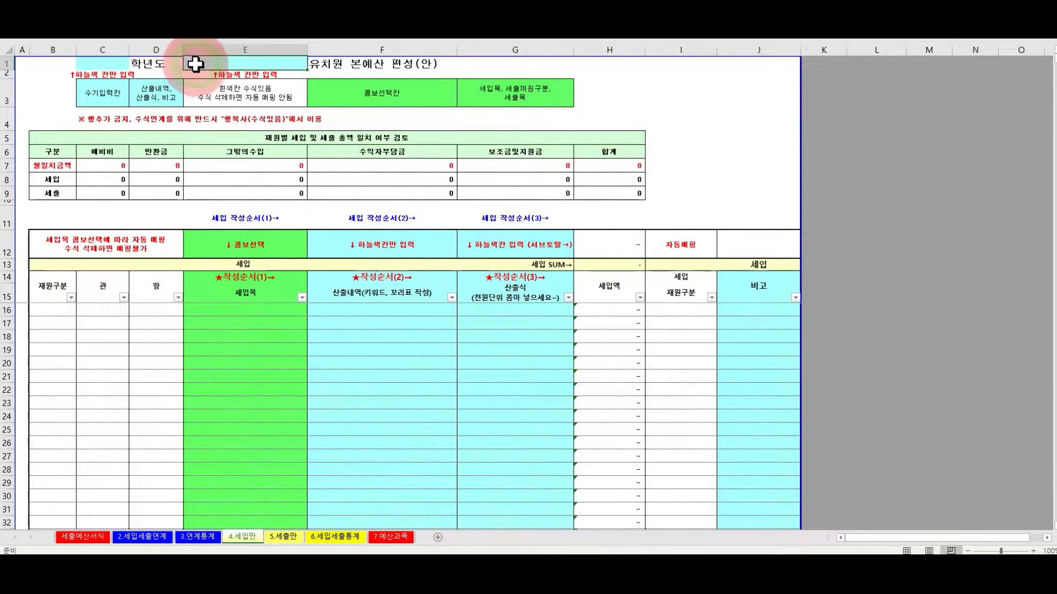
left_click(102, 94)
left_click(149, 95)
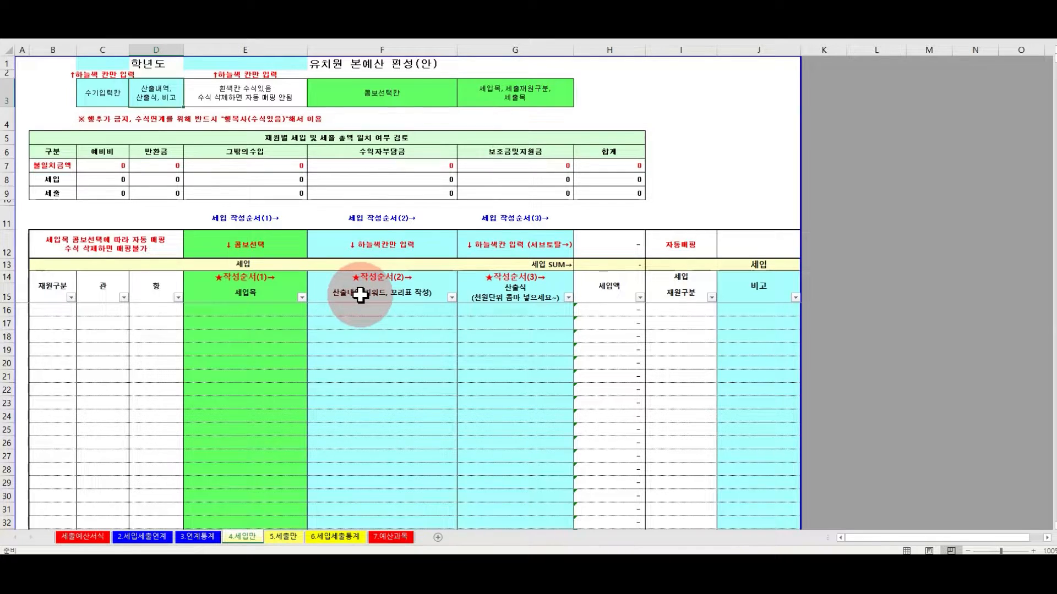
left_click(105, 61)
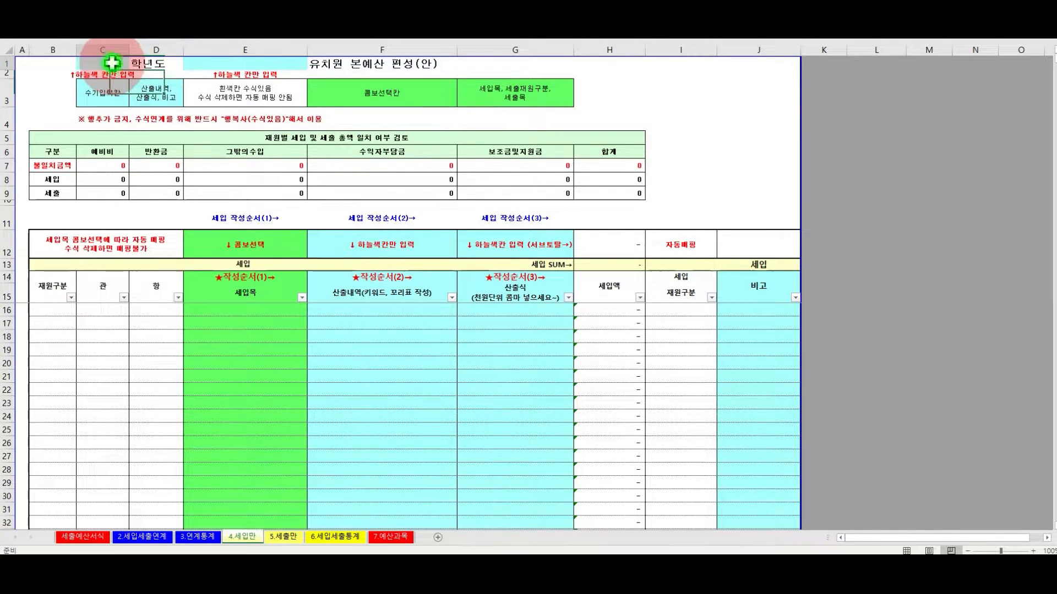
left_click(220, 63)
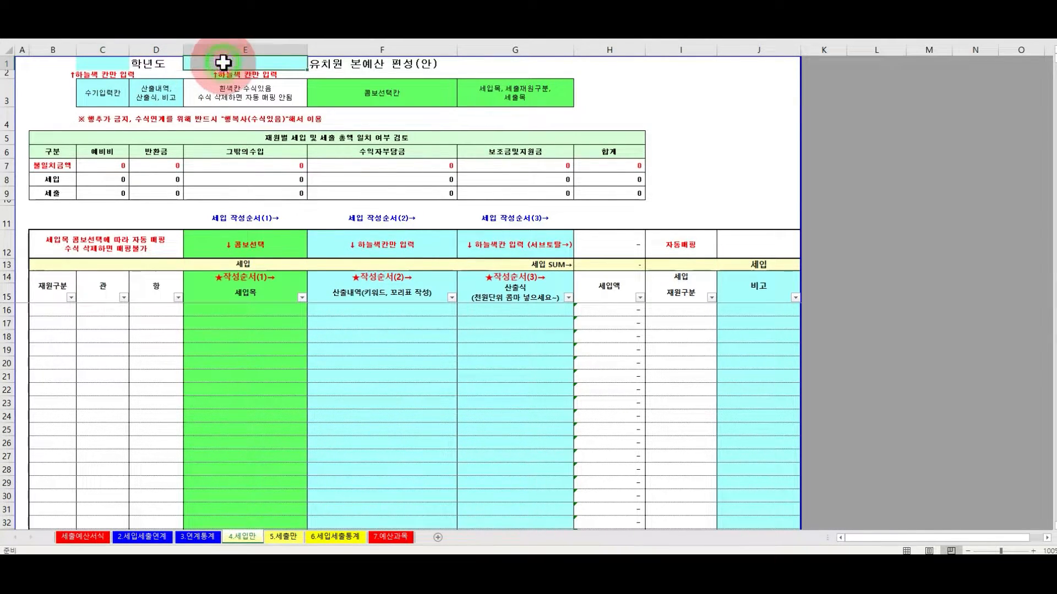
left_click(363, 296)
left_click(505, 294)
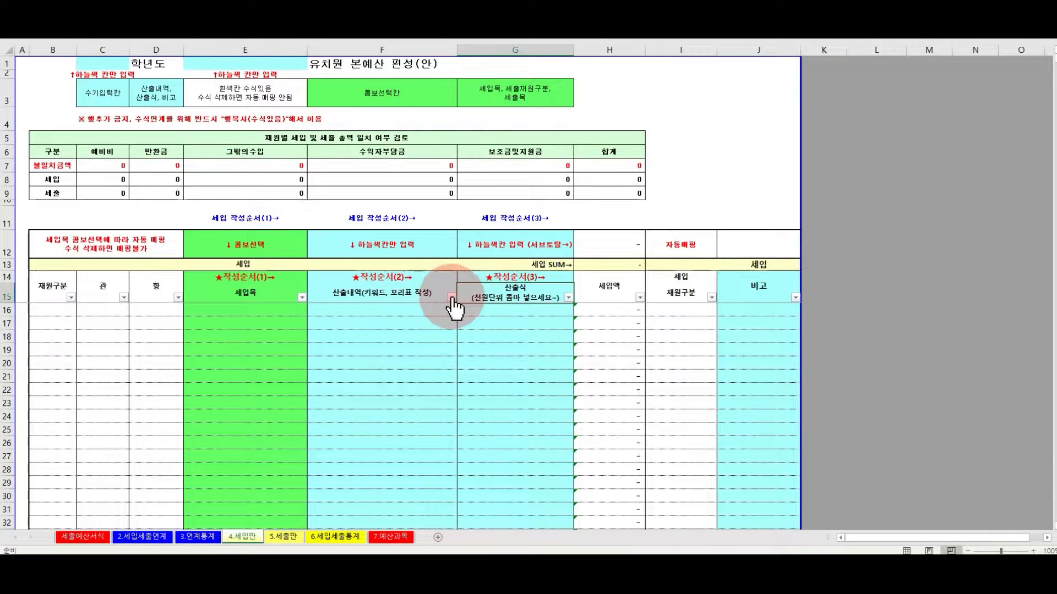
left_click(264, 295)
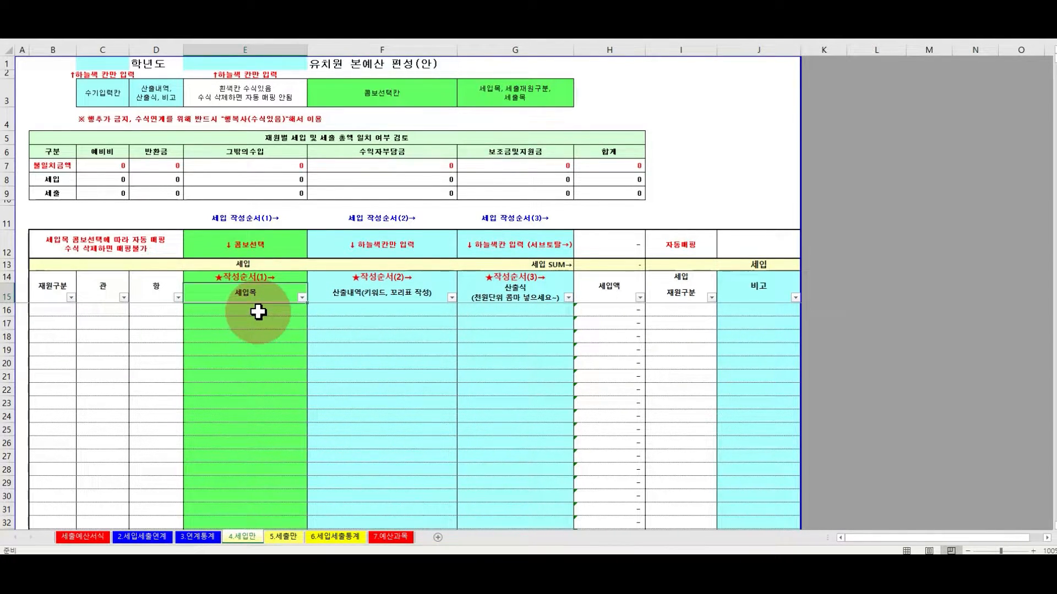
Step: Choose 공통과정지원금 as the 세입목 in row 16 and check the mapped 재원구분, 관 and 항 columns
left_click(269, 312)
left_click(312, 310)
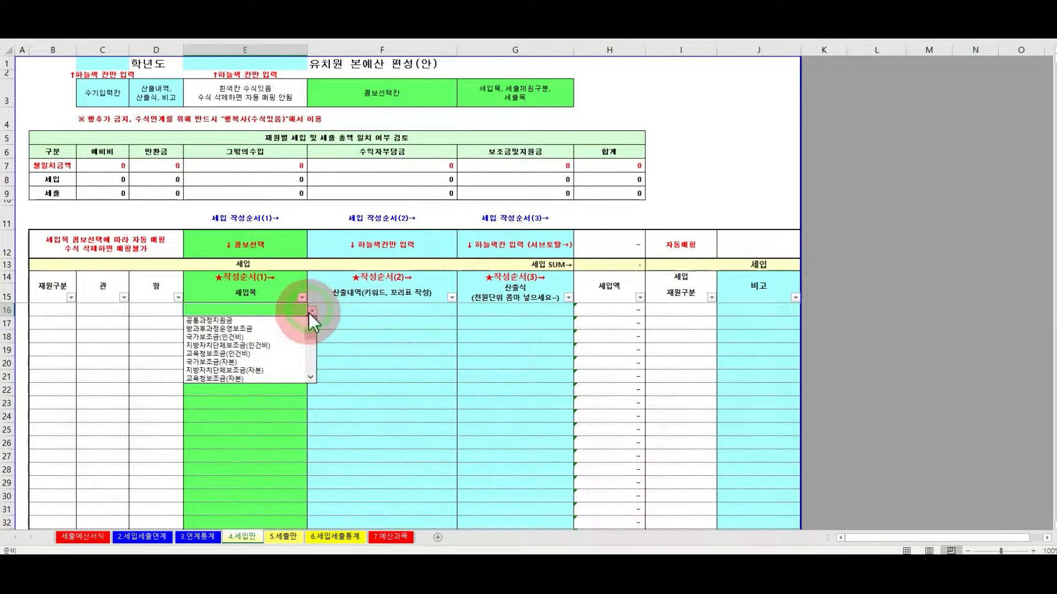
mouse_move(309, 334)
left_mouse_down()
mouse_move(308, 374)
mouse_move(309, 325)
left_mouse_up()
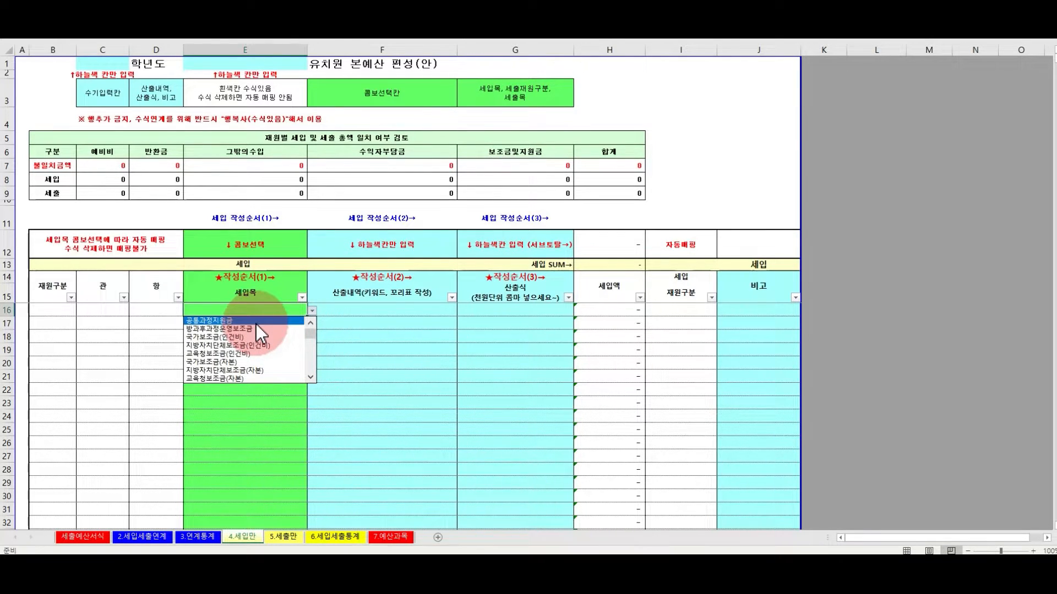
left_click(256, 322)
left_click(55, 291)
left_click(90, 288)
left_click(159, 288)
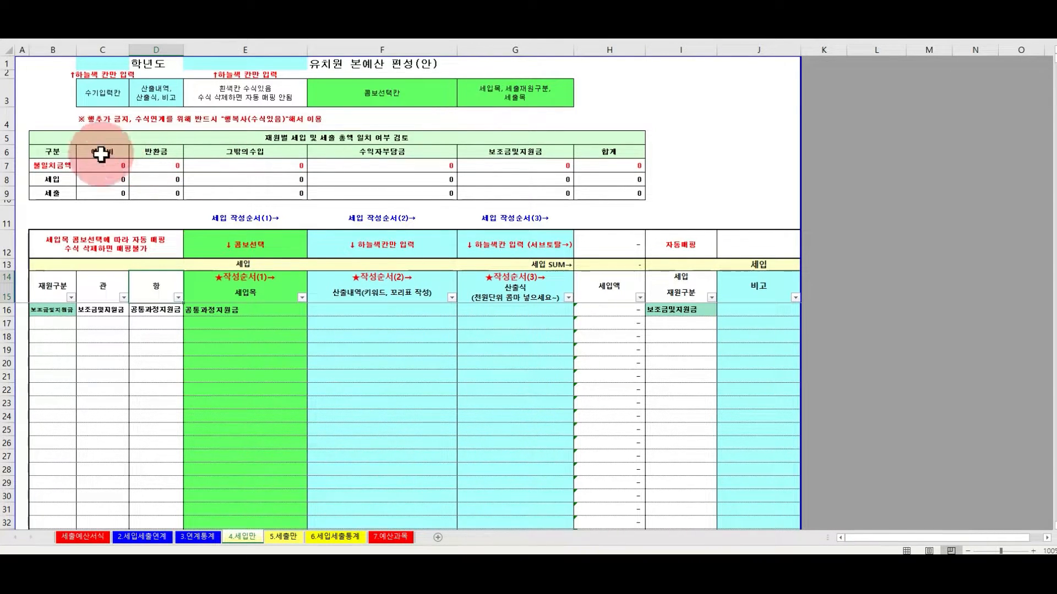
left_click(47, 179)
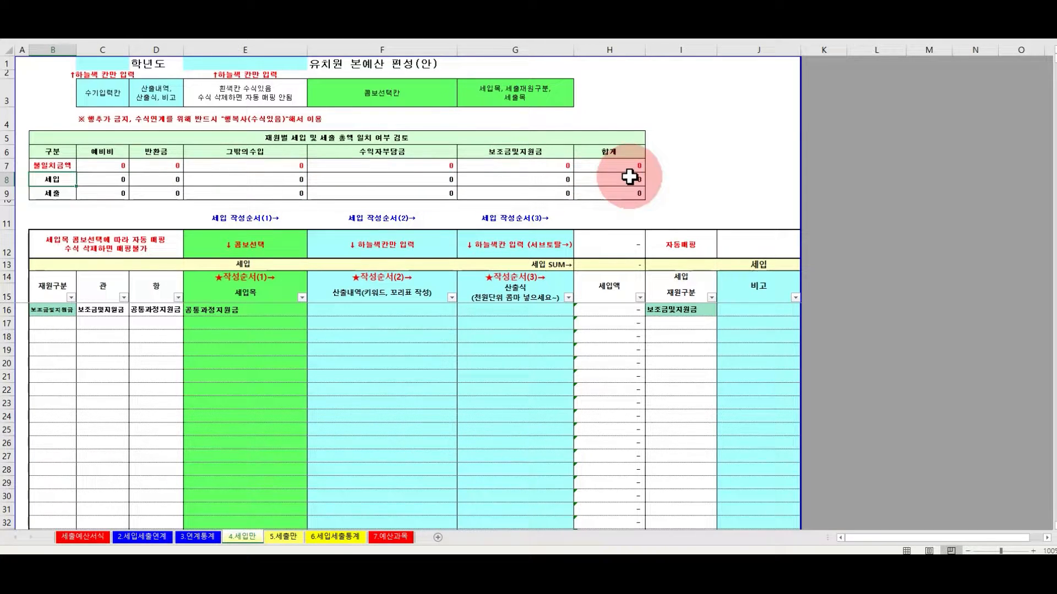
left_click(323, 309)
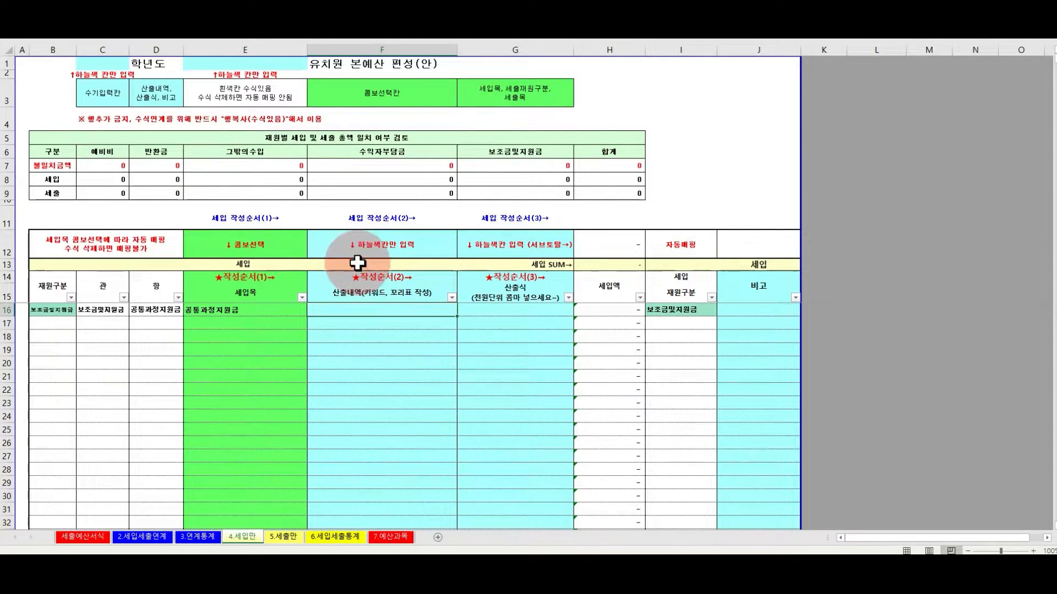
Step: Fill in the sheet's title row with 2020 as the school year and 경기도 as the region
left_click(108, 64)
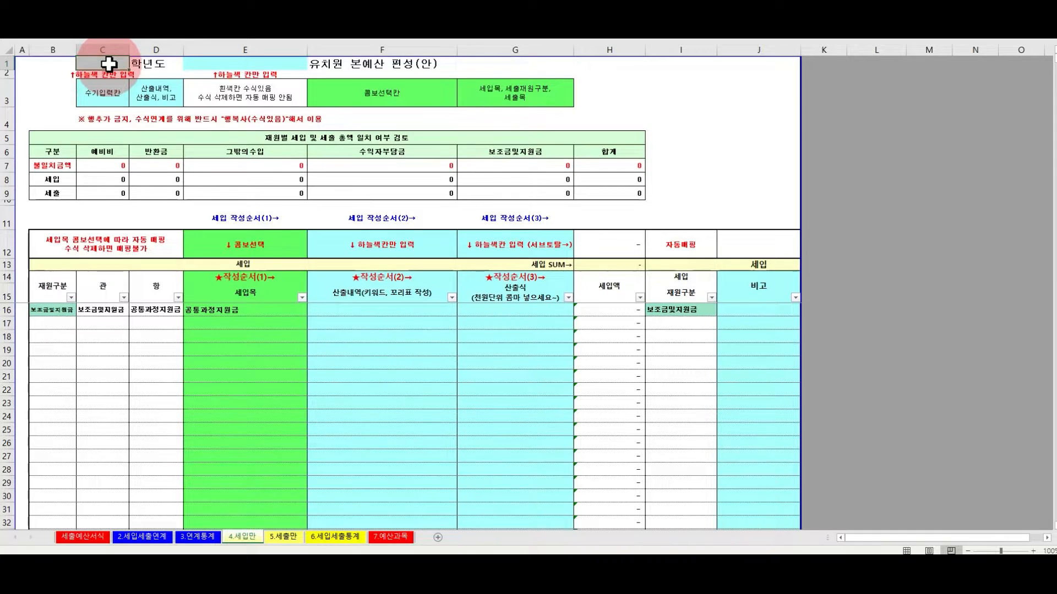
type("202")
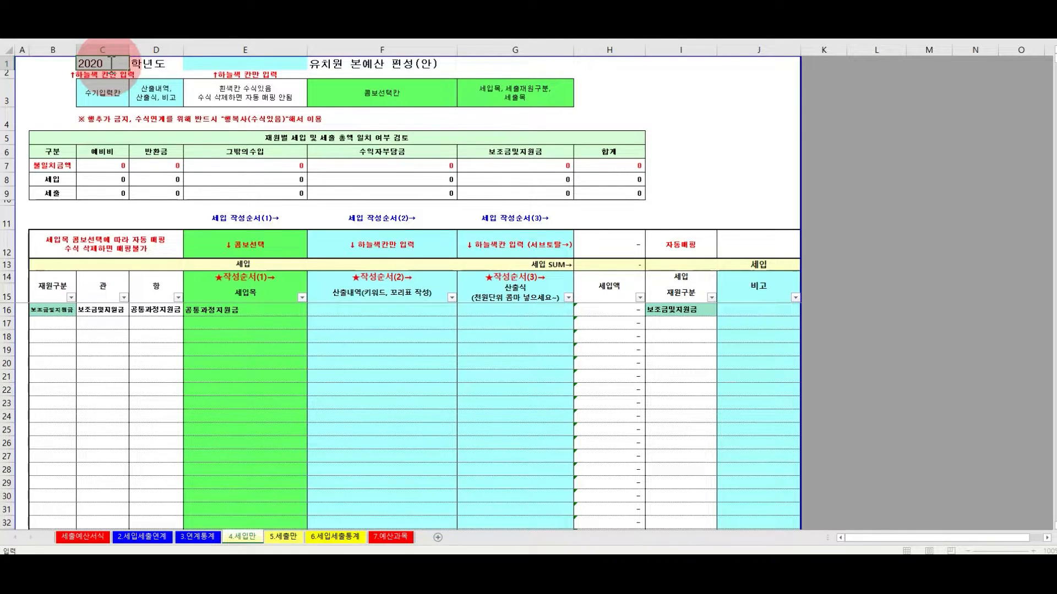
type("0")
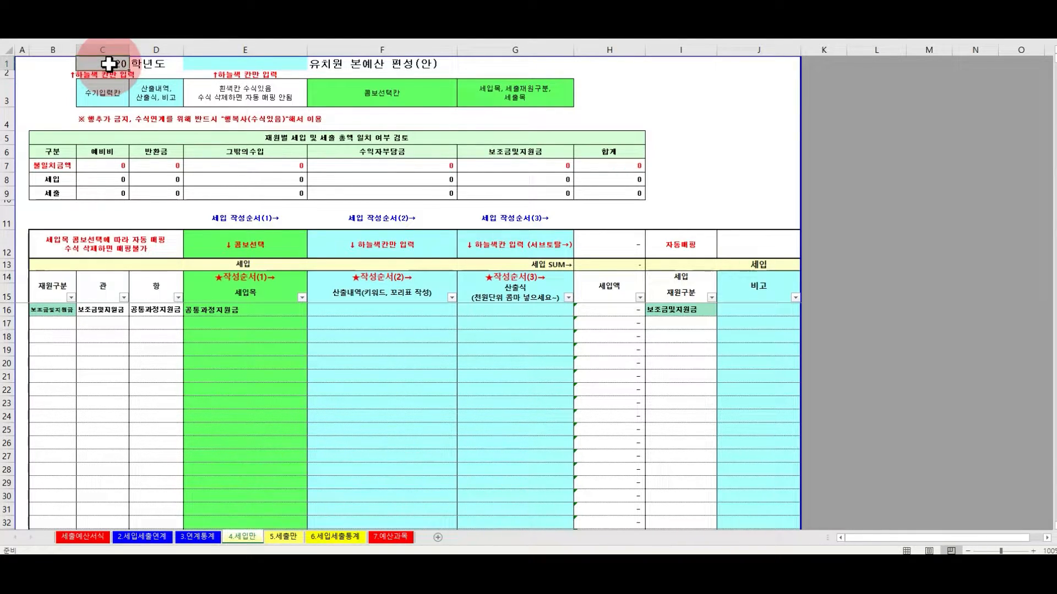
key("Tab")
type("경기")
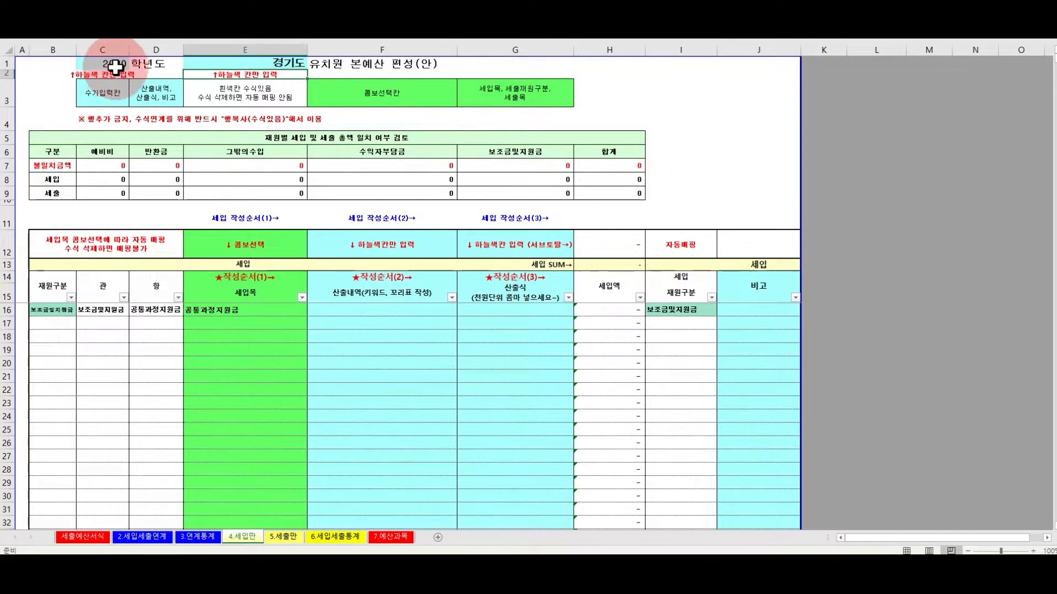
Step: Reselect 공통과정지원금 as the 세입목 in row 16 and enter 유아학비 지원금 as its 산출내역
left_click(267, 336)
left_click(278, 312)
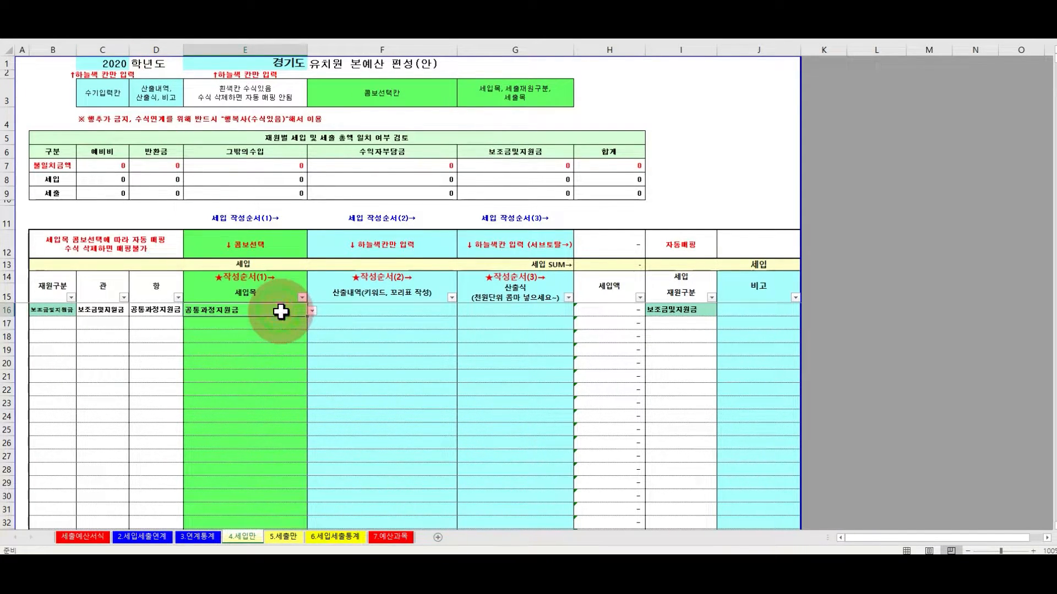
left_click(311, 311)
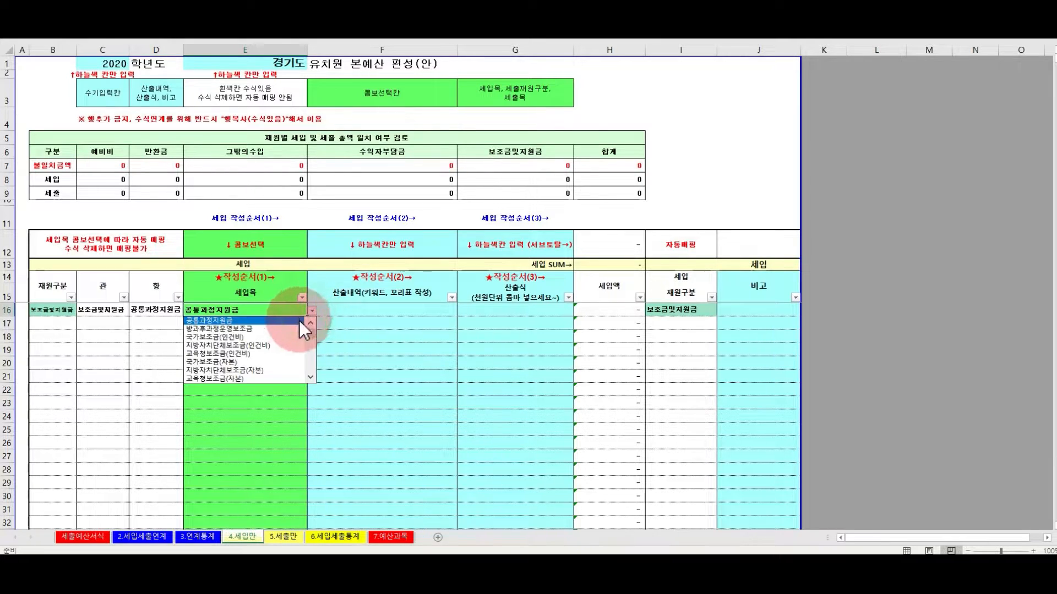
left_click(240, 322)
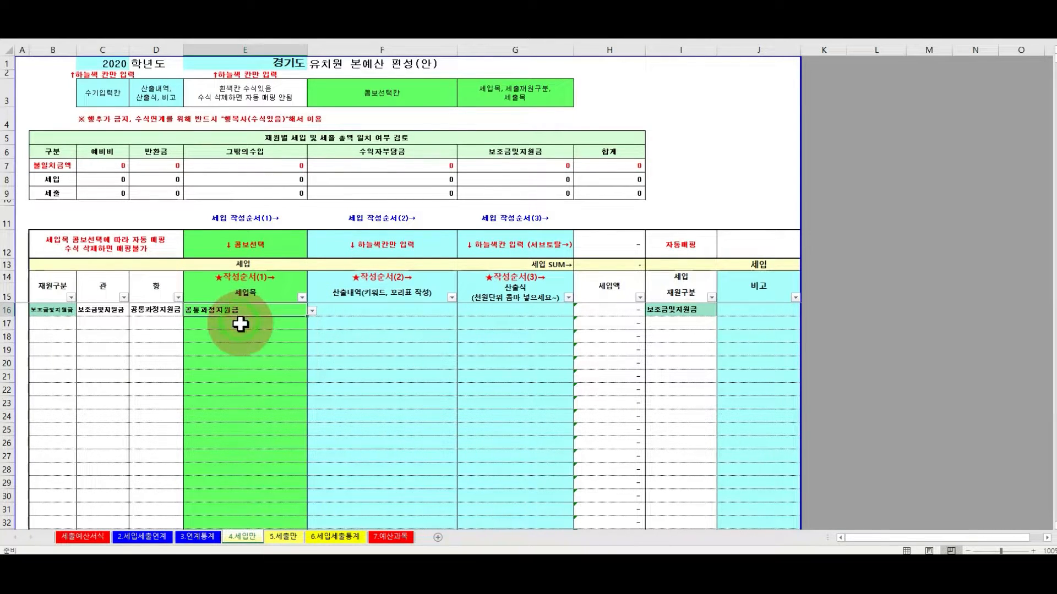
left_click(355, 312)
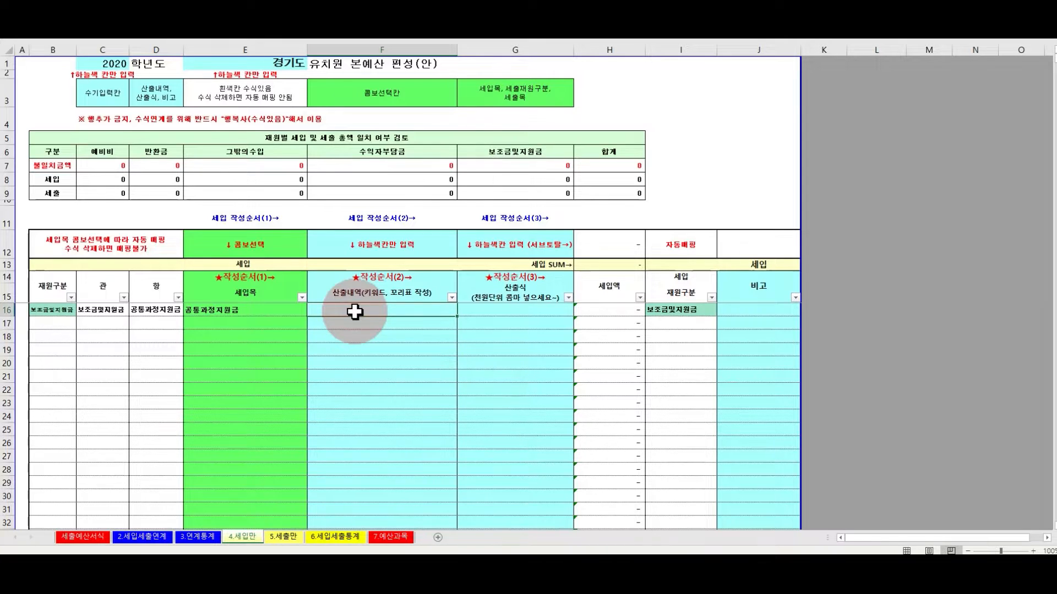
type("용")
type("아학비 지원")
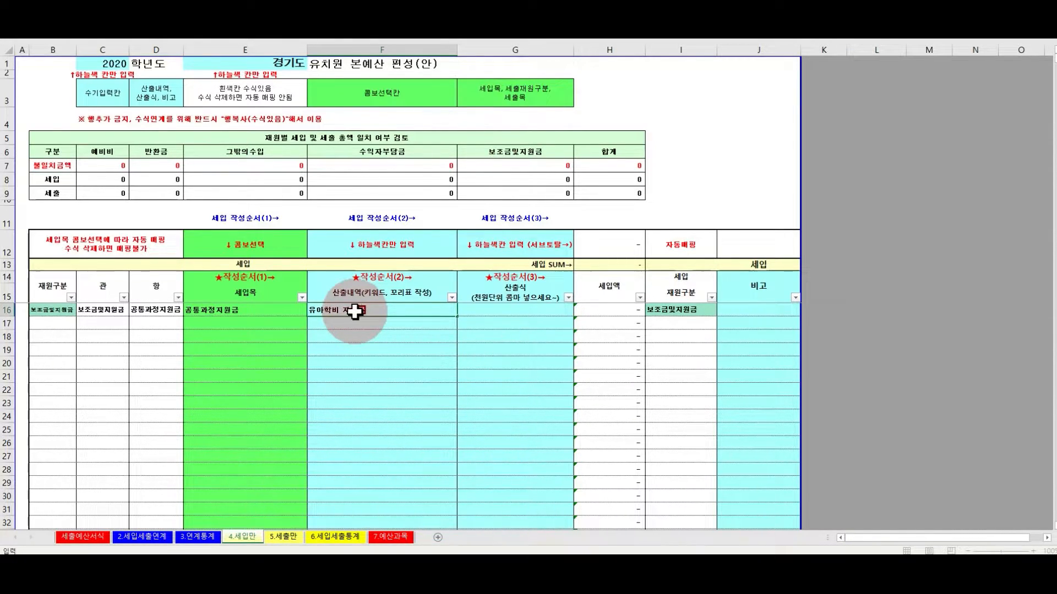
Step: Enter the 산출식 240,000원*50명*12개월= in row 16 and check the 세입액, 재원구분 and 보조금및지원금 summary cells
key("Tab")
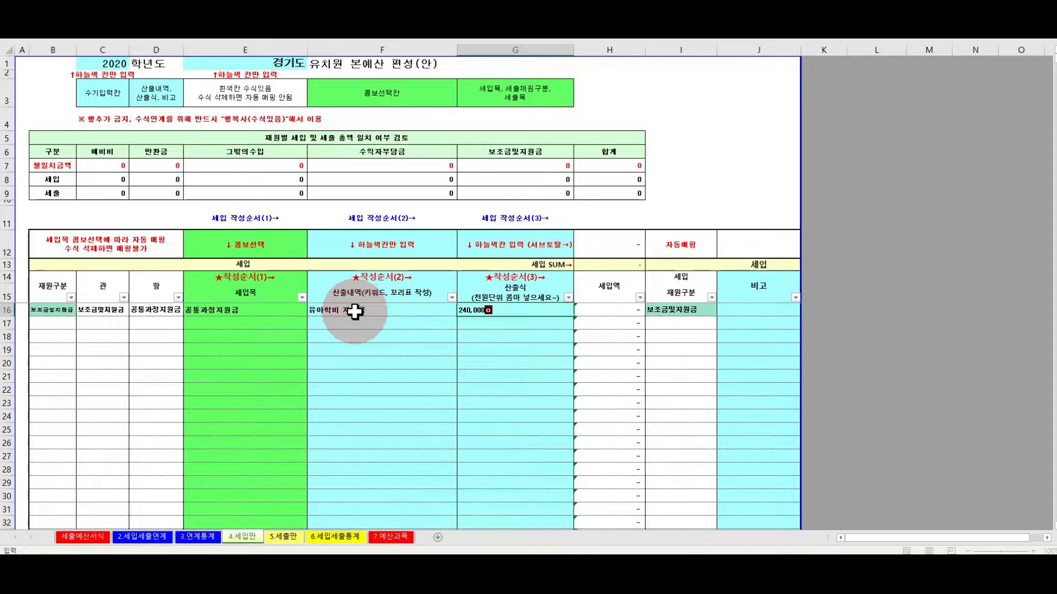
key("BackSpace")
key("BackSpace")
key("Return")
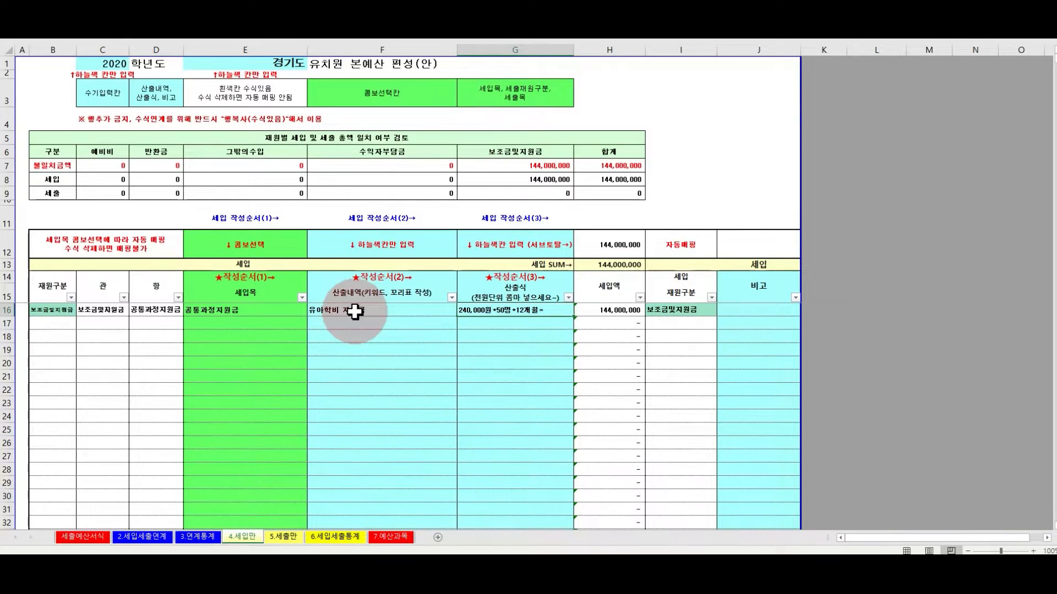
left_click(632, 308)
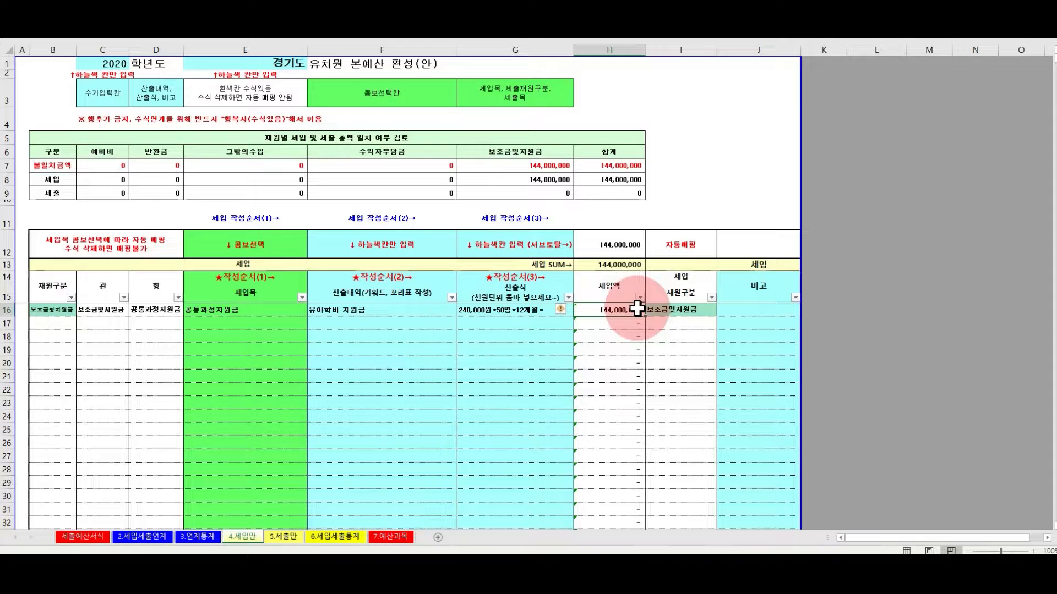
left_click(683, 309)
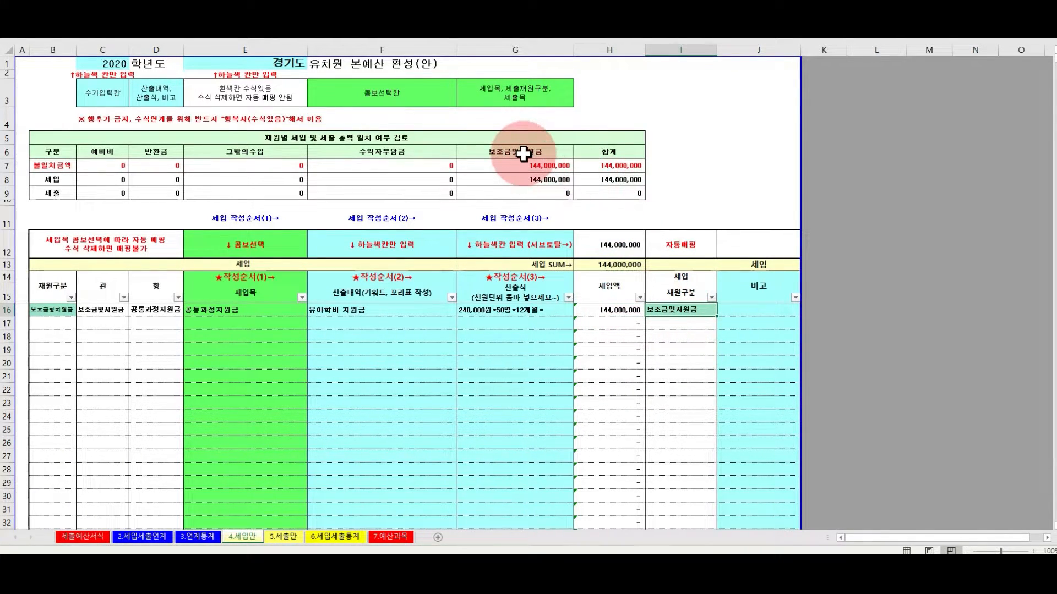
left_click(518, 180)
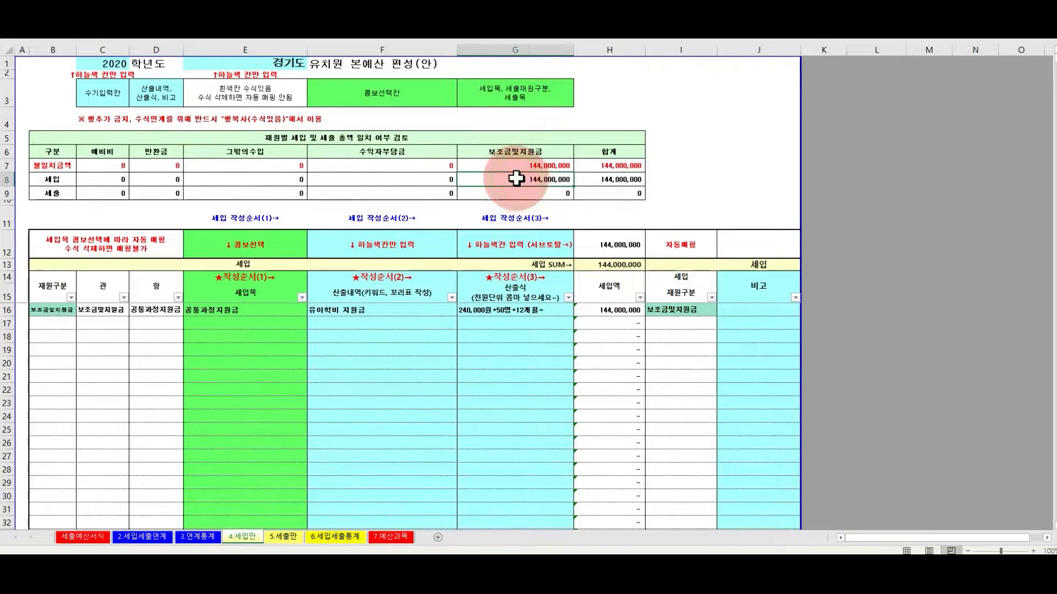
Step: Choose 방과후과정운영보조금 as the 세입목 in row 17 and enter 방과후과정 운영 지원금 as its 산출내역
left_click(242, 324)
left_click(312, 325)
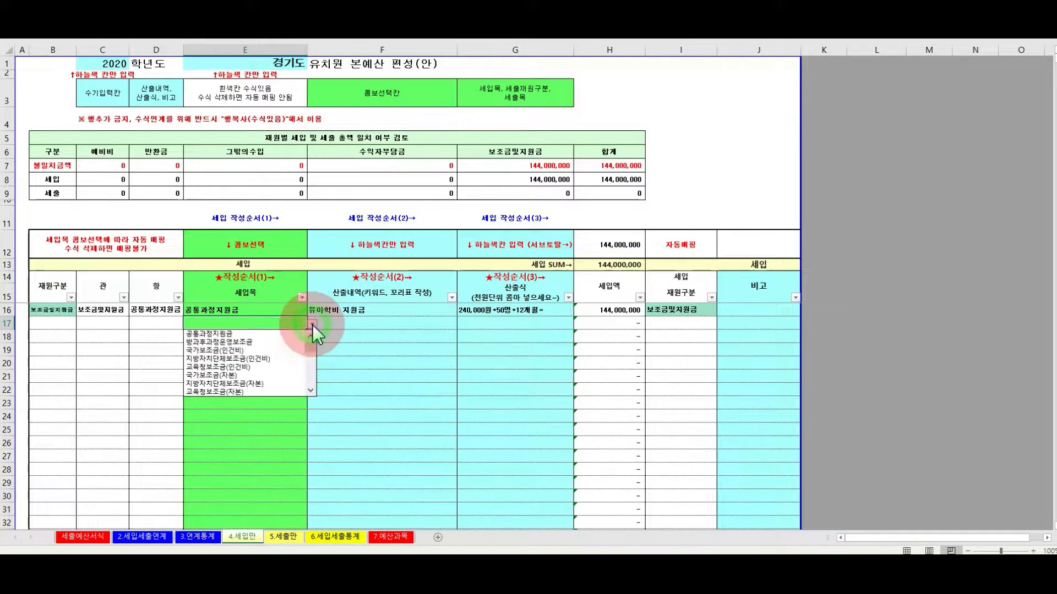
left_click(234, 344)
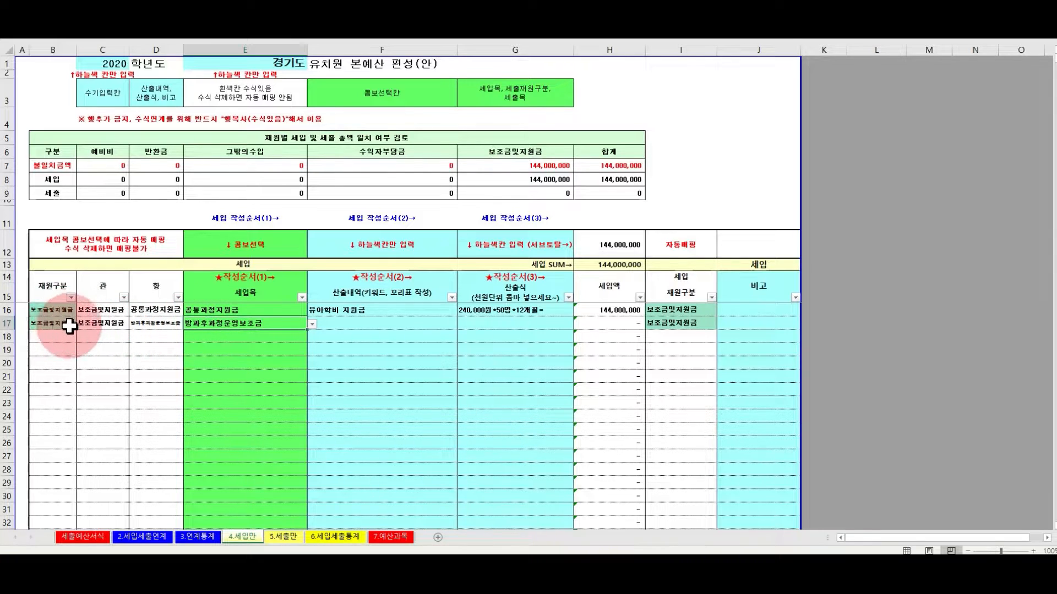
left_click(345, 326)
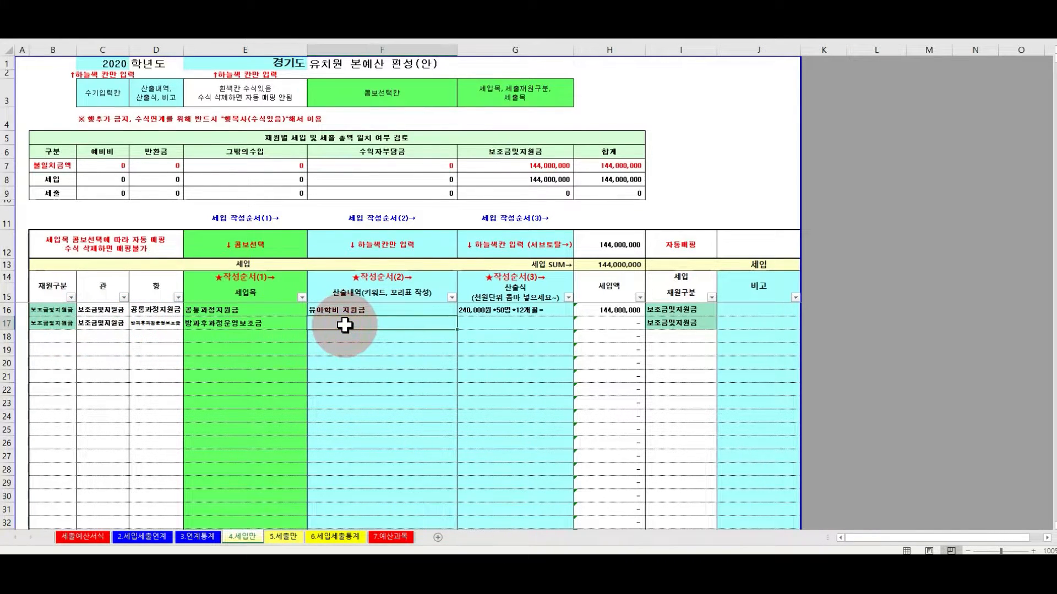
type("방과후과정 운영 지원금")
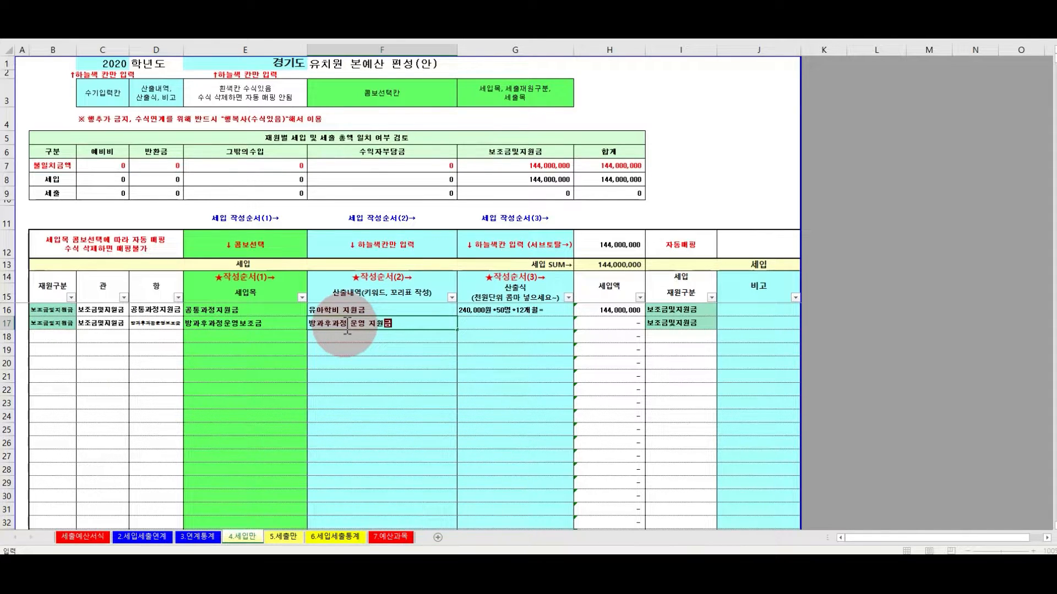
key("Tab")
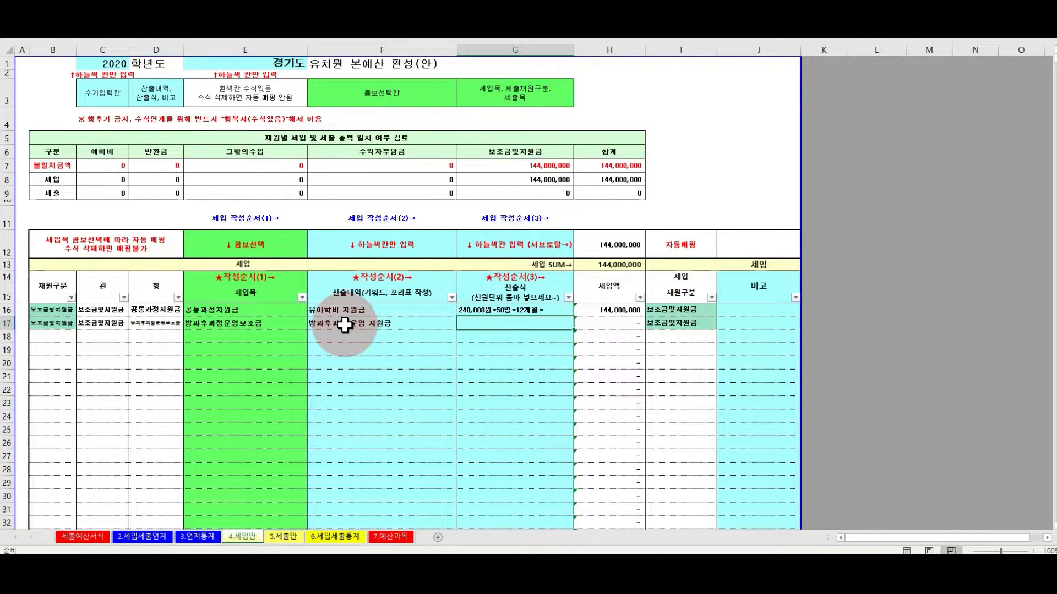
Step: Enter the 산출식 70,000원*30명*12개월= in row 17 and check the 보조금및지원금 세입 summary cell
type("70,000원 *30명 *12개 월")
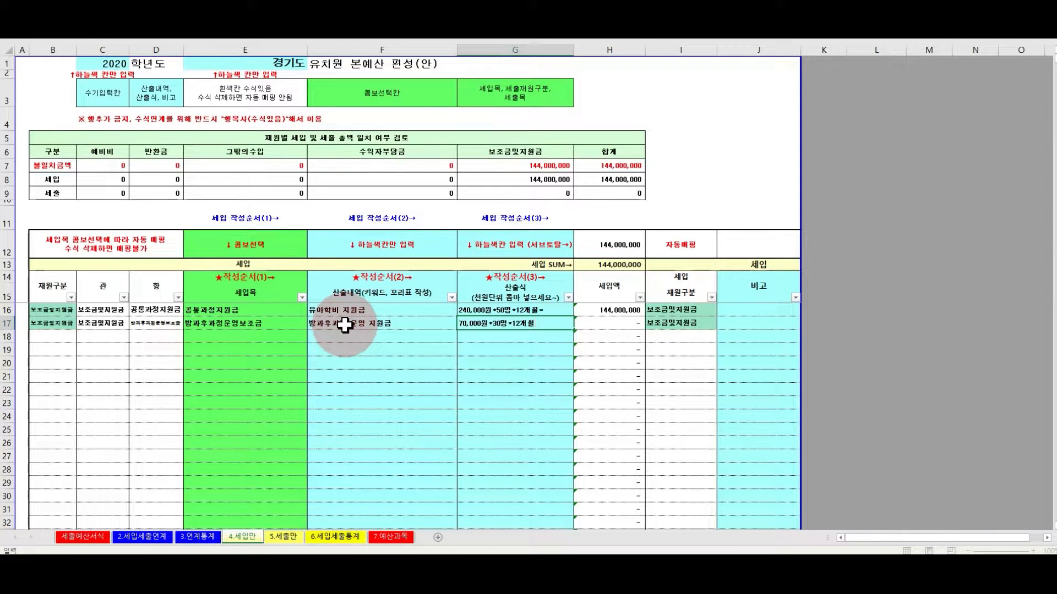
key("Return")
key("Up")
key("Right")
key("Right")
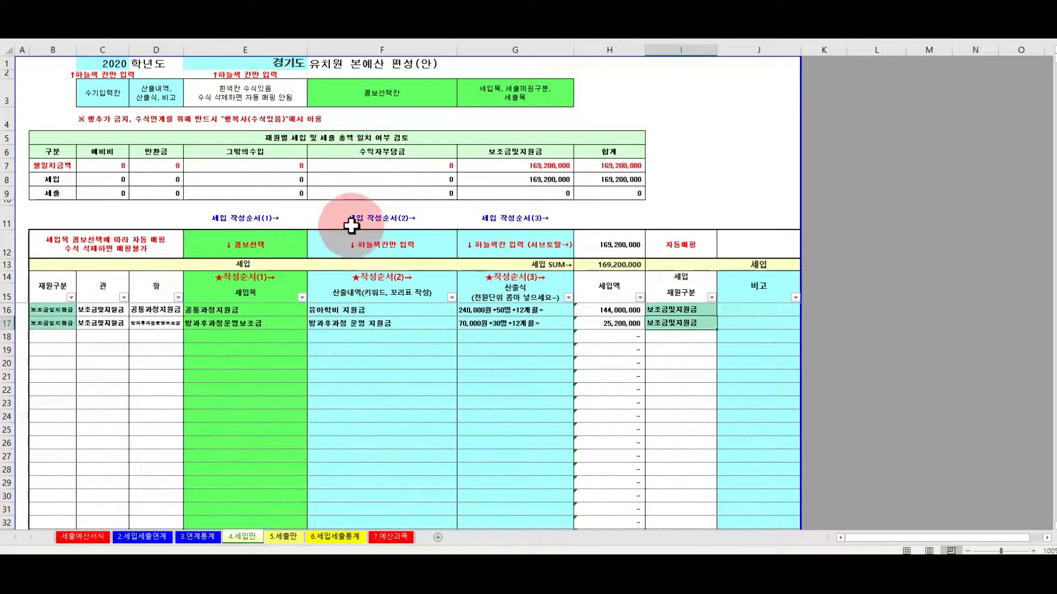
left_click(510, 182)
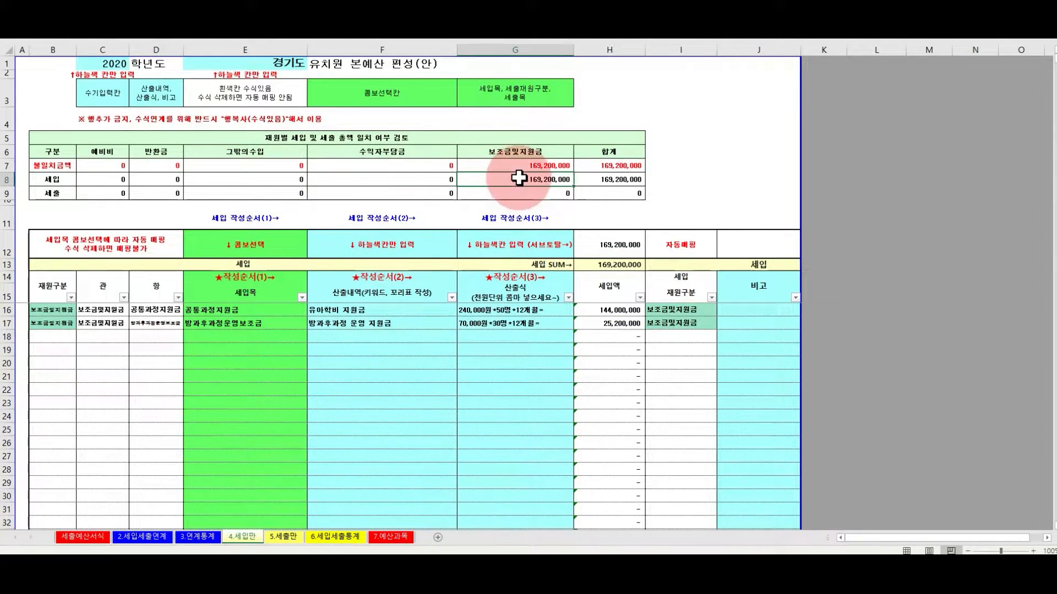
Step: Choose 일반교육과정비 as the 세입목 in row 18 and check its mapped 재원구분, 관 and 항 columns
left_click(267, 339)
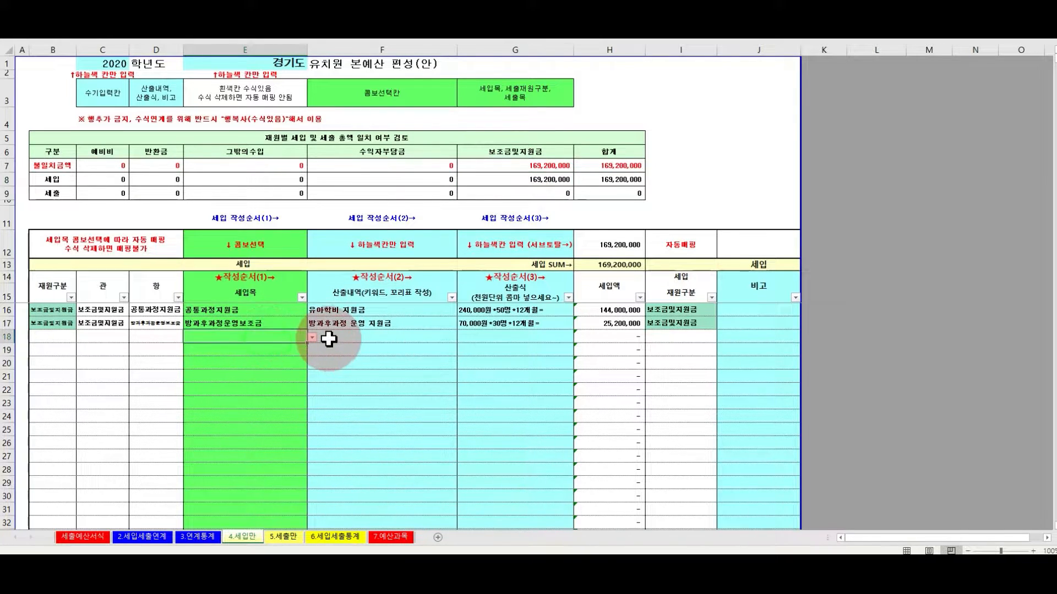
left_click(312, 337)
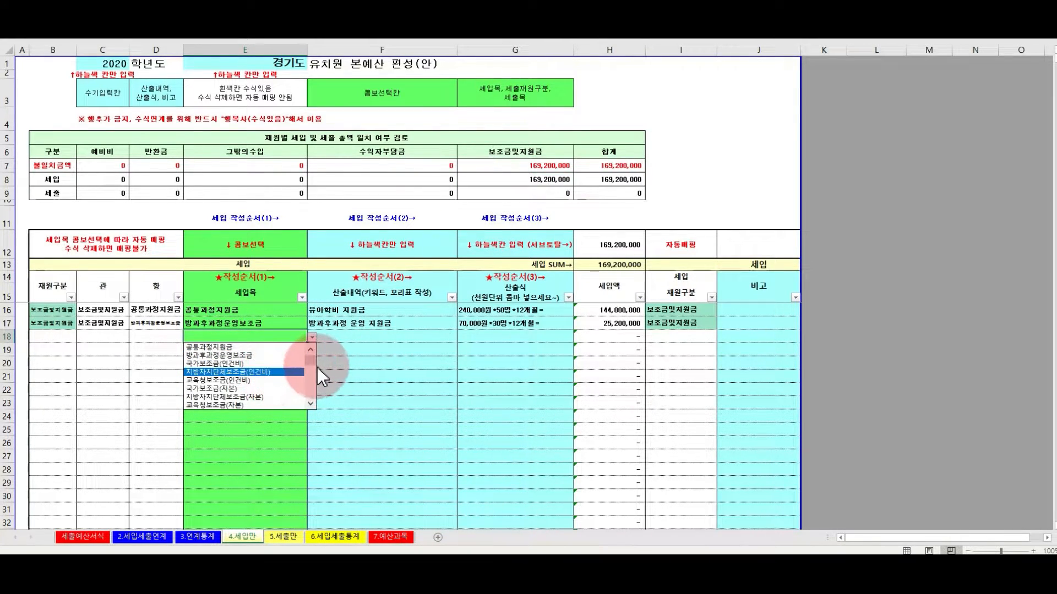
left_click_drag(315, 361, 314, 372)
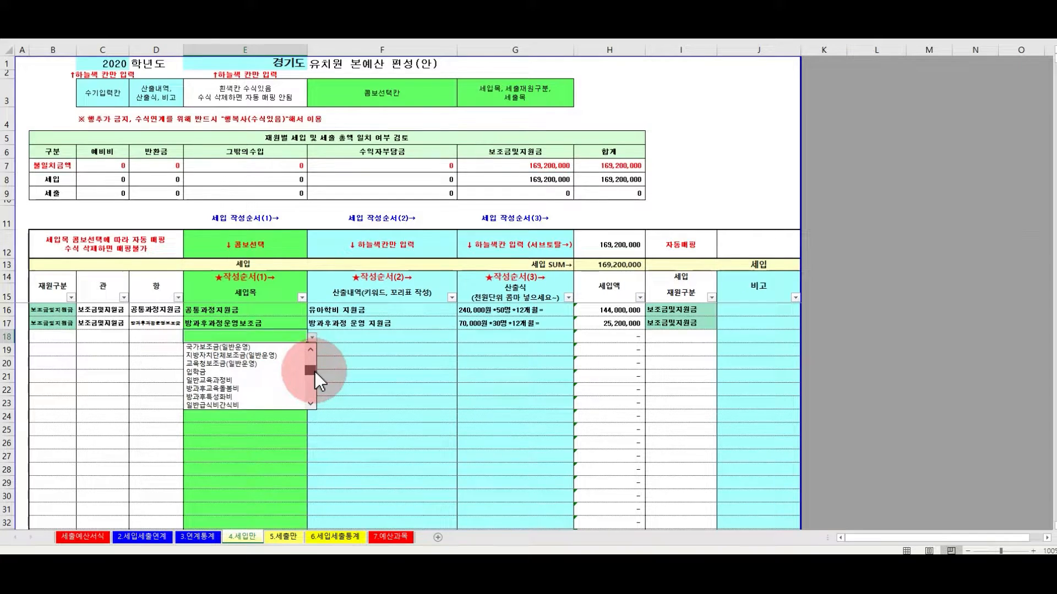
left_click(240, 380)
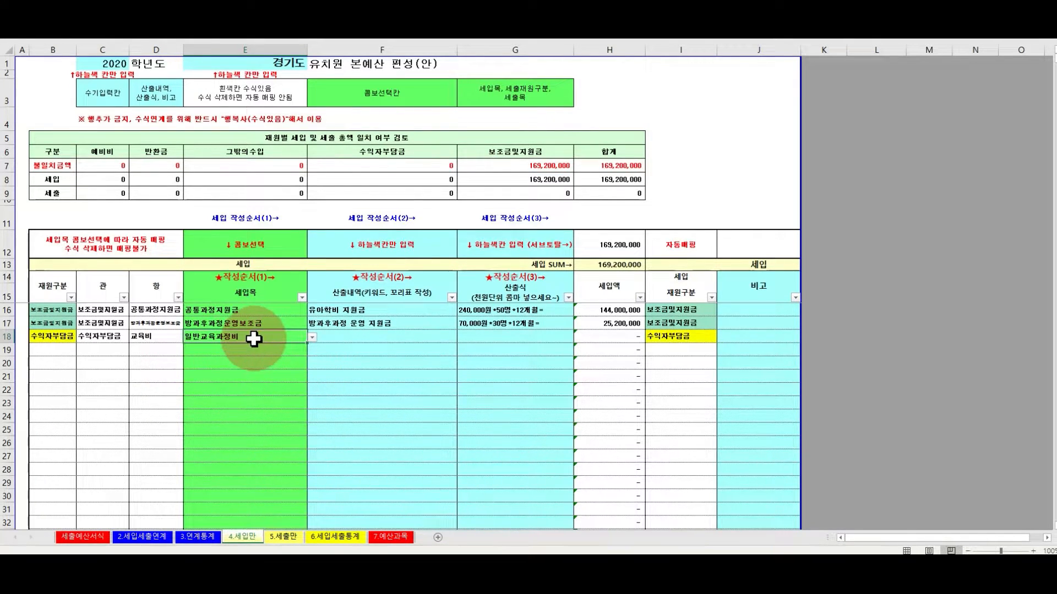
left_click(57, 340)
key("Right")
key("Right")
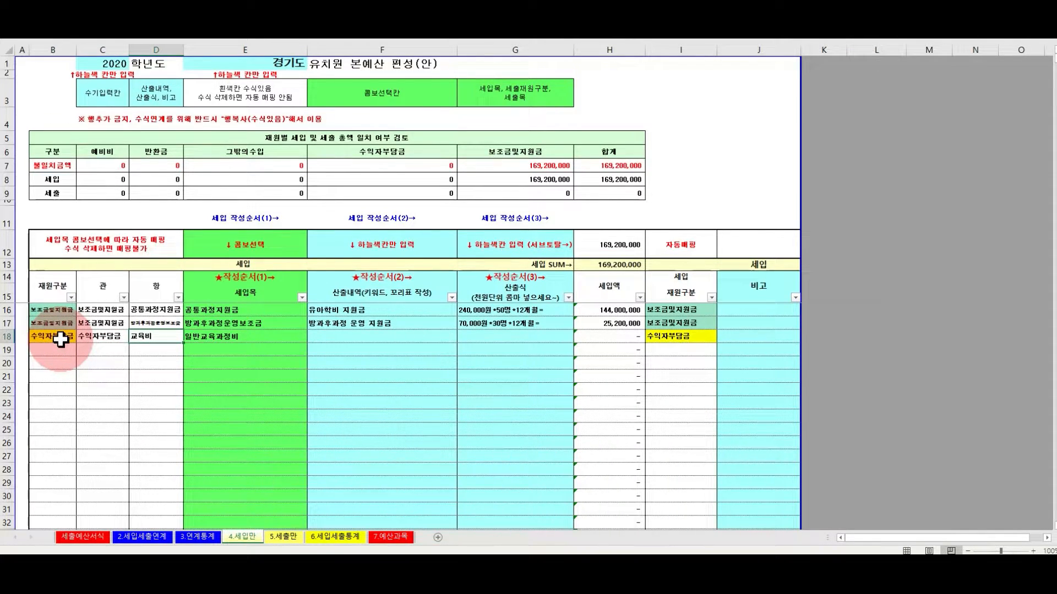
Step: Enter 수업료 as the 산출내역 in row 18
key("Right")
key("Right")
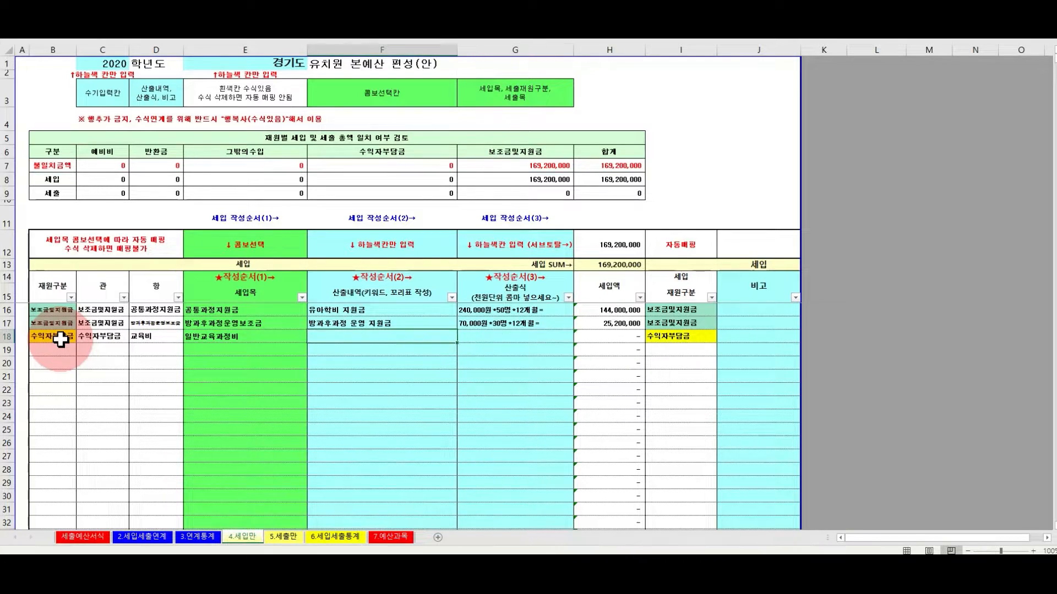
type("ㅅ")
type("료")
key("Tab")
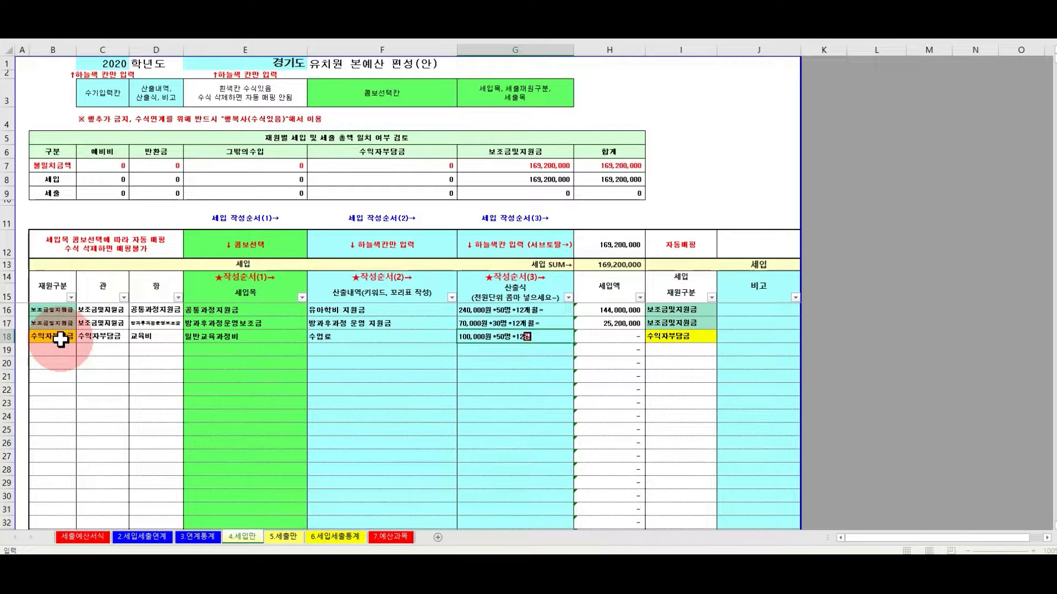
Step: Enter the 산출식 100,000원*50명*12개월= in row 18 and check its 세입액 and the 수익자부담금 summary cell
type("=")
key("Return")
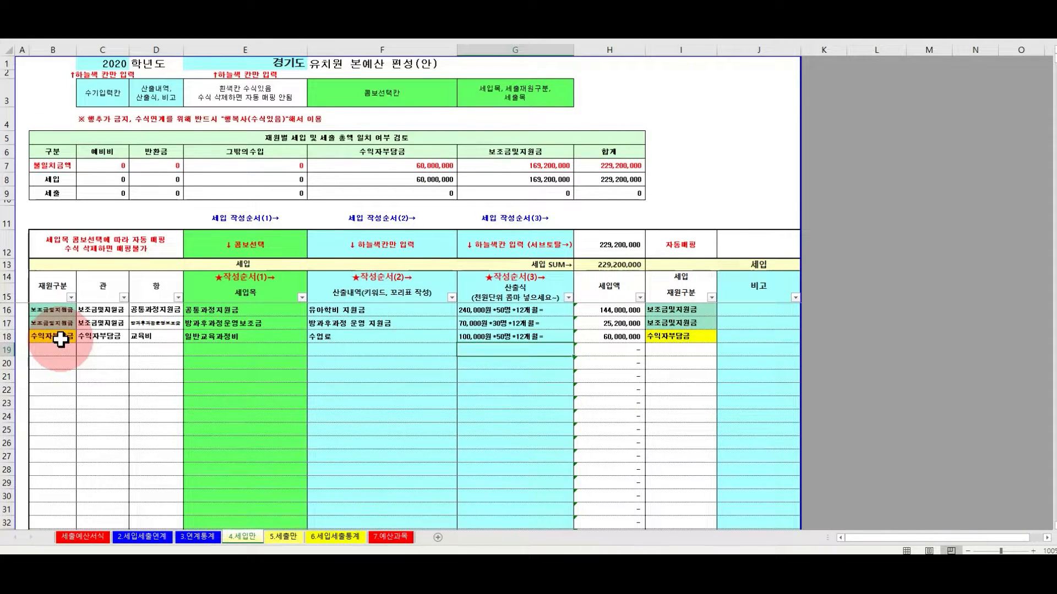
left_click(553, 338)
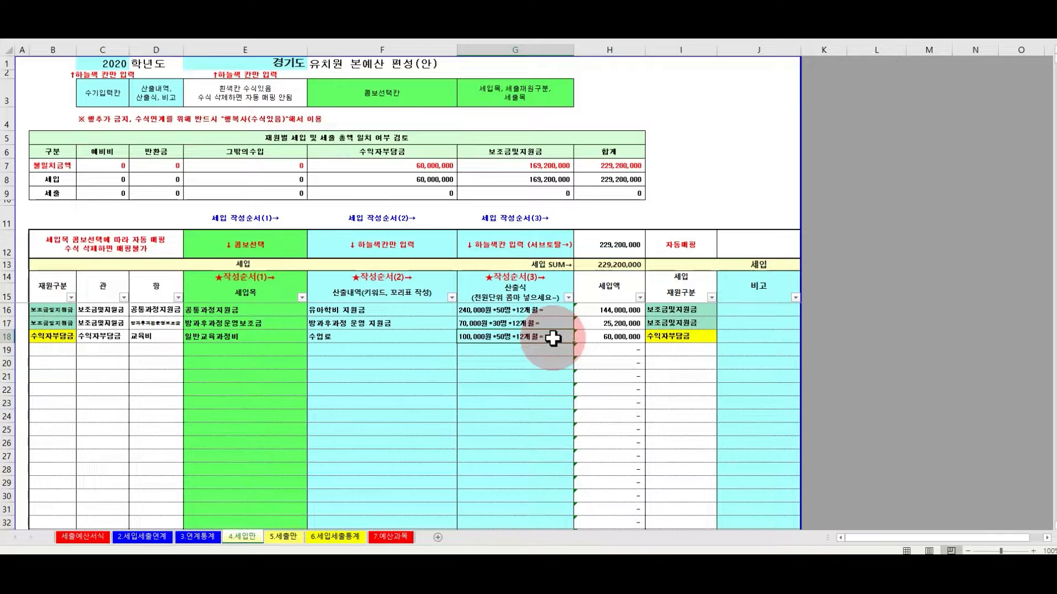
left_click(618, 337)
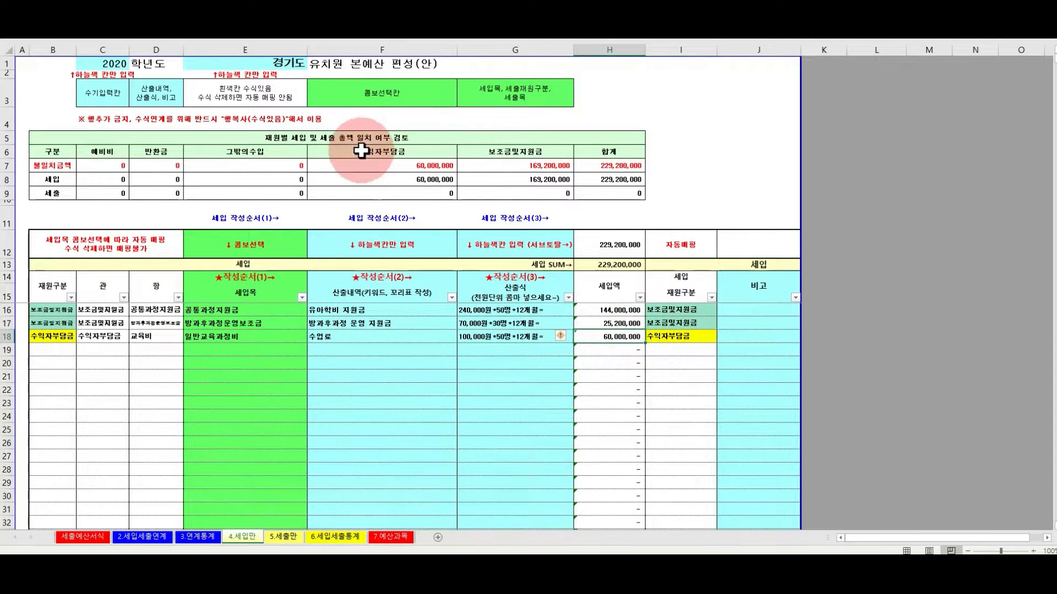
left_click(416, 181)
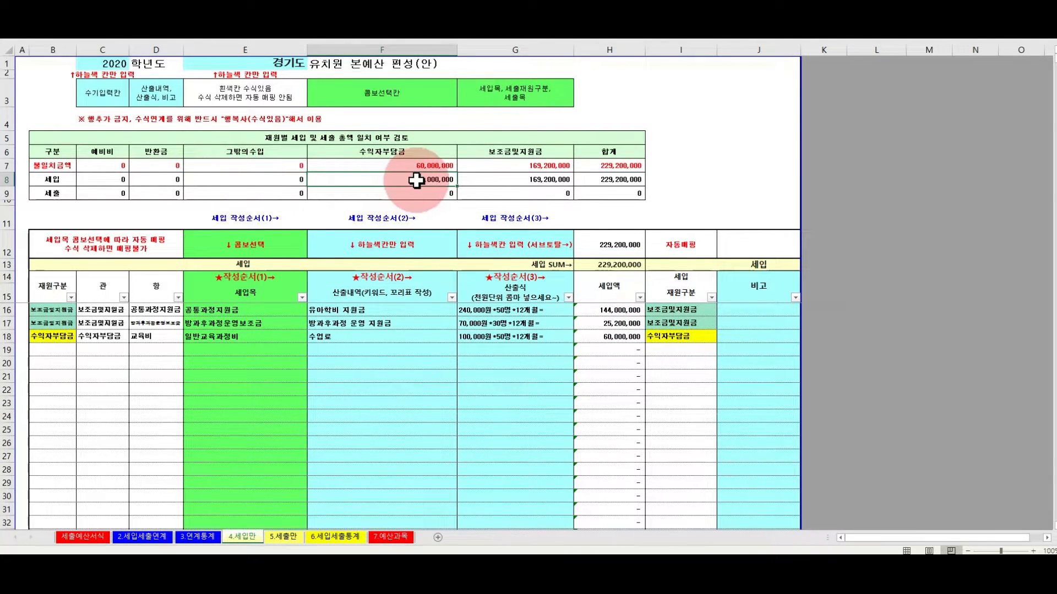
Step: Choose 이월사업비 as the 세입목 in row 19 and check its mapped 재원구분
left_click(291, 353)
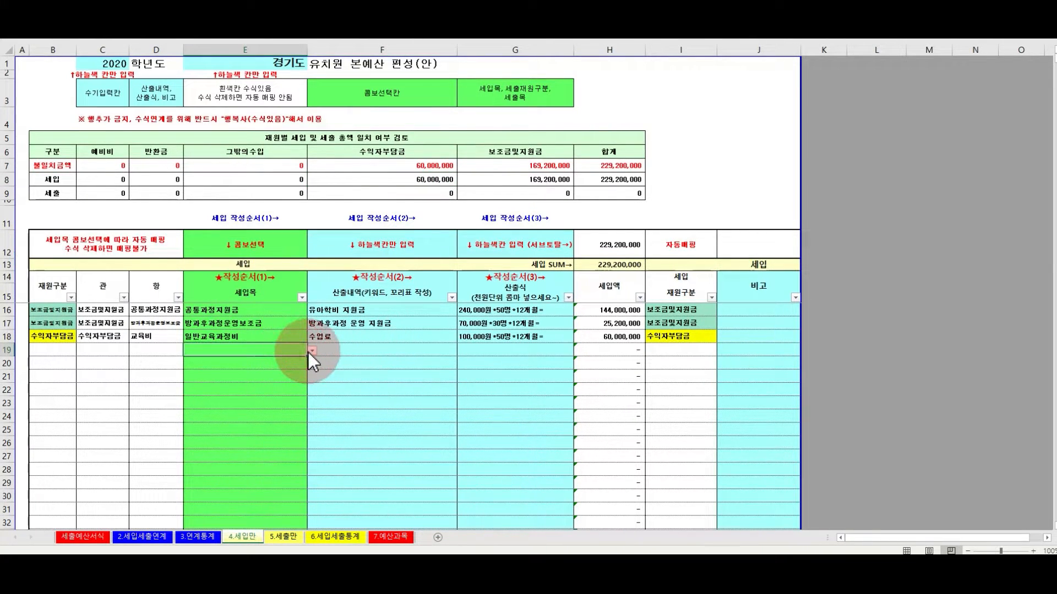
left_click(309, 351)
left_click_drag(315, 372, 312, 425)
left_click(226, 393)
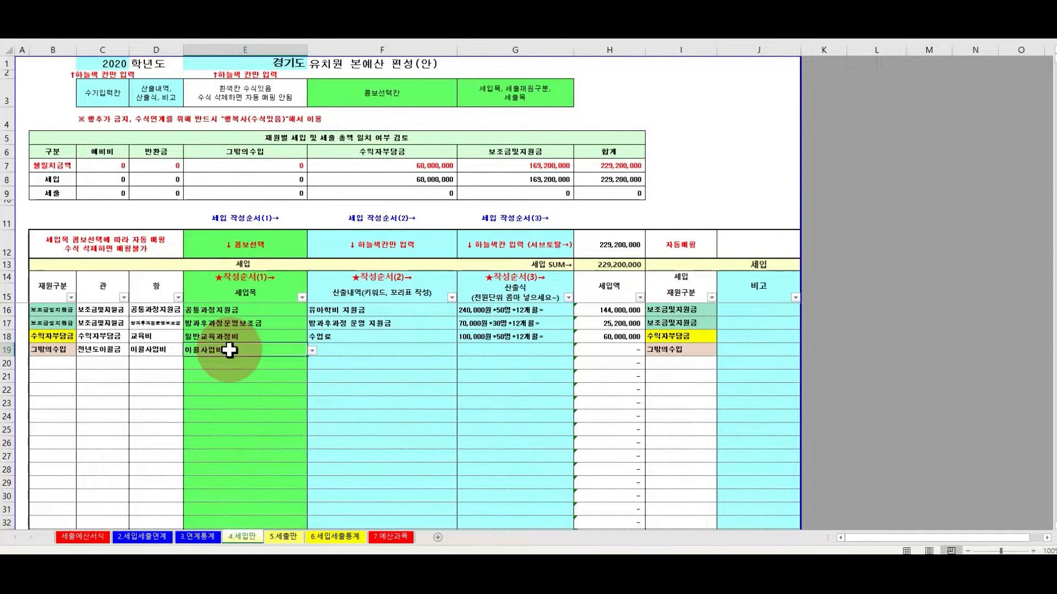
left_click(53, 350)
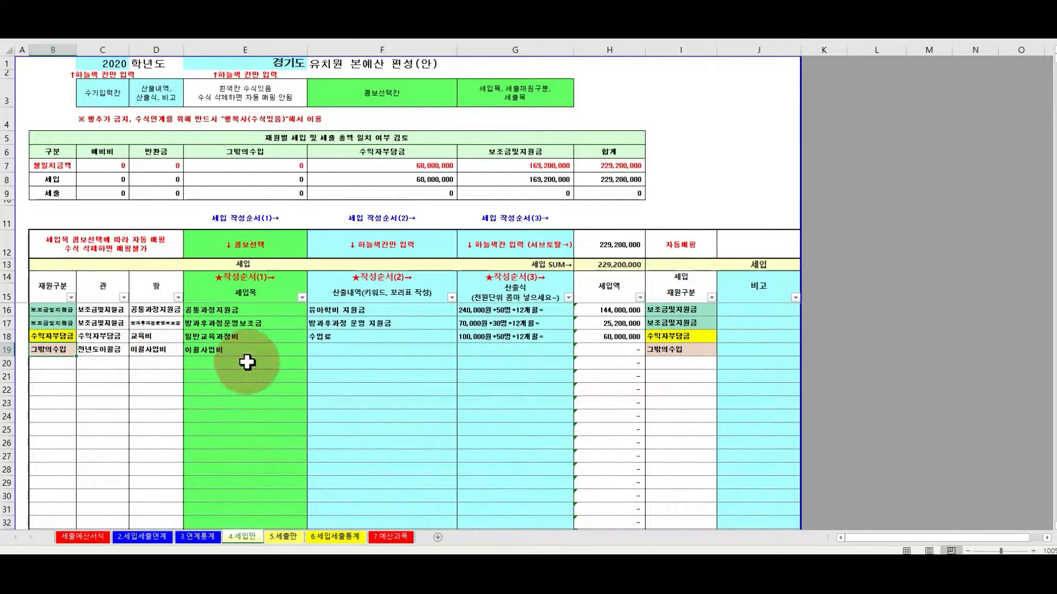
Step: Enter 공기청정기 임대 지원비(교, 명시) as the 산출내역 in row 19
left_click(347, 350)
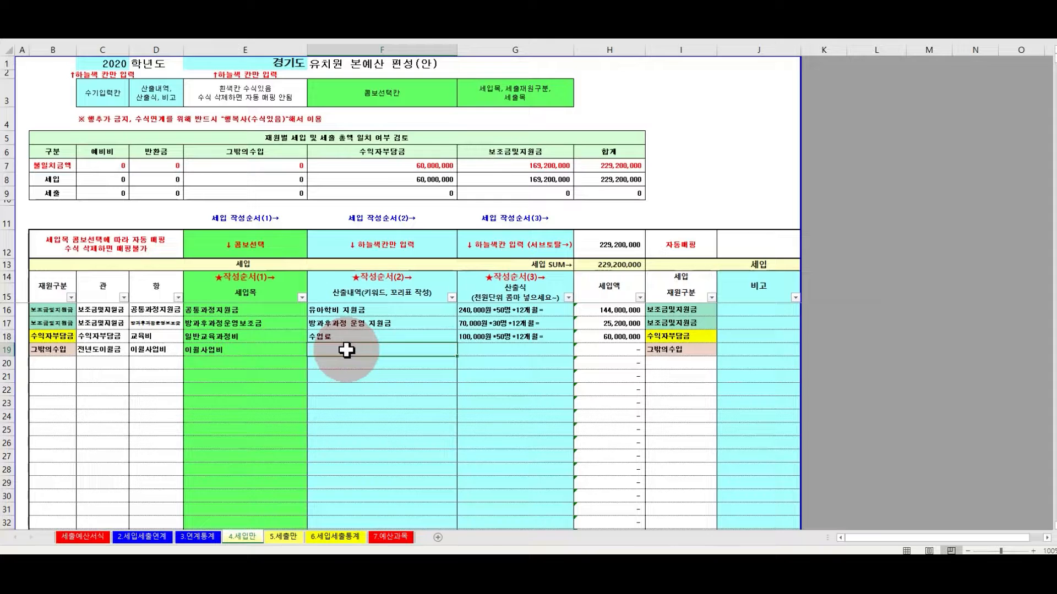
type("공기")
key("Left")
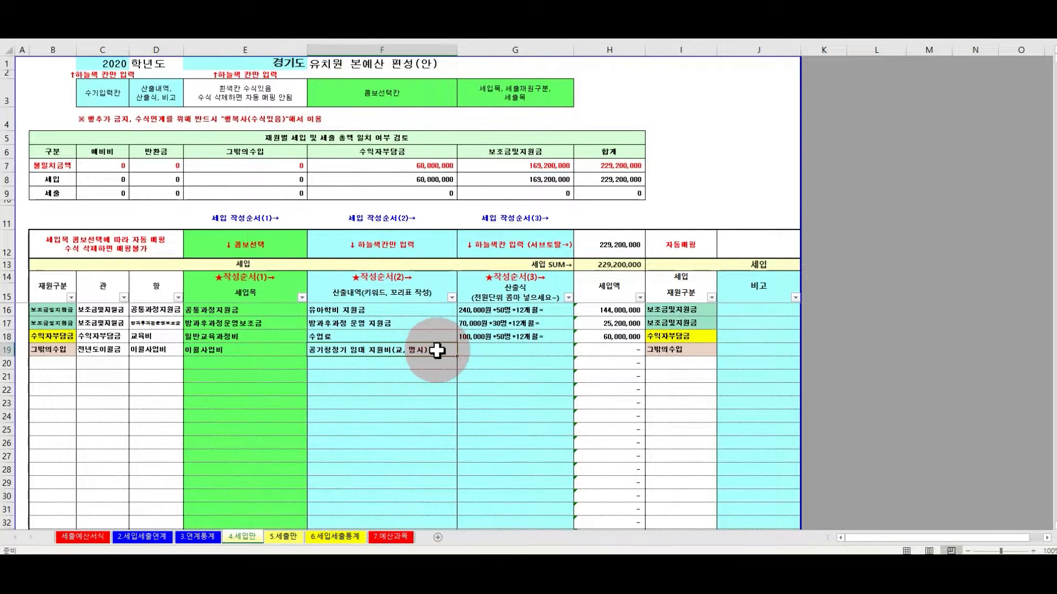
Step: Enter the 산출식 40,000원*3학급*3개월= in row 19 and check the 그밖의수입 세입 summary cell
left_click(479, 349)
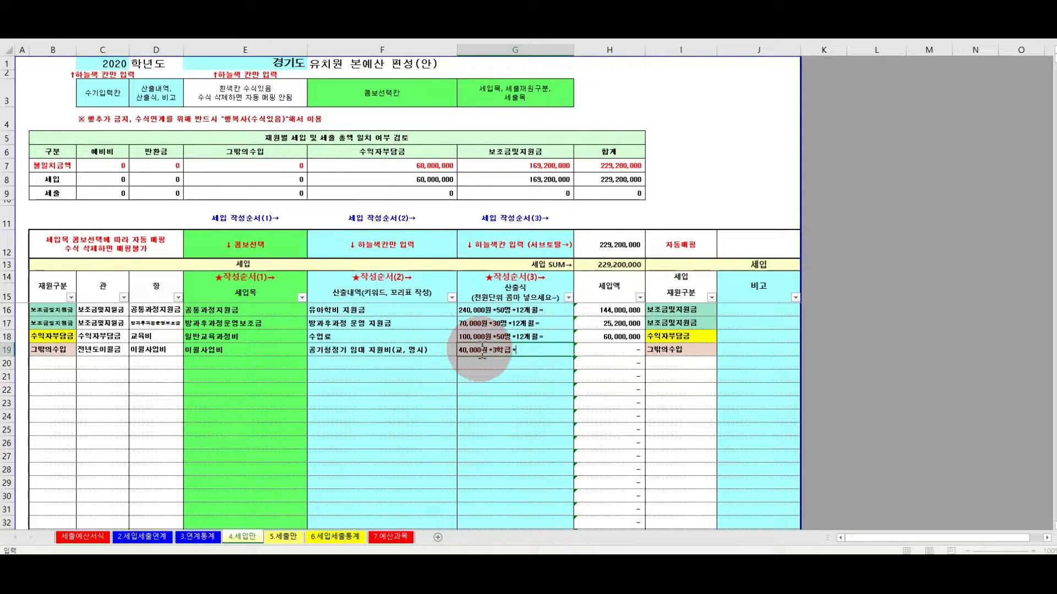
type("3개월")
key("Return")
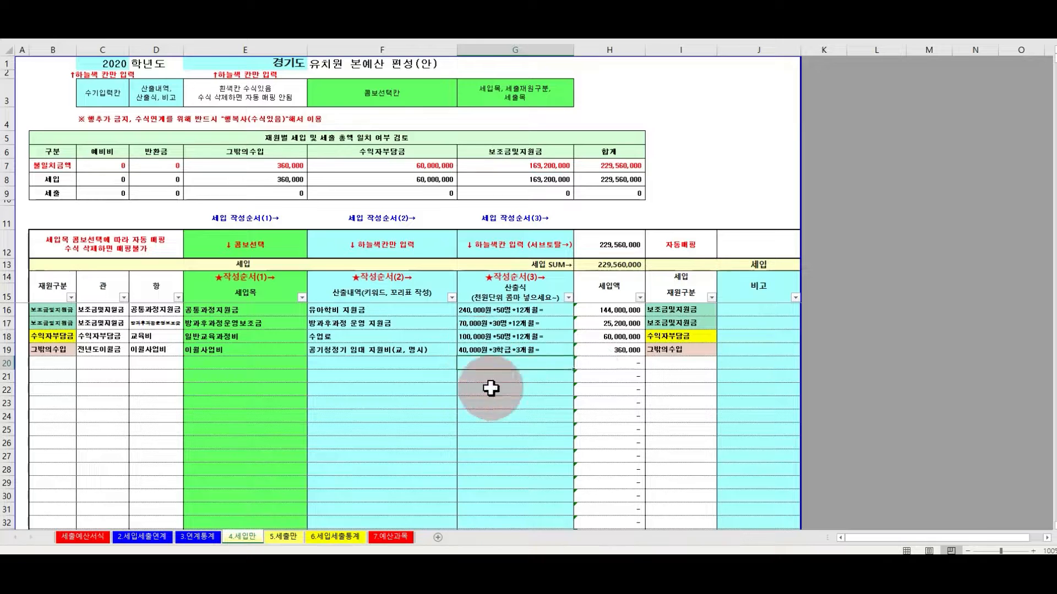
left_click(272, 175)
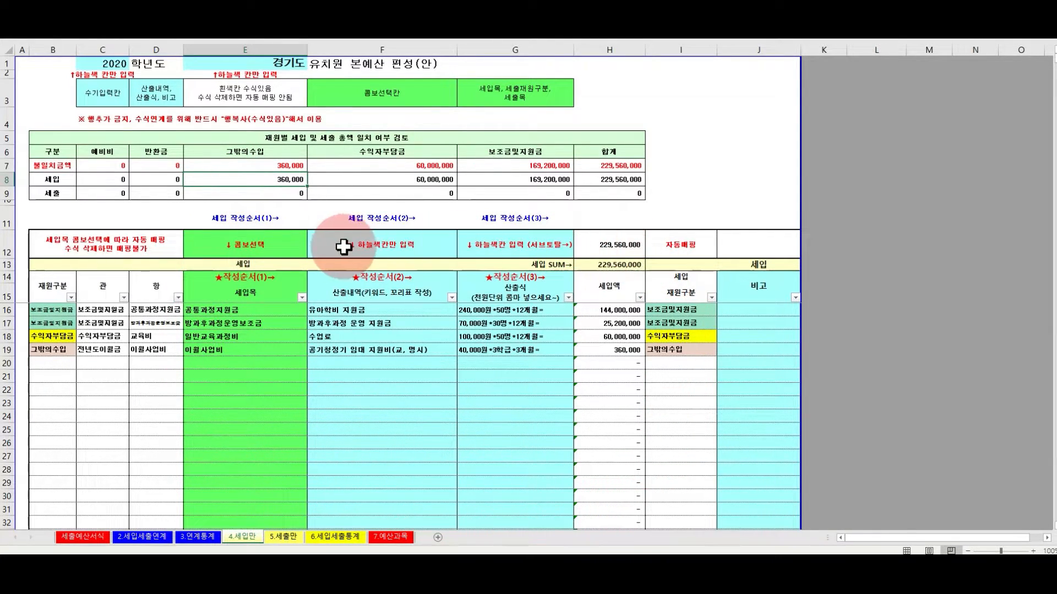
Step: Review the 세입 table on the 6.세입세출통계 sheet, examining the amounts and ratios for each 재원 and 목
left_click(337, 538)
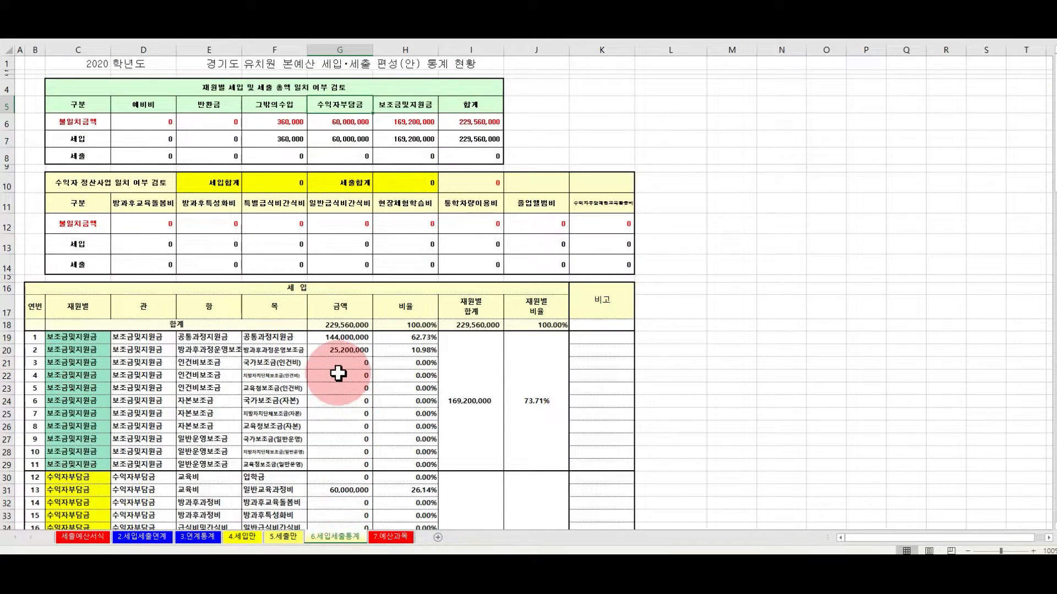
left_click(325, 288)
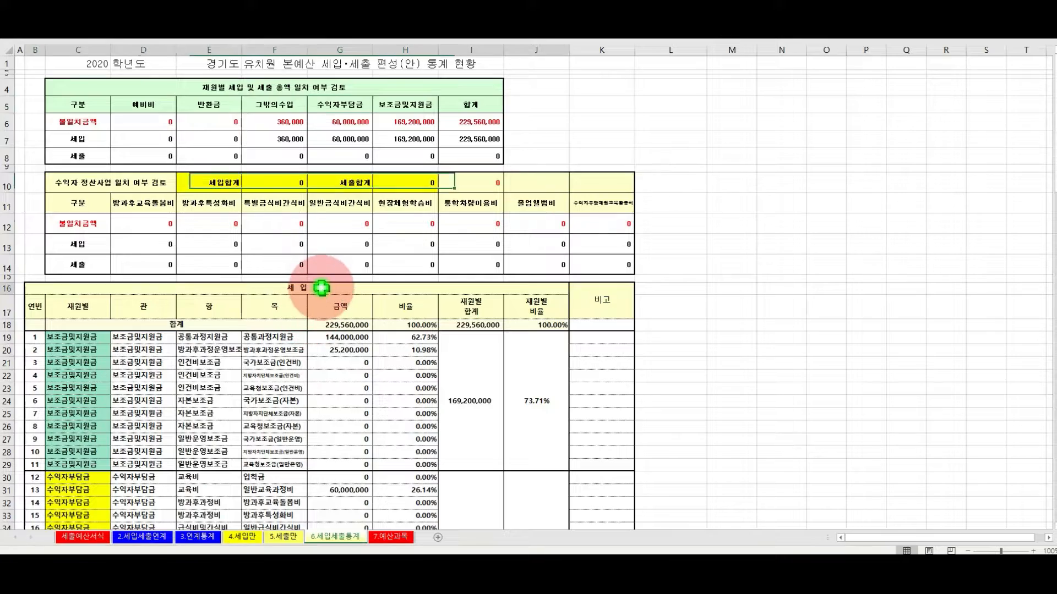
scroll(321, 292, "down", 1)
scroll(321, 292, "down", 4)
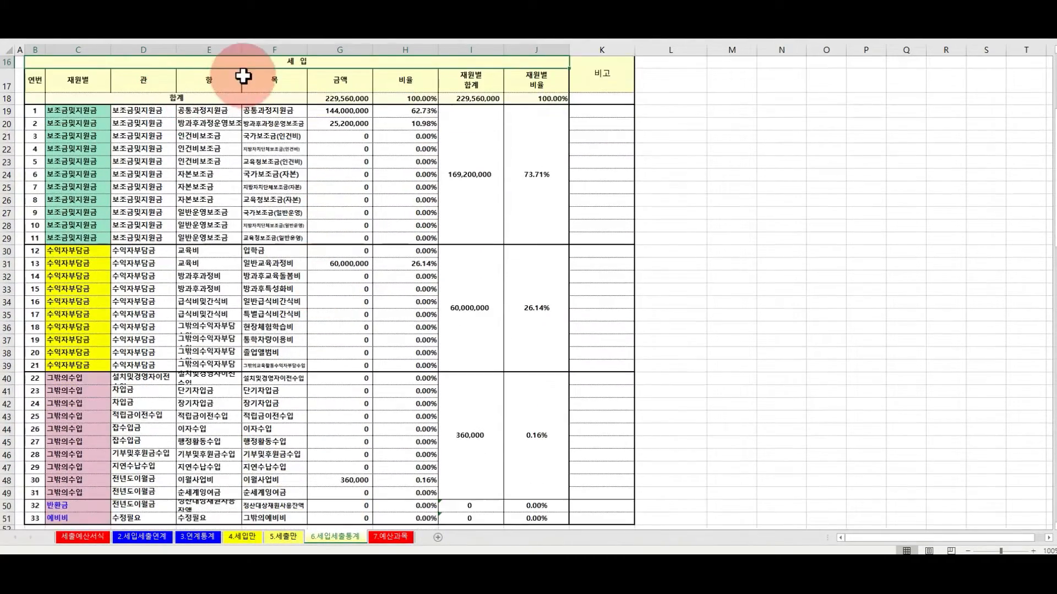
left_click(277, 87)
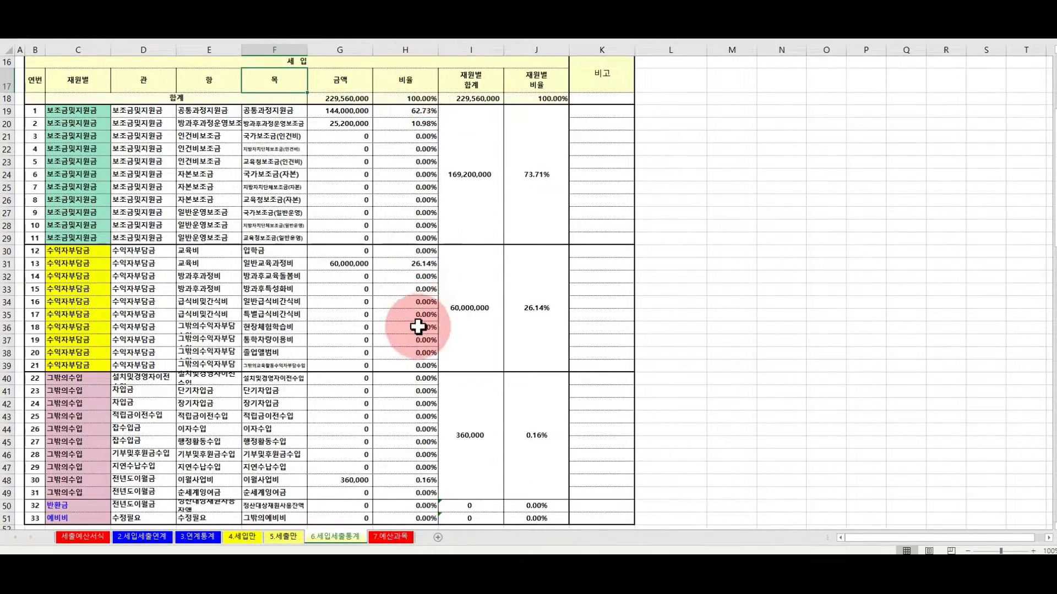
scroll(413, 330, "down", 3)
scroll(416, 341, "up", 8)
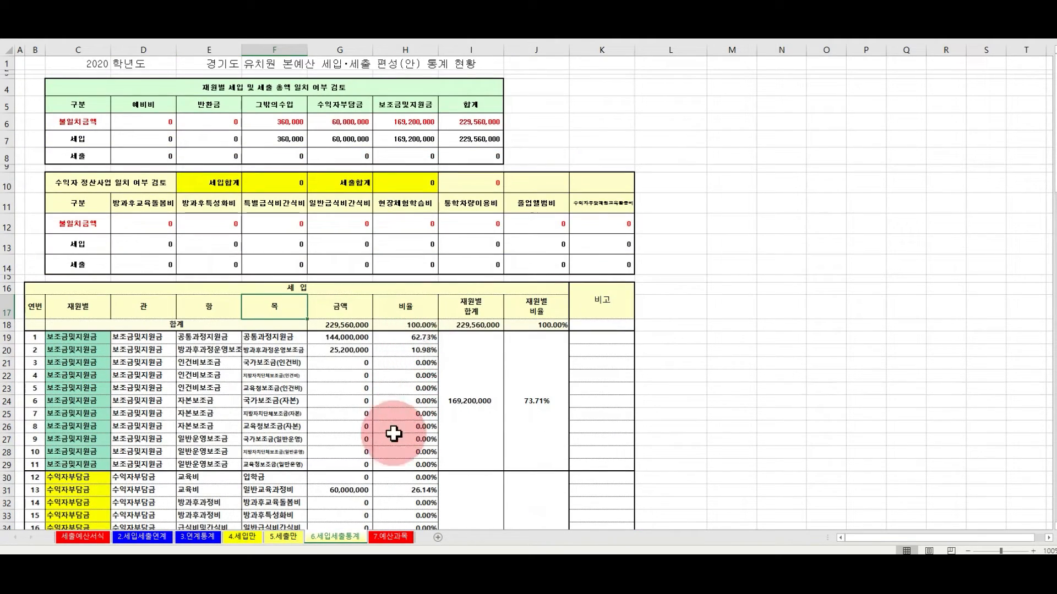
Step: Return to the 4.세입만 sheet and review the 세입목, 산출내역 and 산출식 headers and the row 19 entries
left_click(243, 536)
left_click(273, 295)
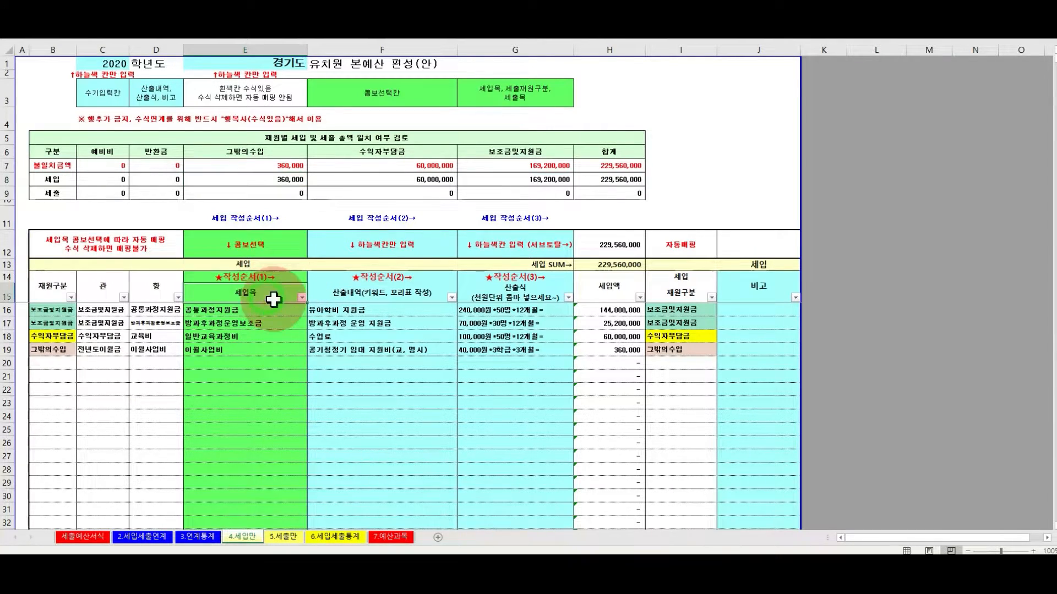
left_click(382, 295)
left_click(489, 287)
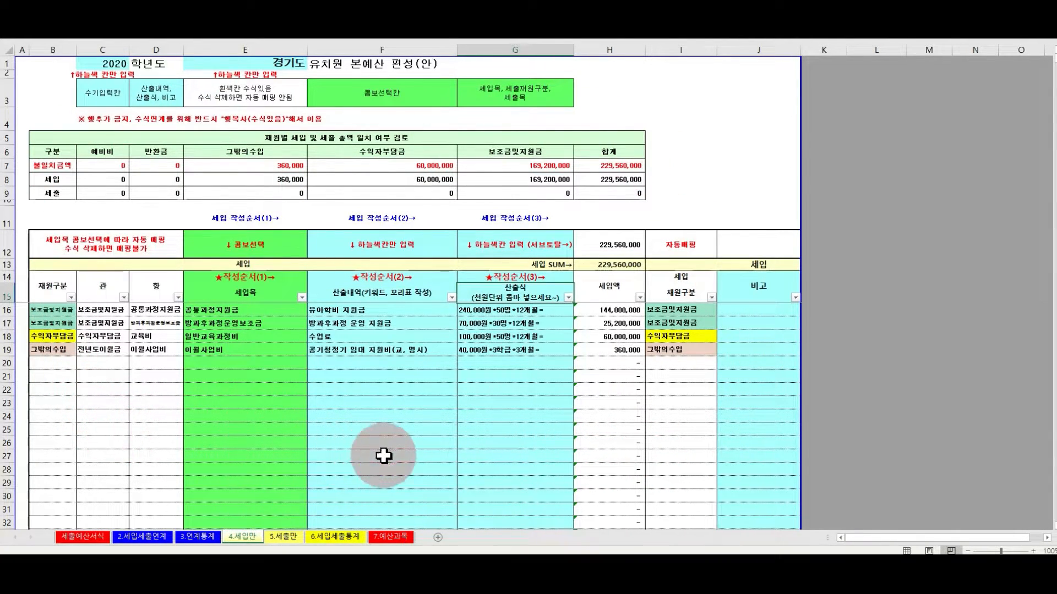
left_click(386, 349)
left_click(503, 350)
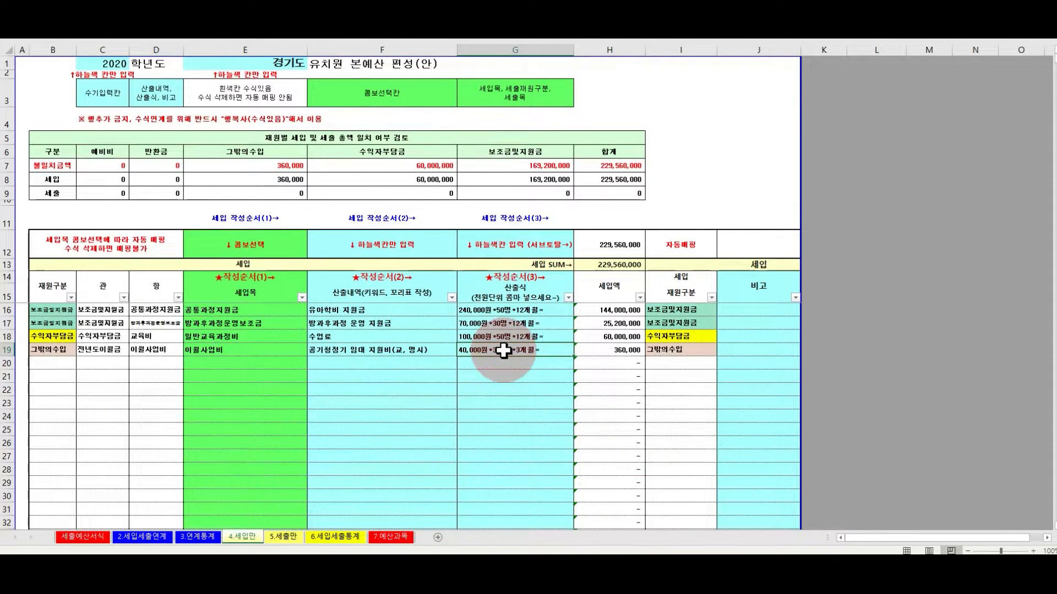
left_click(434, 353)
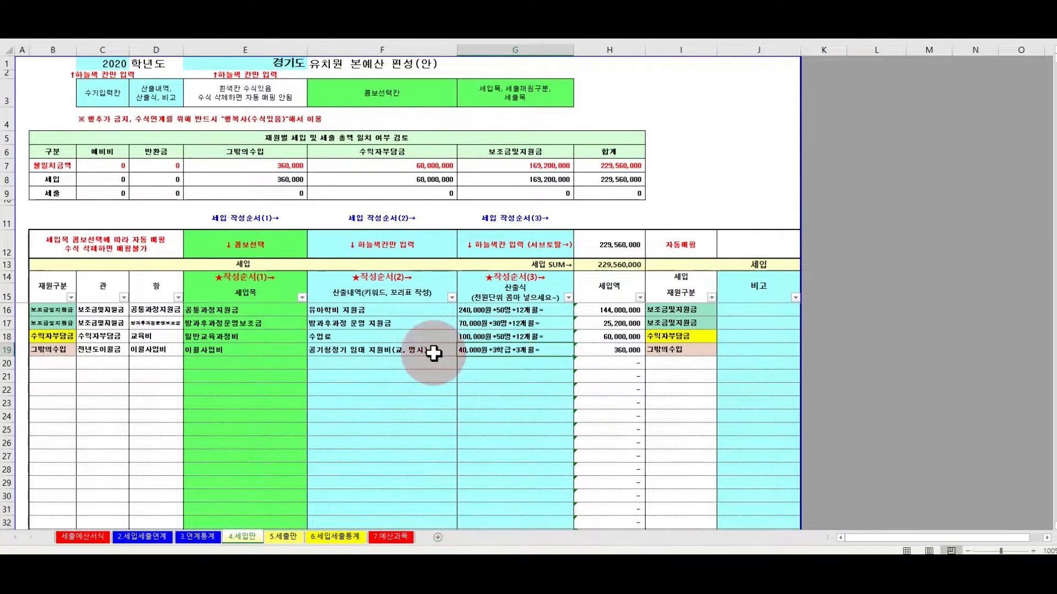
left_click(406, 351)
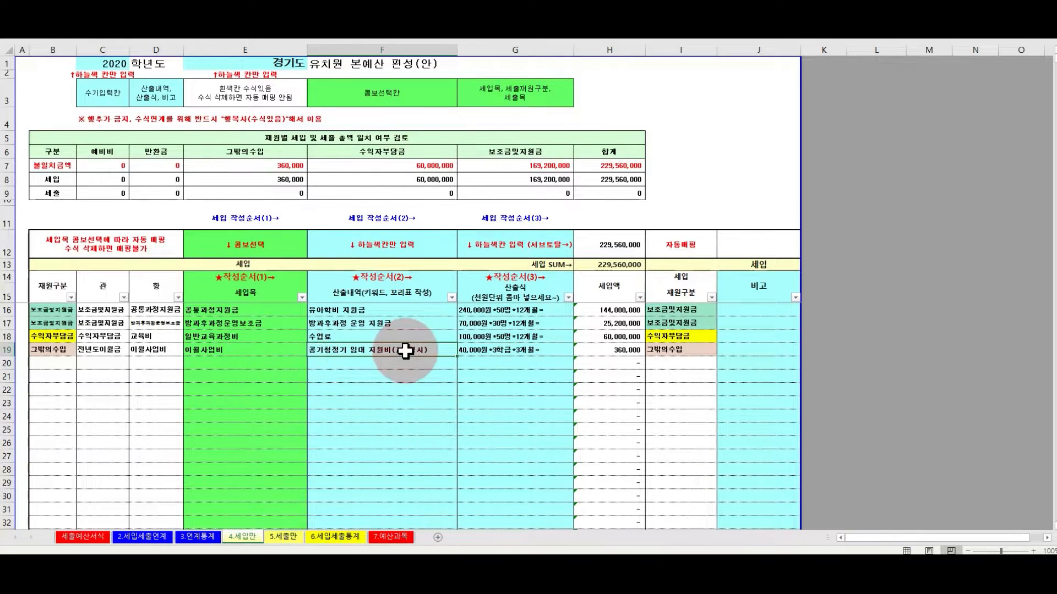
left_click(384, 371)
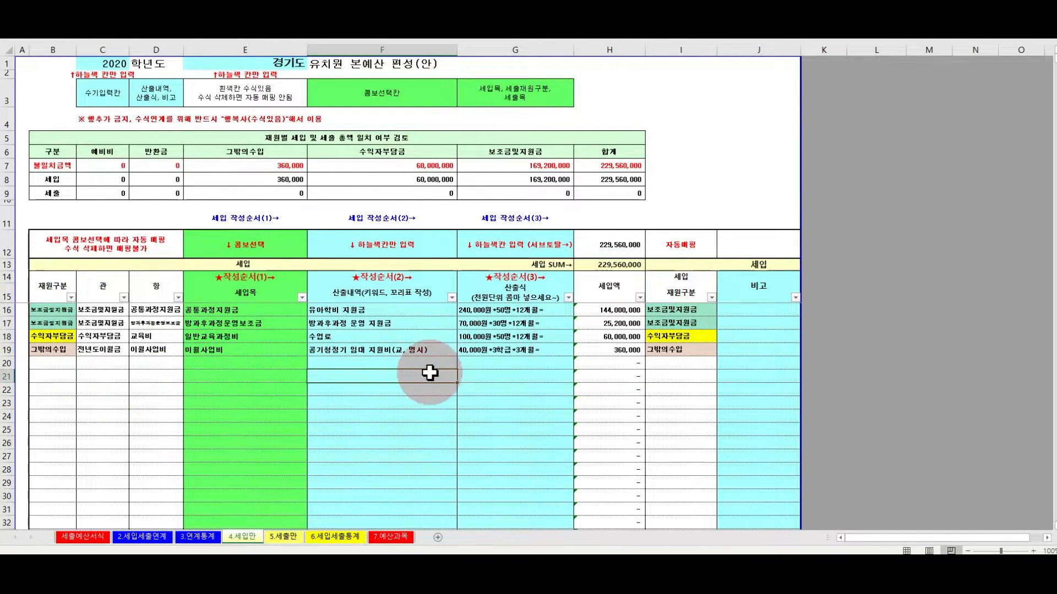
left_click(376, 352)
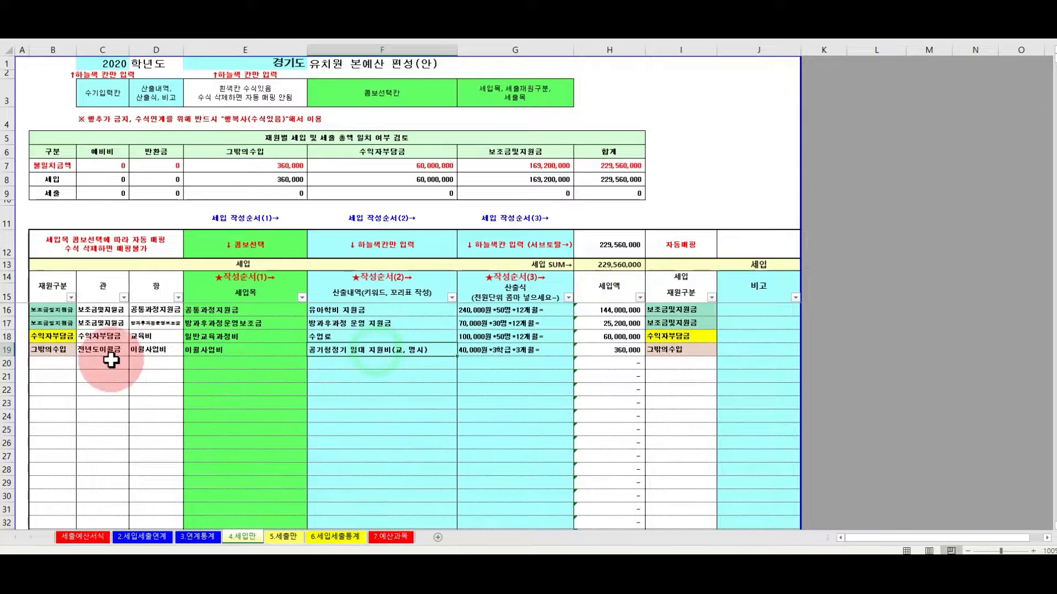
left_click(53, 337)
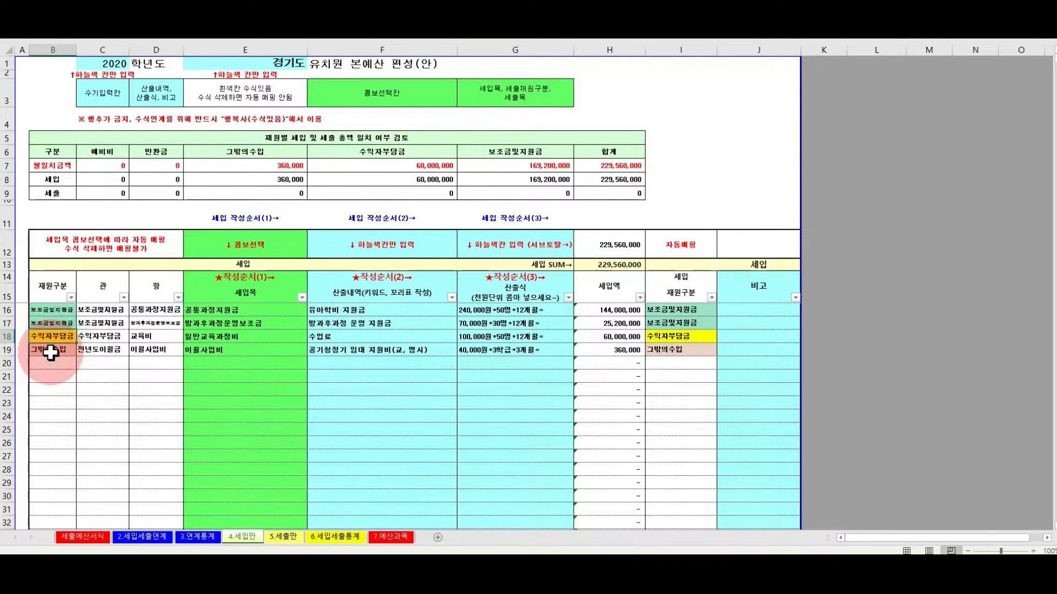
Step: Insert a plain blank row above the 이월사업비 entry in row 19 and check its cells
right_click(8, 351)
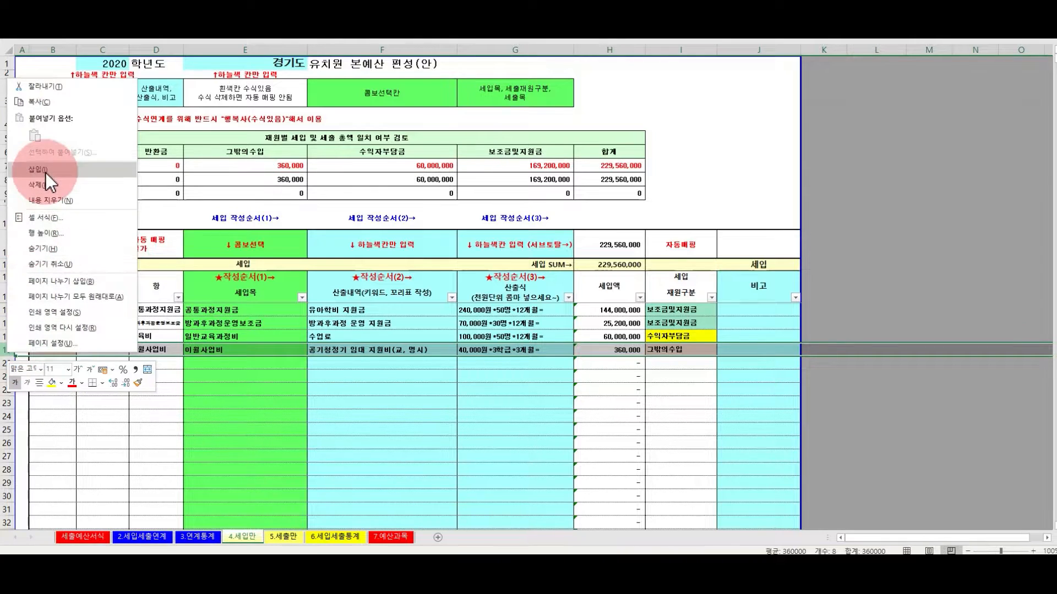
right_click(4, 337)
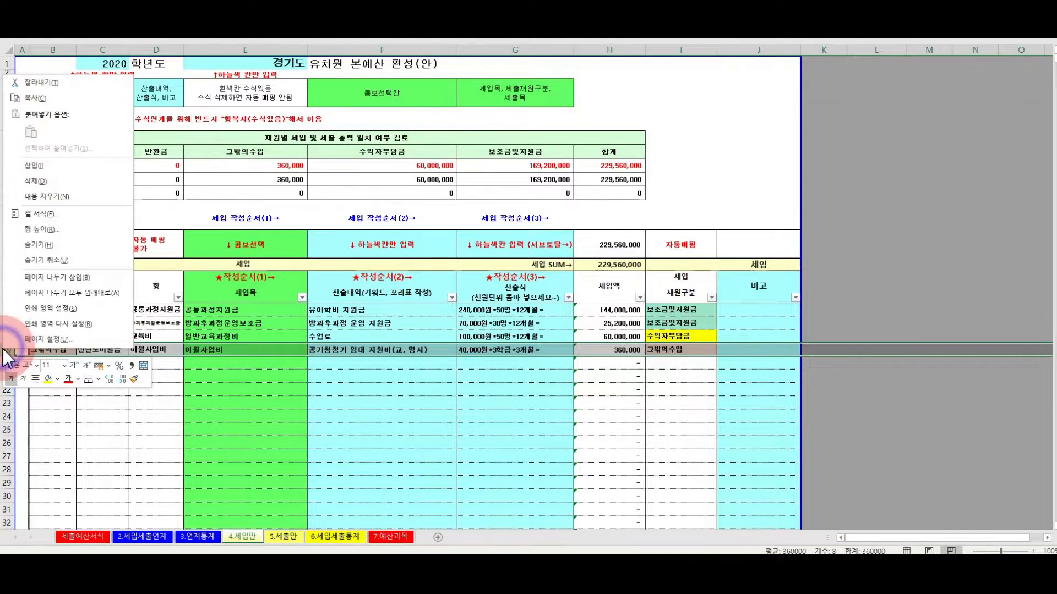
left_click(34, 166)
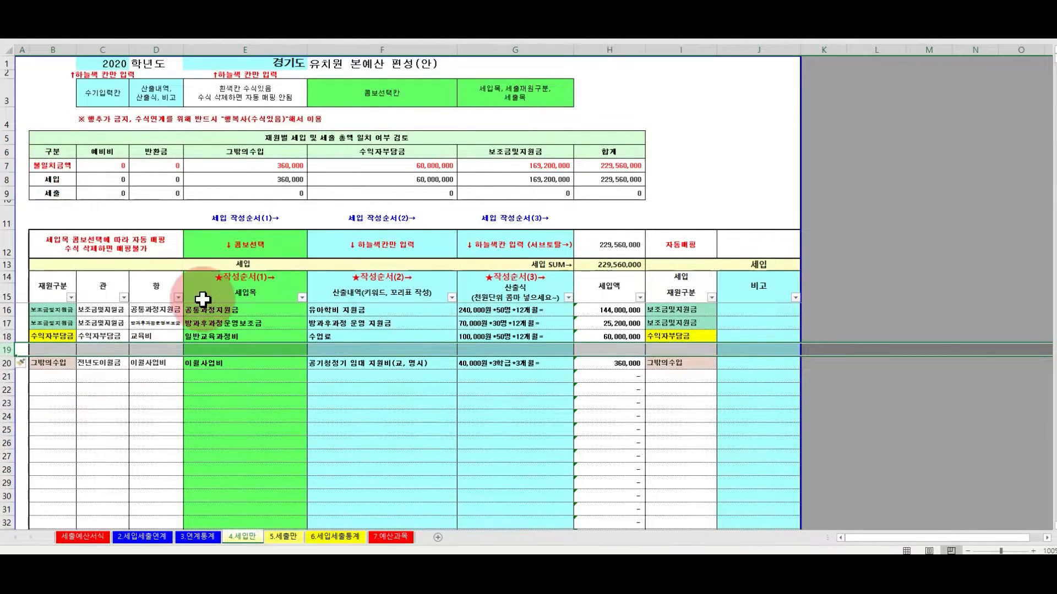
left_click(290, 347)
left_click(388, 347)
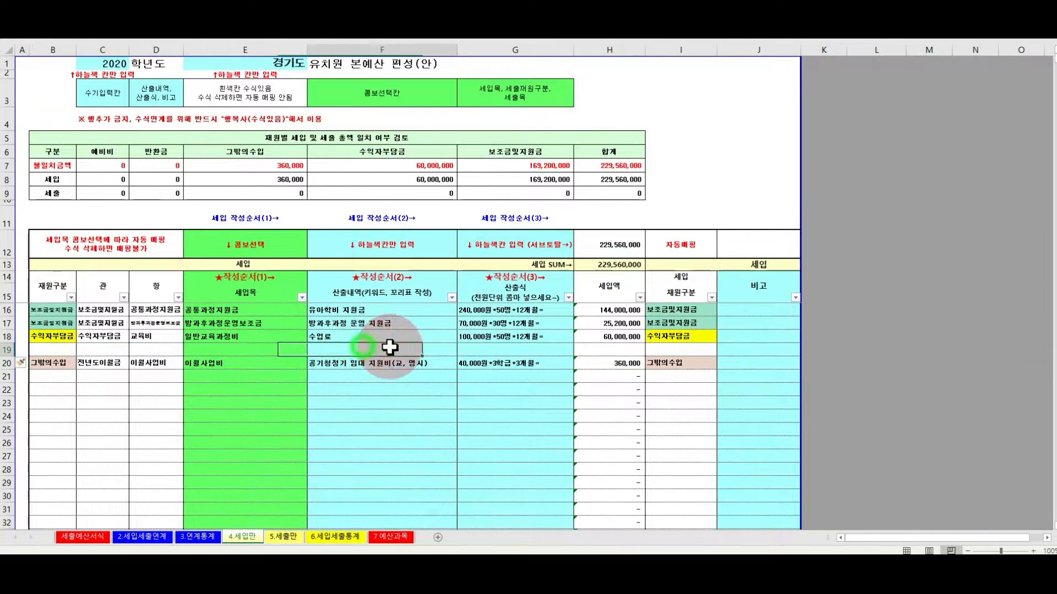
left_click(489, 349)
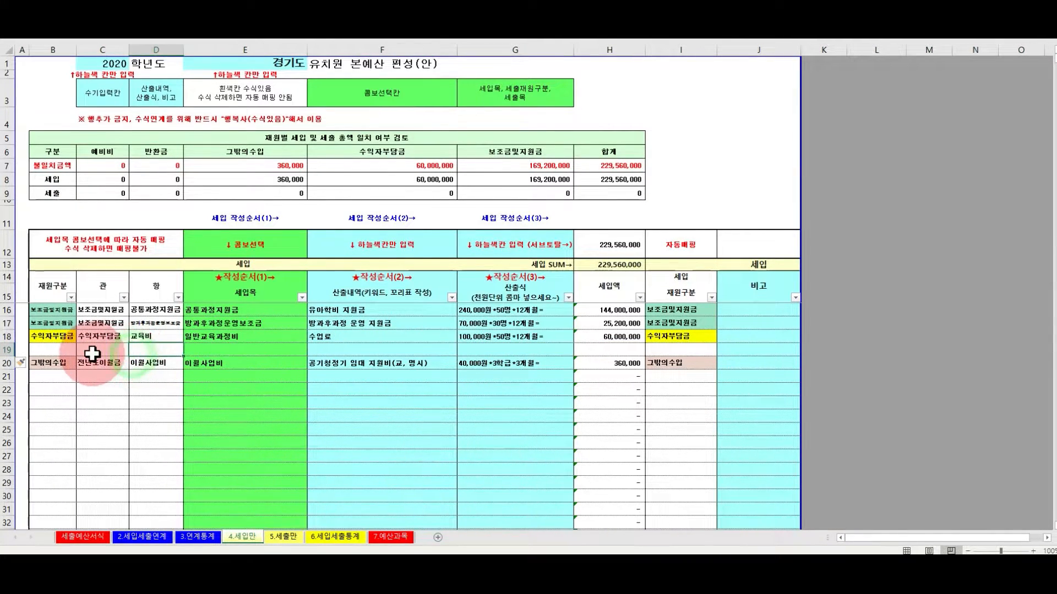
left_click(51, 350)
Step: Choose 방과후과정운영보조금 as the 세입목 in the inserted row 19 and check its 재원구분, 관 and 항 cells
left_click(198, 354)
left_click(293, 348)
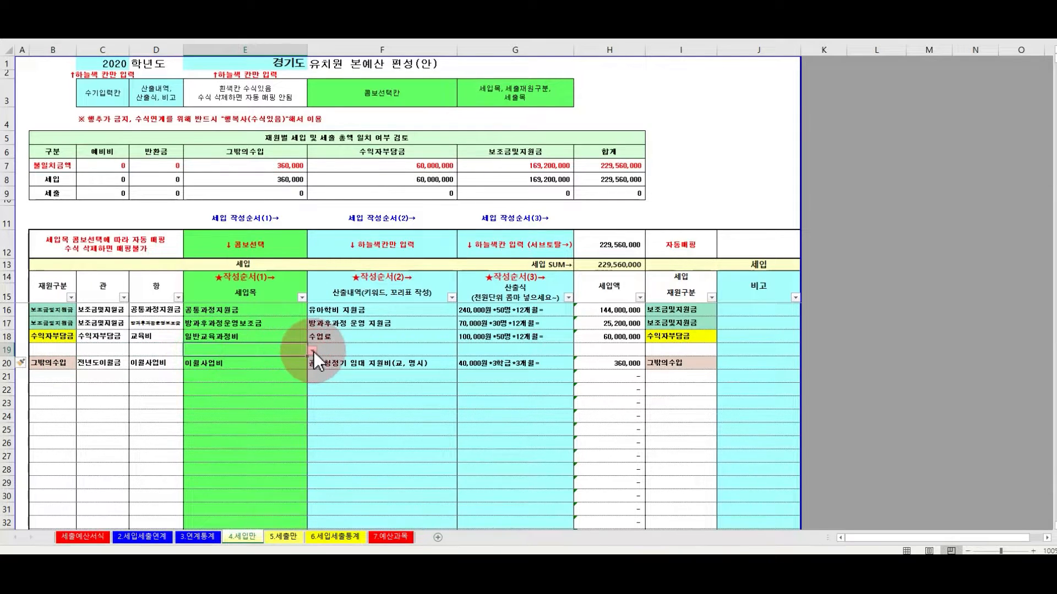
left_click(312, 351)
left_click(262, 369)
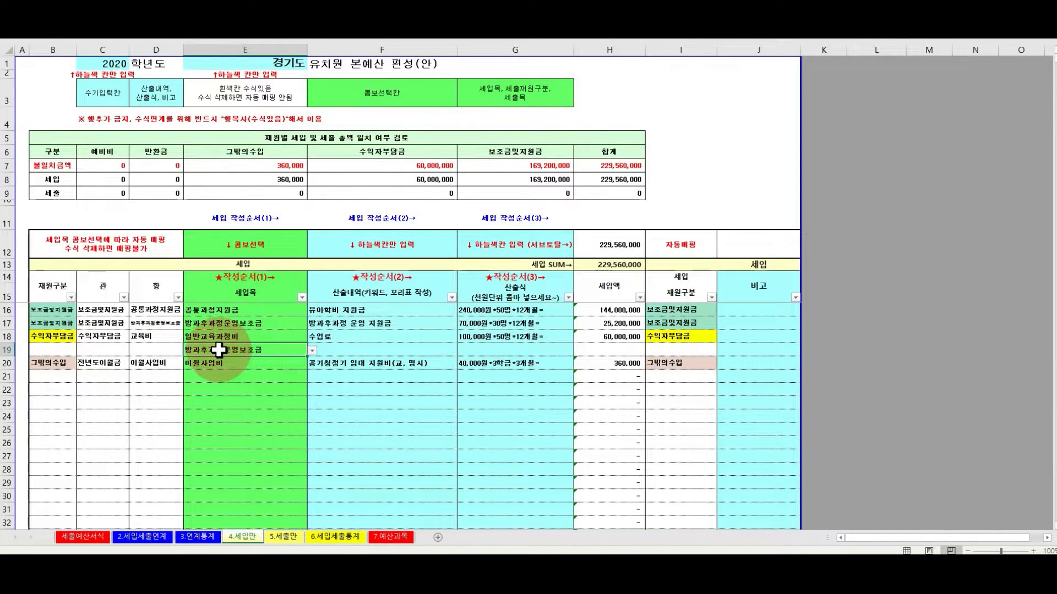
left_click_drag(47, 350, 161, 347)
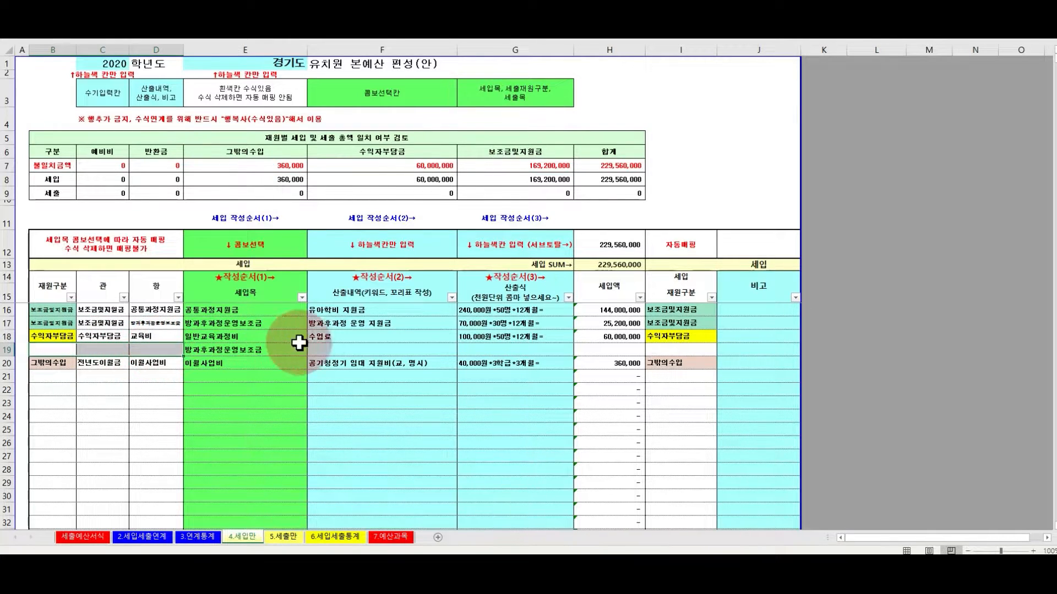
Step: Enter the 산출식 1000원= in row 19 and check the row's 세입액 cell
left_click(544, 350)
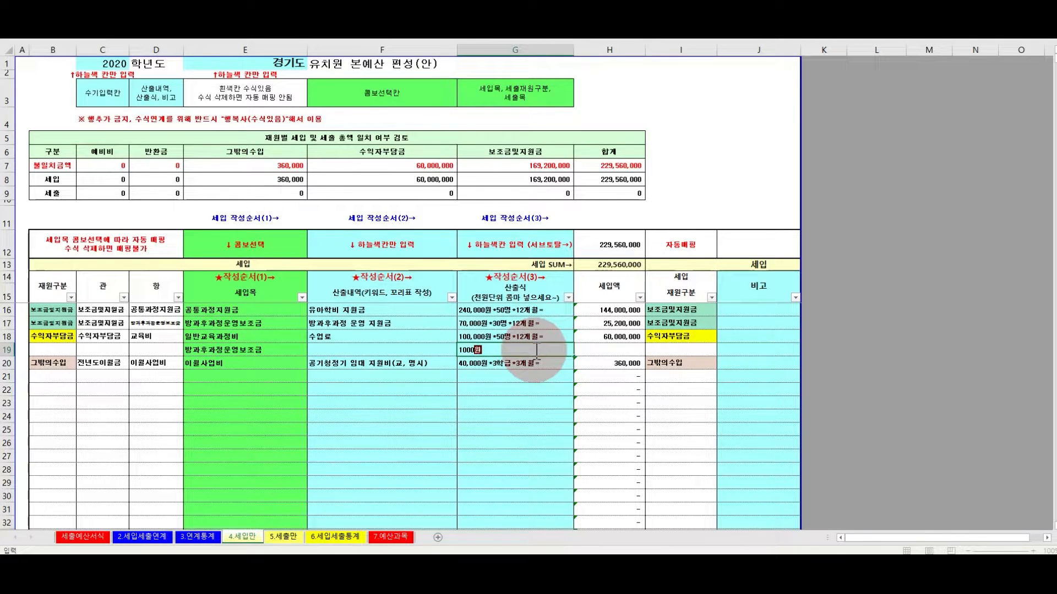
type("1000원 =")
key("Return")
left_click(633, 348)
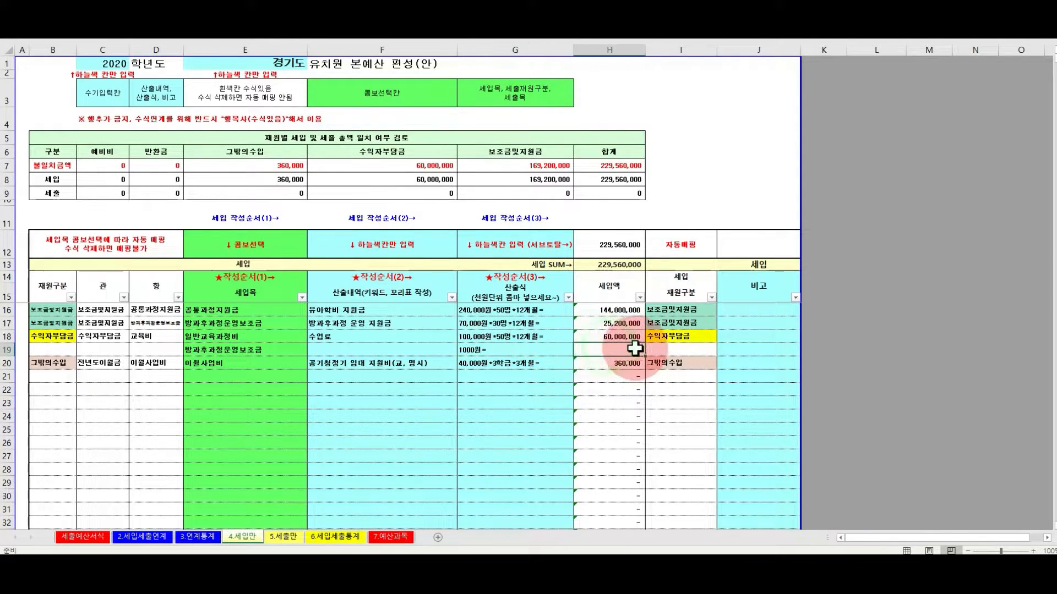
left_click(548, 349)
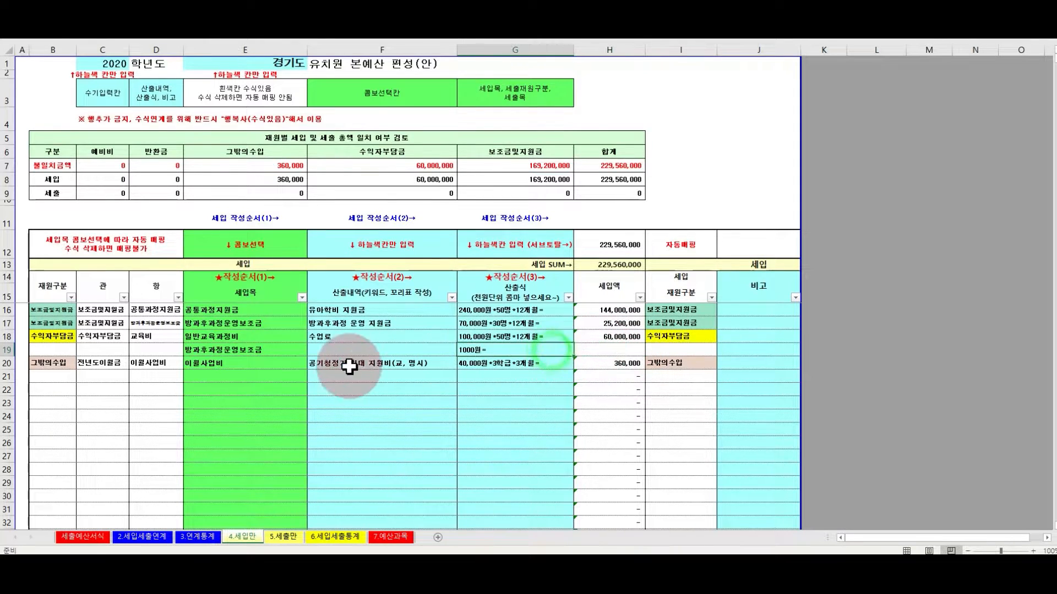
left_click(226, 352)
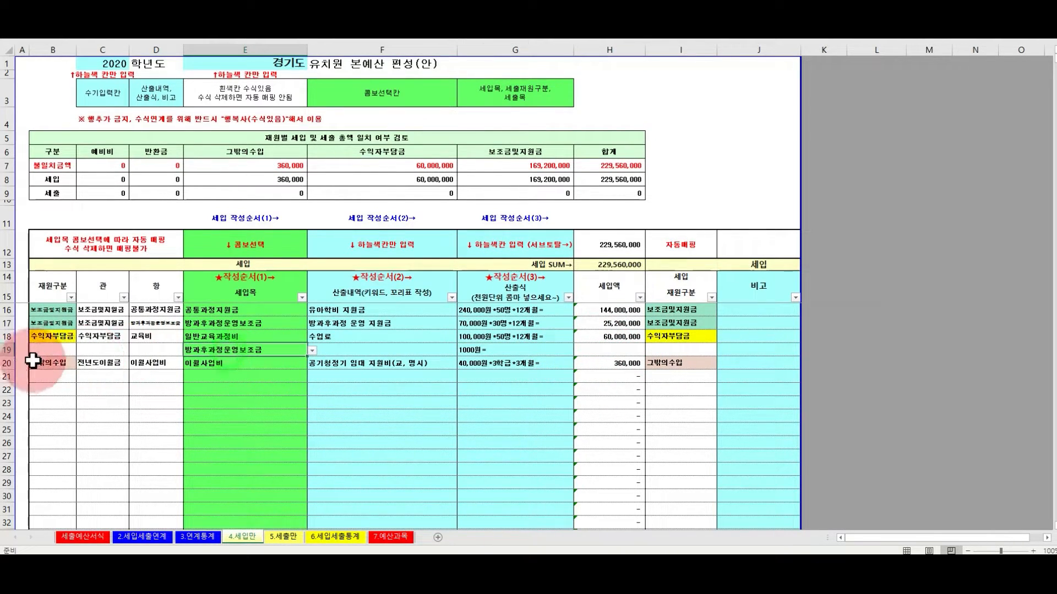
right_click(5, 351)
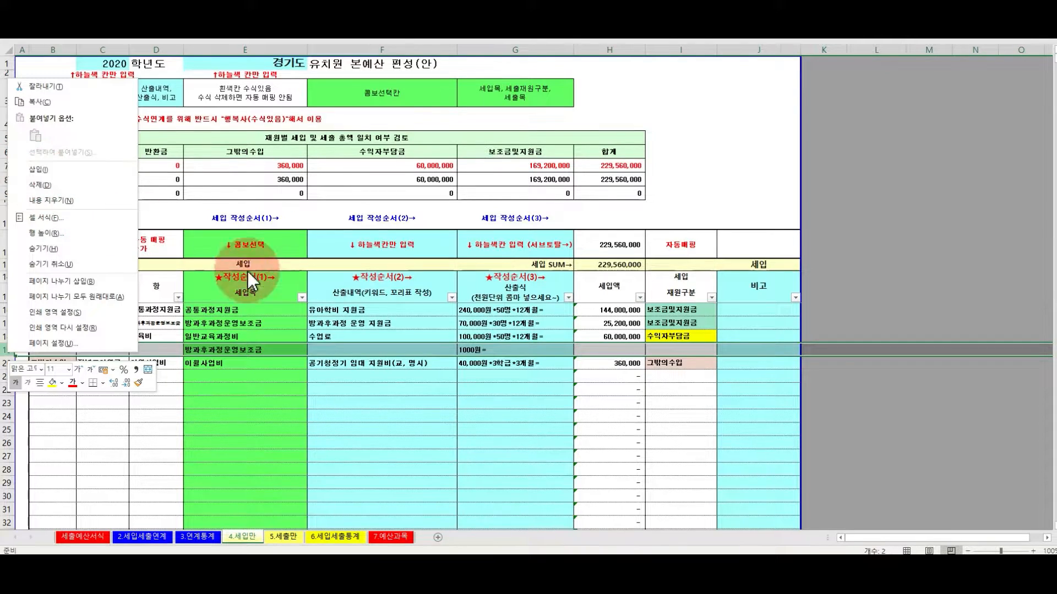
left_click(262, 389)
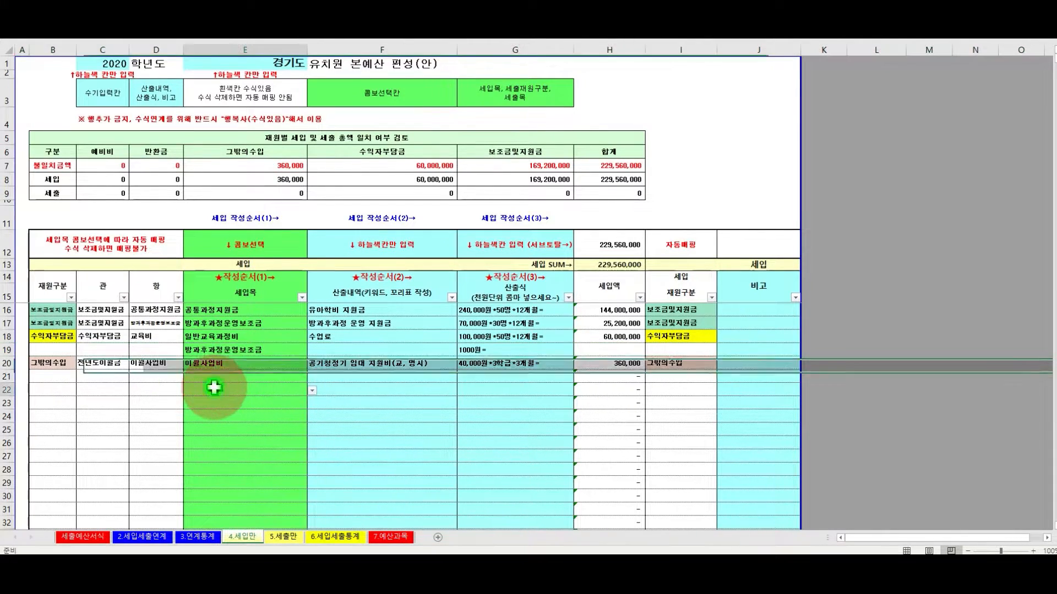
left_click(380, 389)
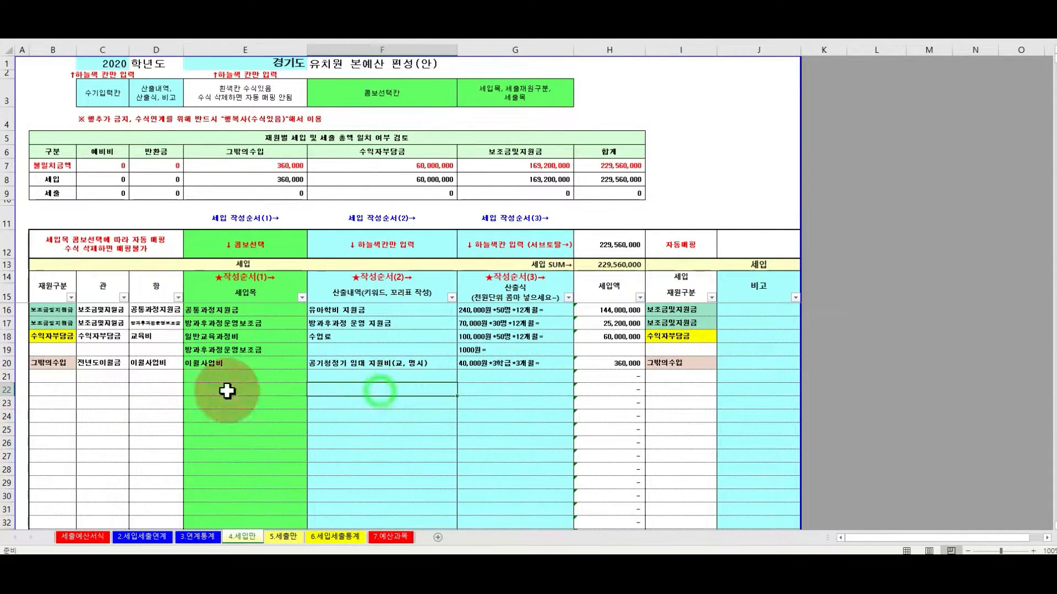
Step: Copy the empty formula row 22 and insert the copy above the 이월사업비 entry in row 20
left_click(6, 390)
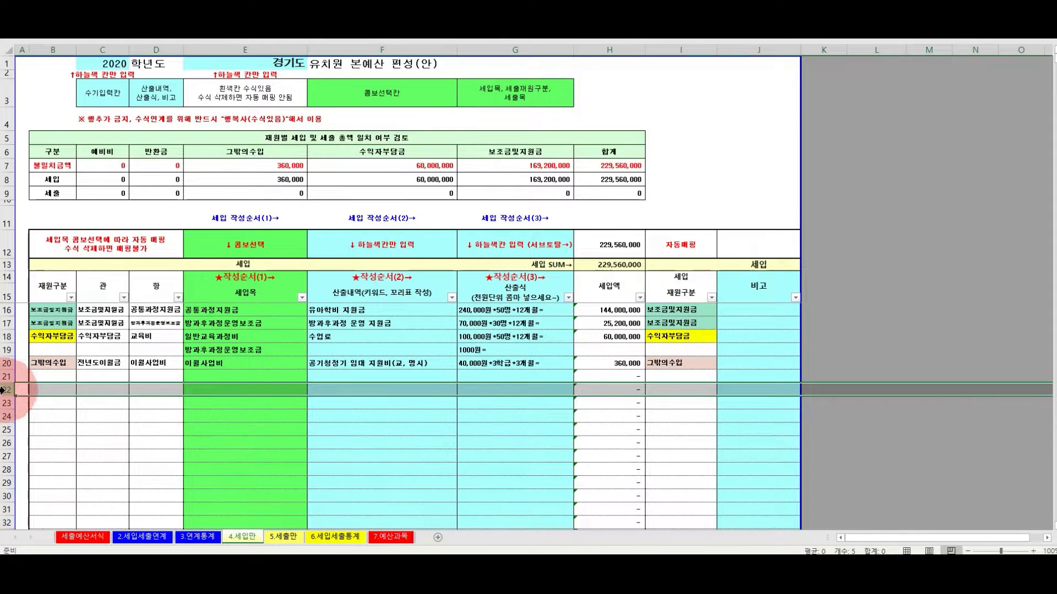
right_click(3, 390)
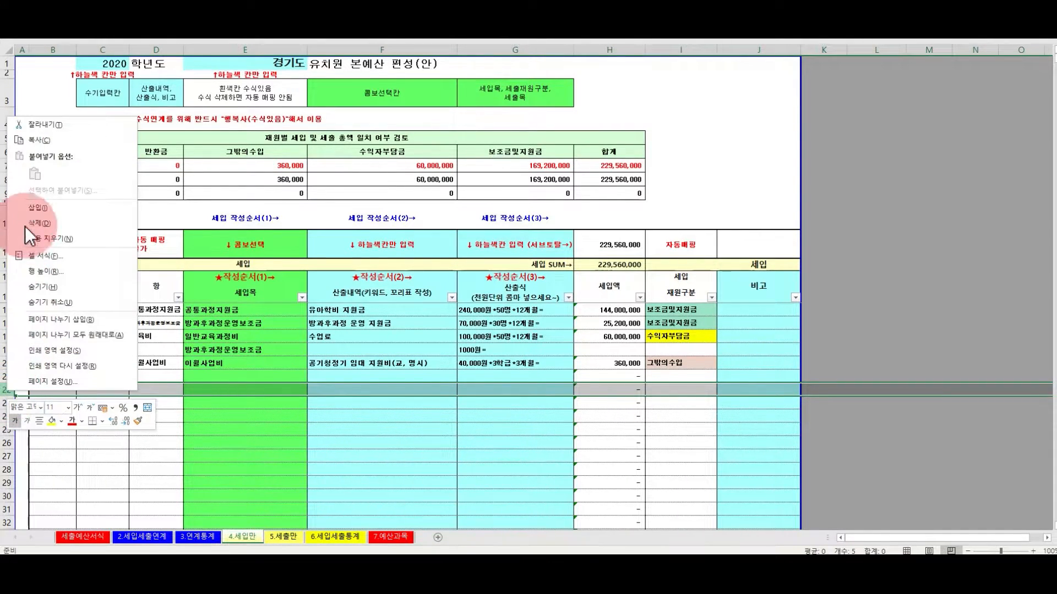
left_click(39, 141)
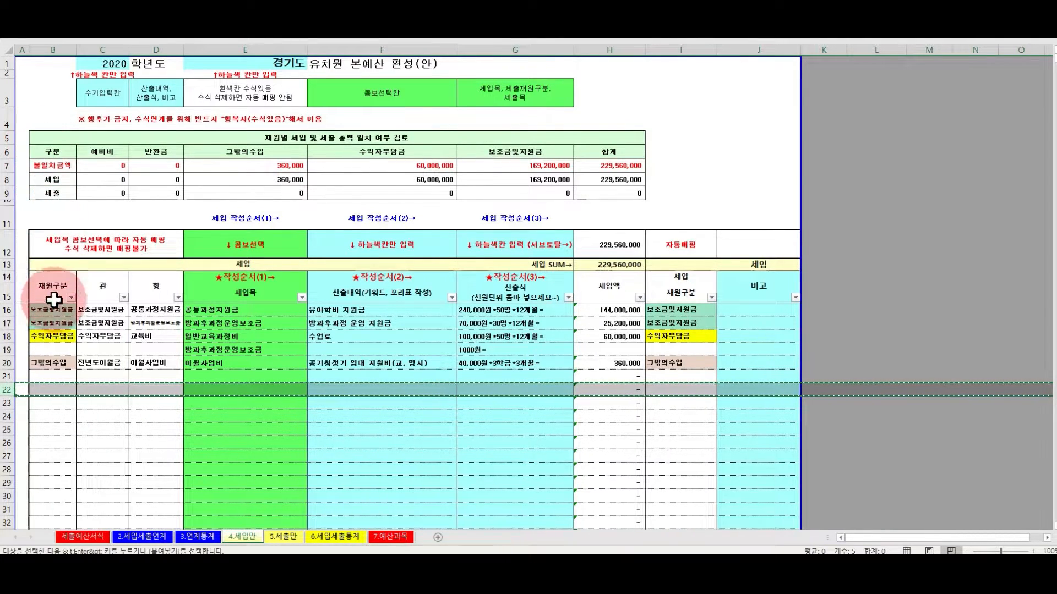
left_click(4, 363)
right_click(7, 364)
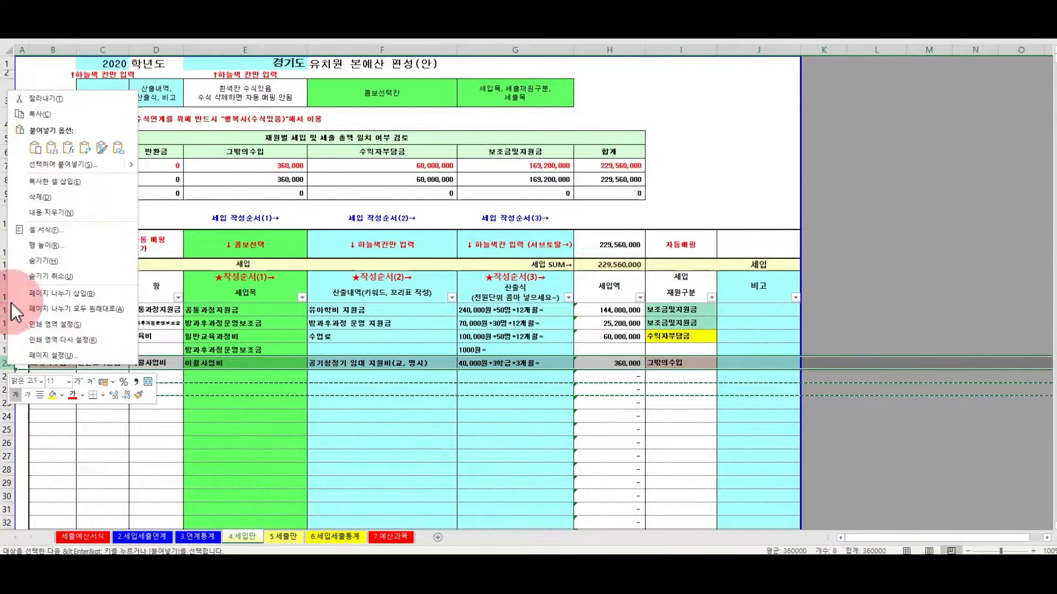
left_click(42, 182)
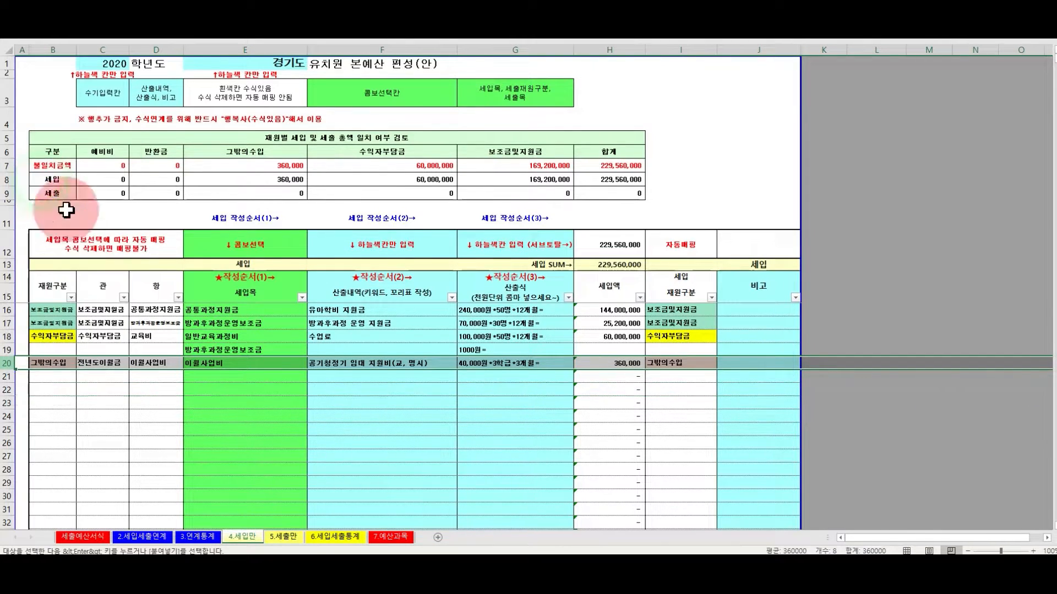
Step: Choose 공통과정지원금 as the 세입목 in the inserted row 20 and check its 재원구분, 관 and 항 cells
left_click(216, 378)
left_click(266, 363)
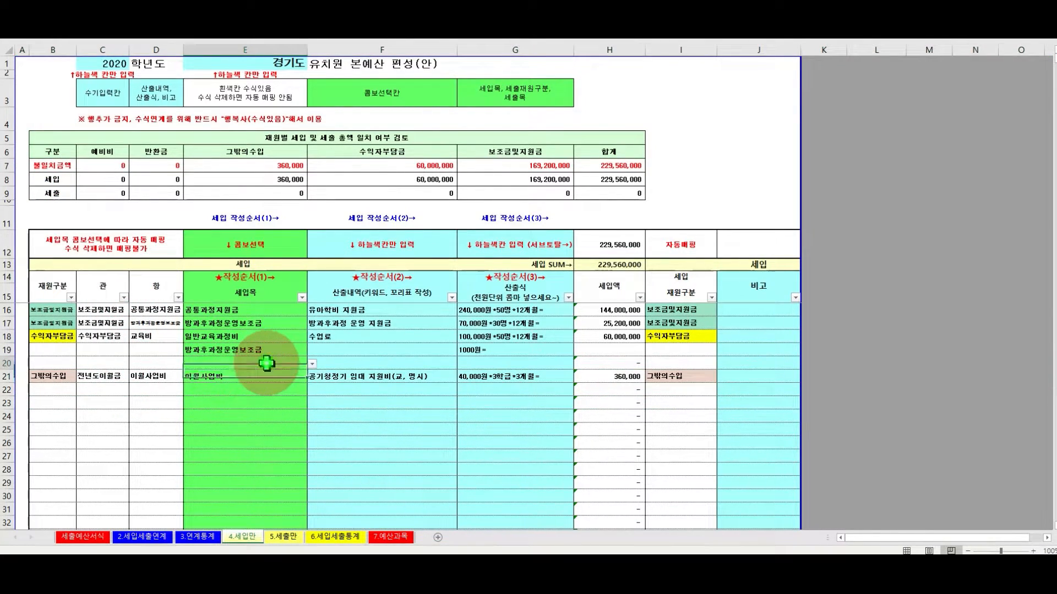
left_click(312, 363)
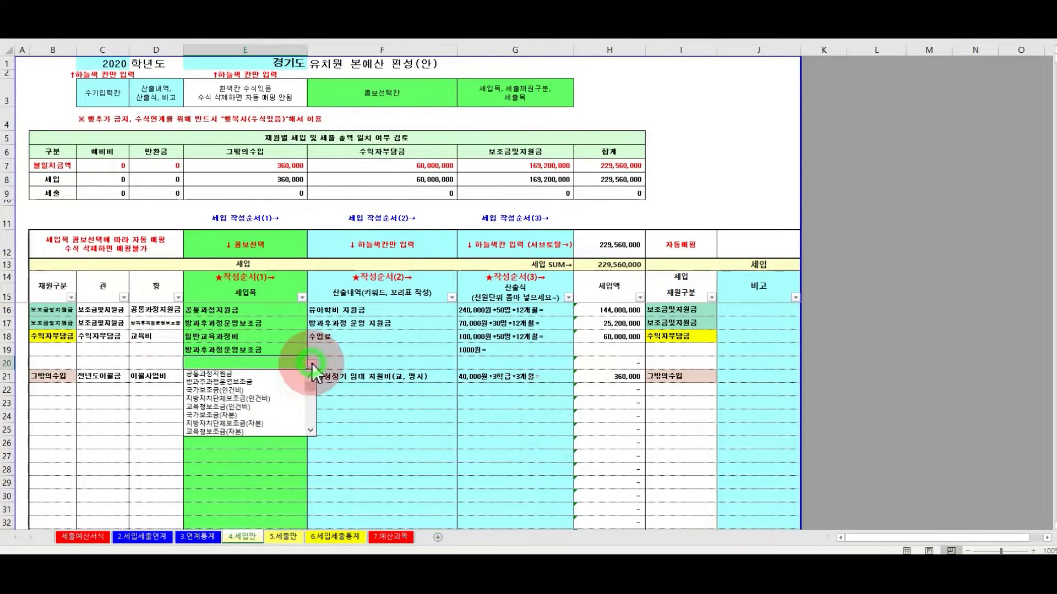
left_click(262, 375)
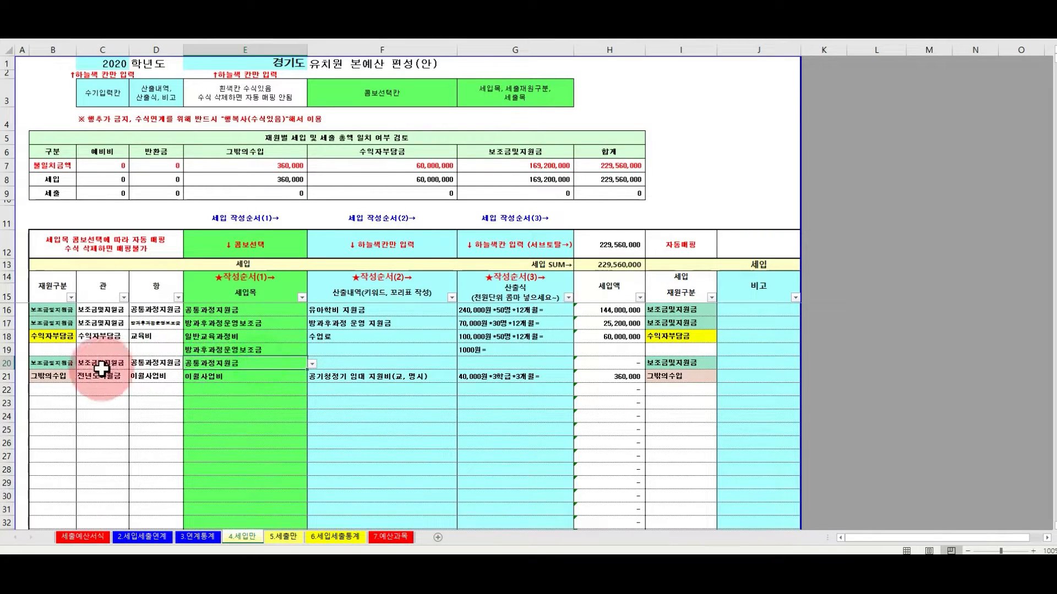
left_click_drag(48, 363, 159, 365)
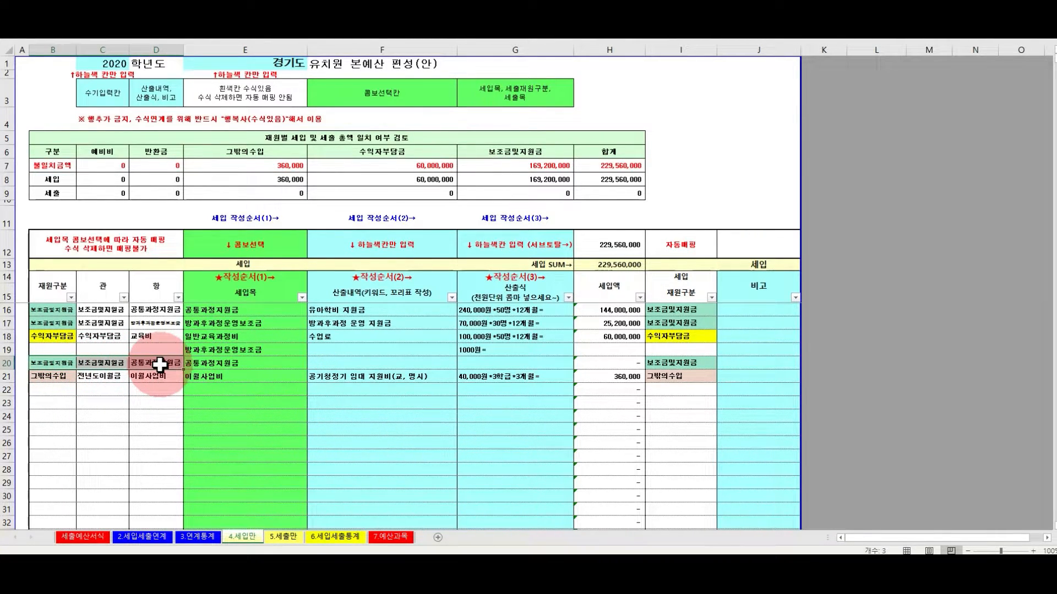
Step: Enter the 산출식 1000원= in row 20 and check the row's 세입액 cell
left_click(523, 365)
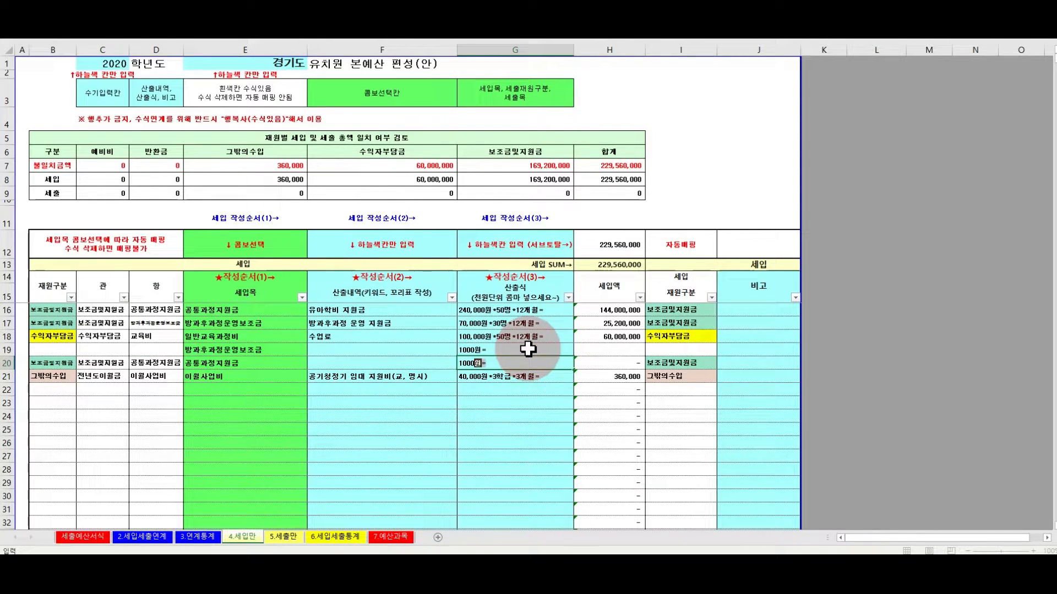
type("1000원 =")
key("Return")
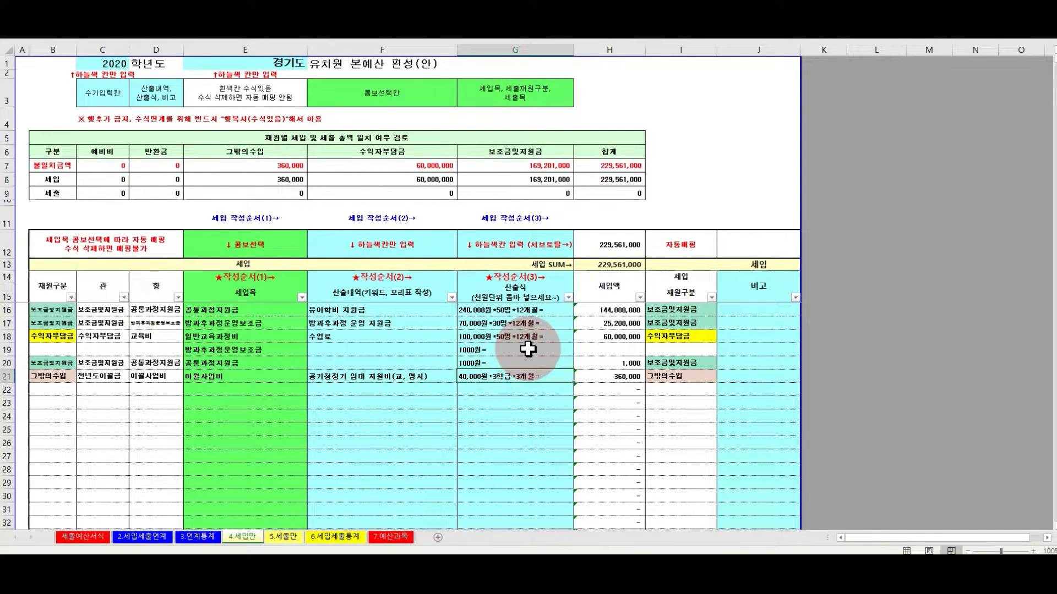
left_click(614, 361)
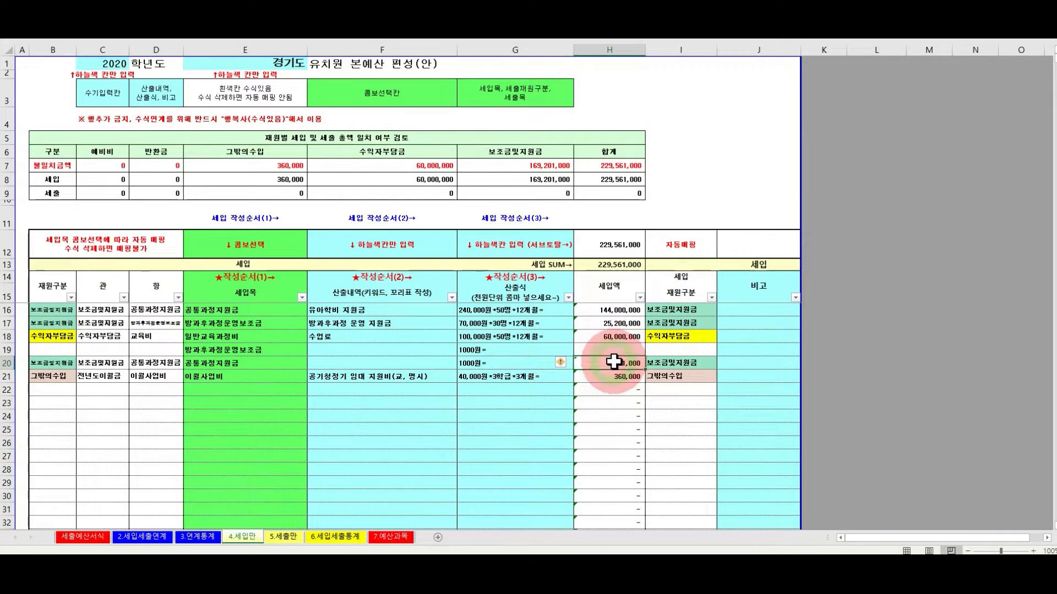
left_click(503, 363)
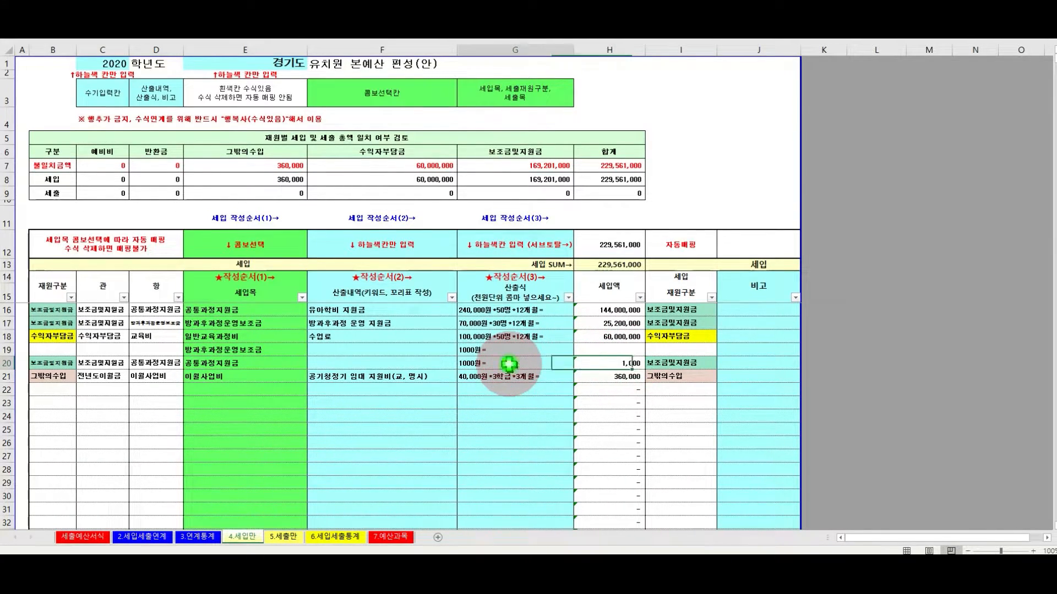
scroll(164, 445, "down", 5)
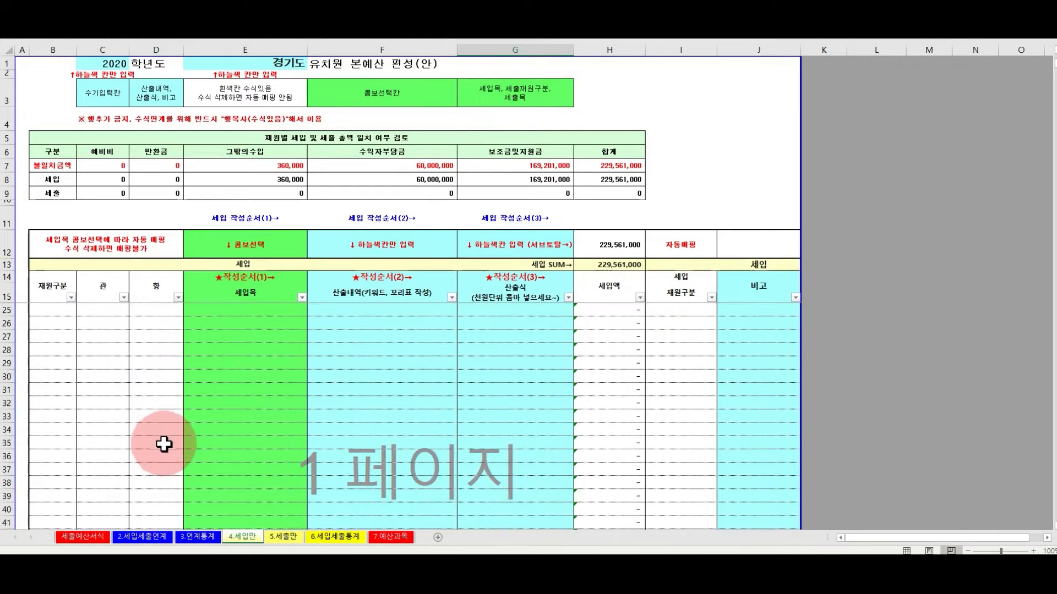
scroll(163, 445, "up", 5)
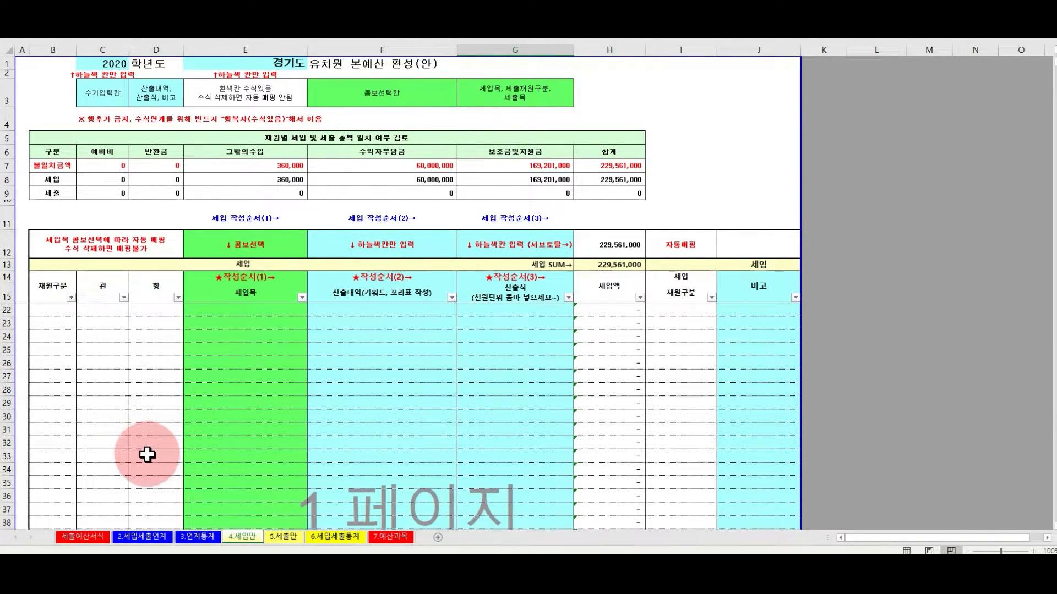
Step: Copy the empty formula row 24 and insert the copy at row 22, directly below the 이월사업비 entry
scroll(147, 455, "down", 3)
scroll(151, 472, "up", 12)
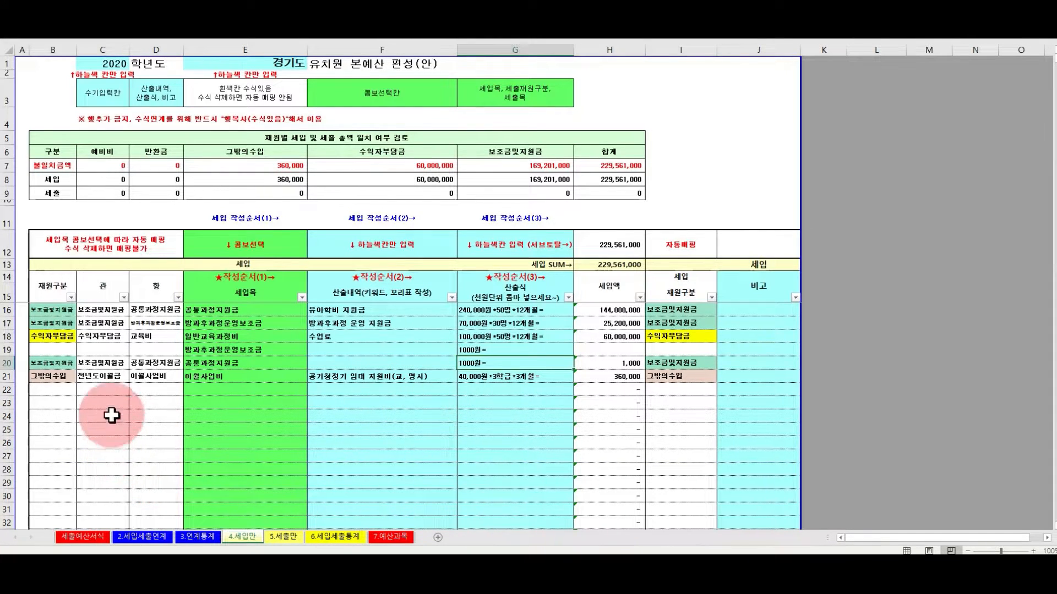
left_click(8, 416)
key("ctrl+c")
left_click(7, 391)
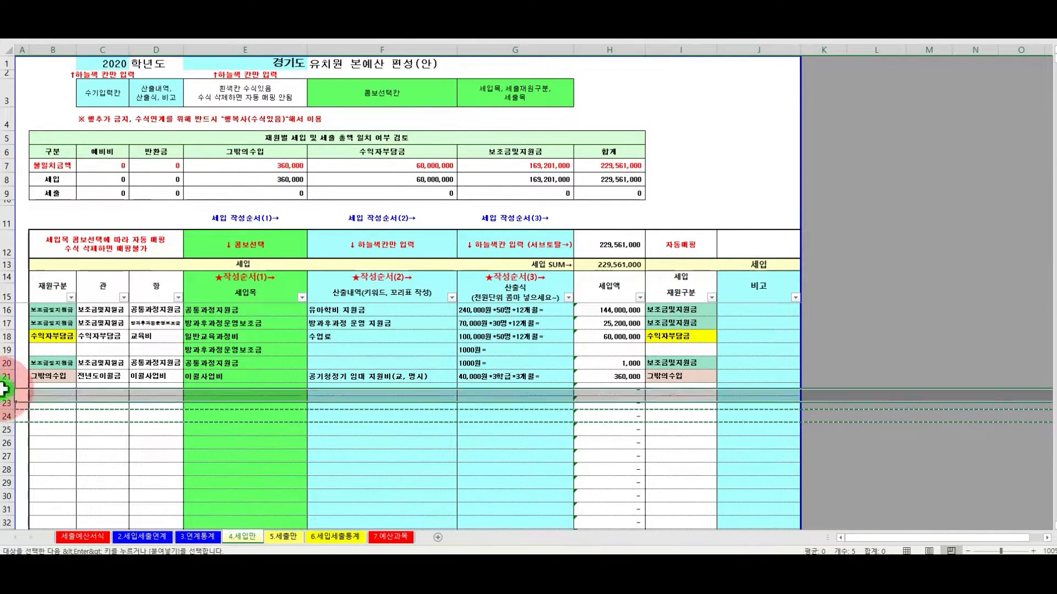
right_click(8, 390)
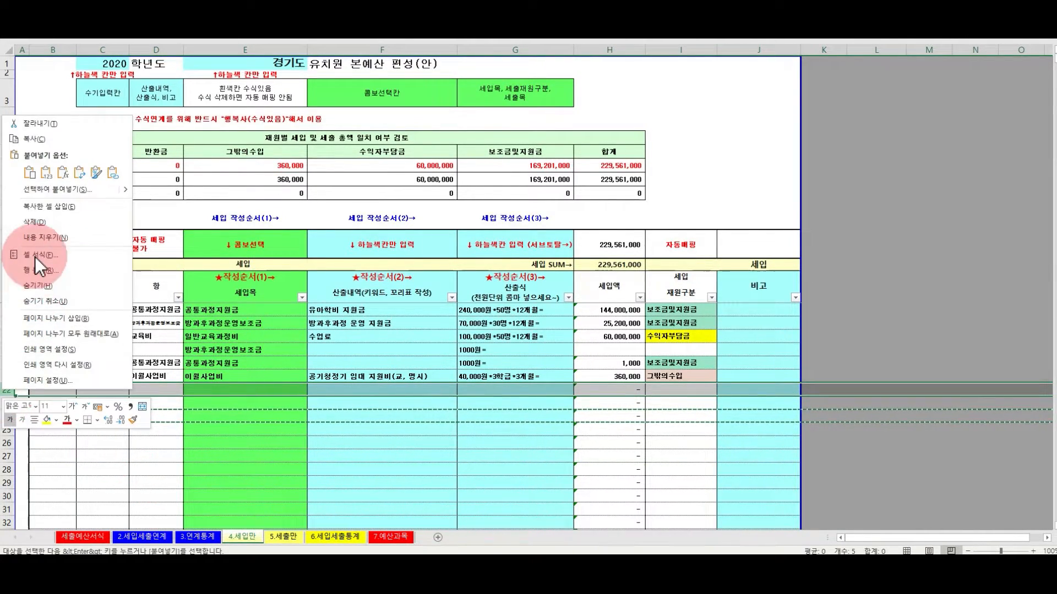
left_click(48, 206)
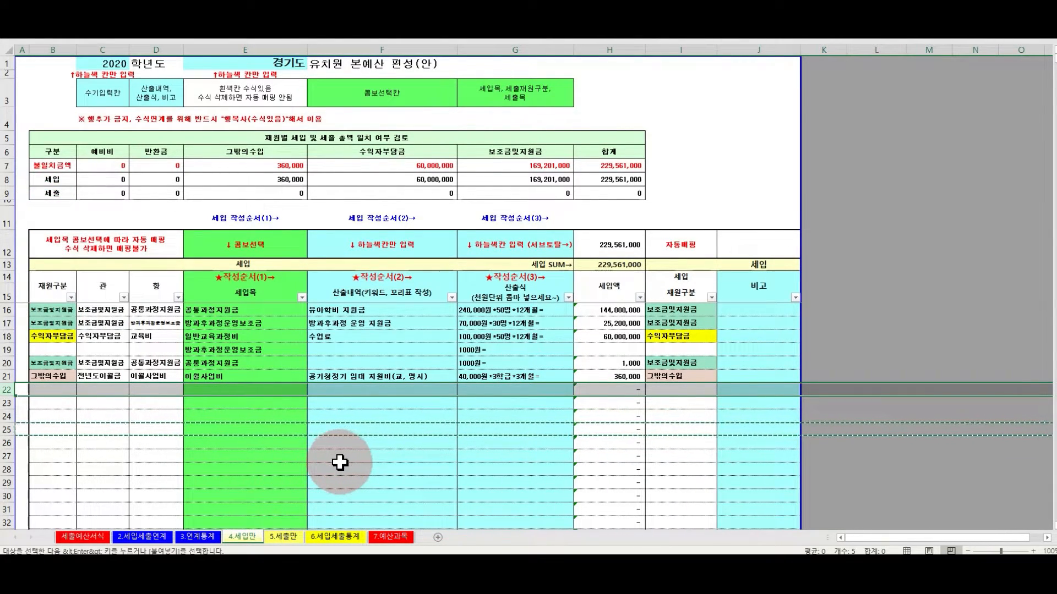
Step: Switch to the 5.세출만 sheet and examine its year and region title, the totals check table and the 작성순서 column headers
left_click(284, 537)
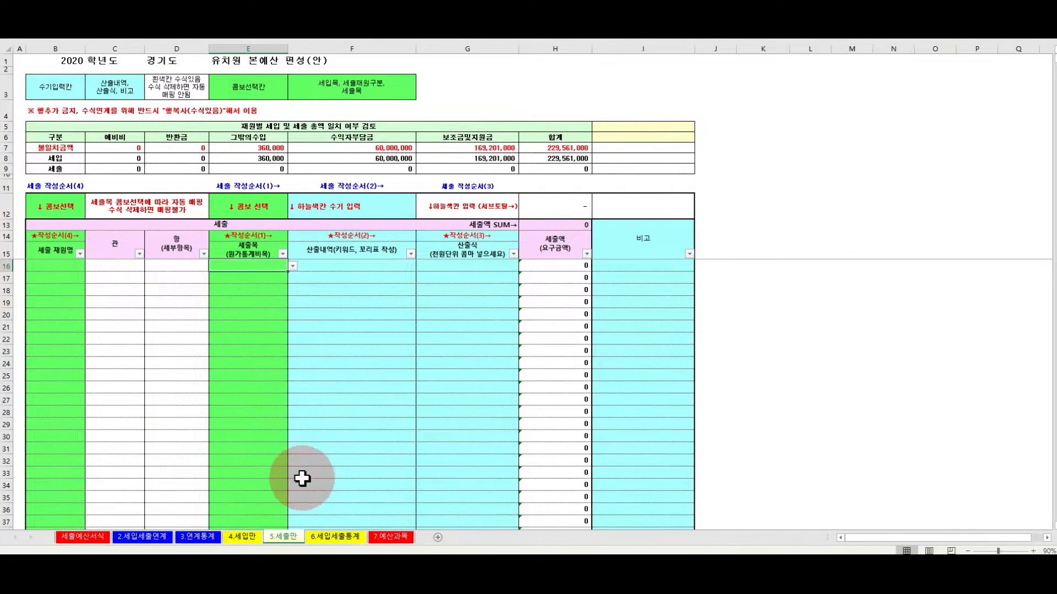
left_click(216, 146)
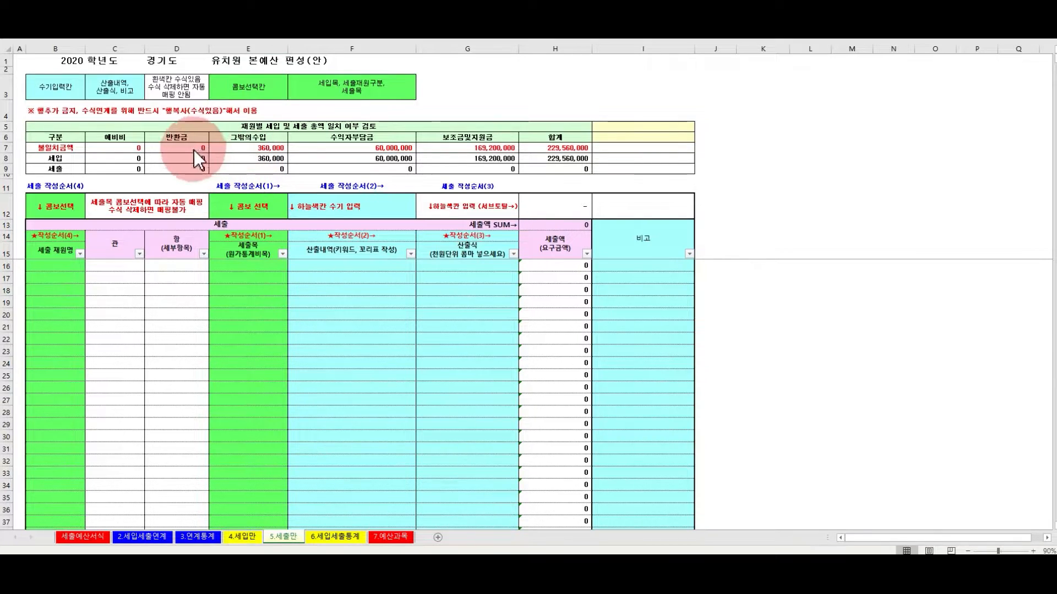
left_click(331, 249)
left_click(465, 250)
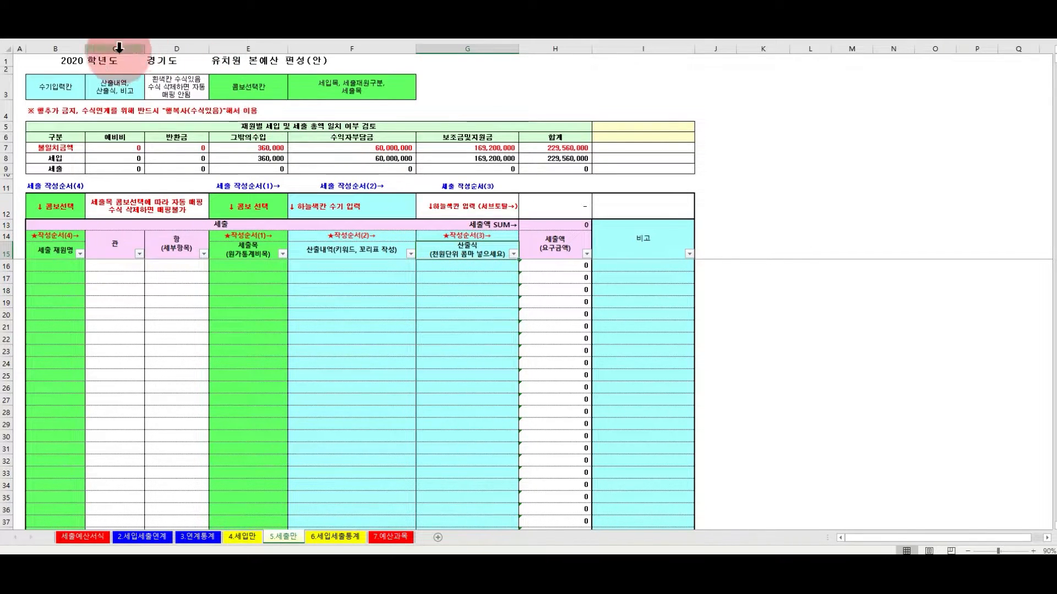
left_click(74, 60)
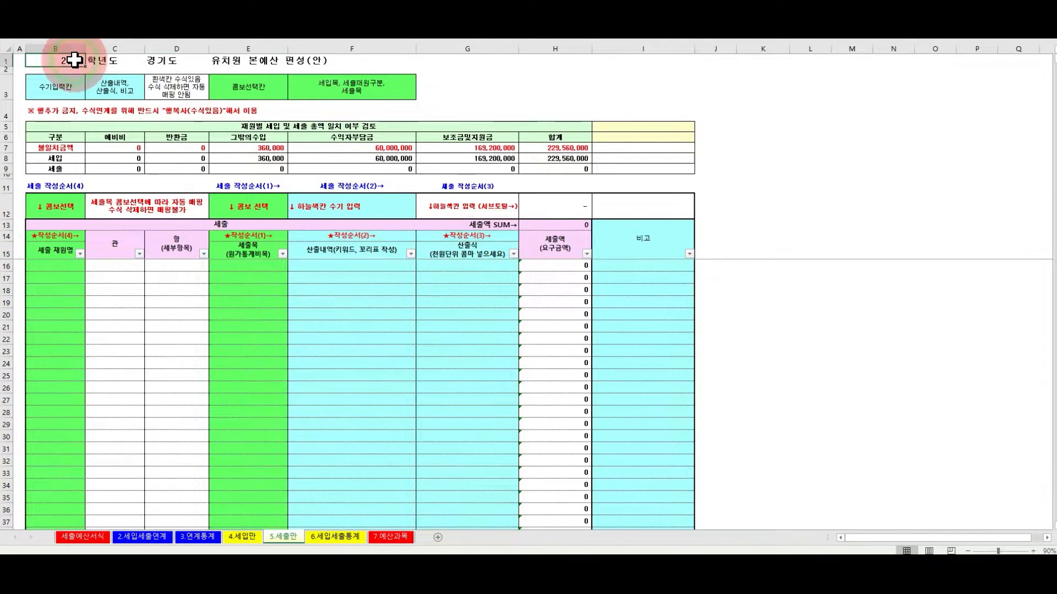
left_click(173, 60)
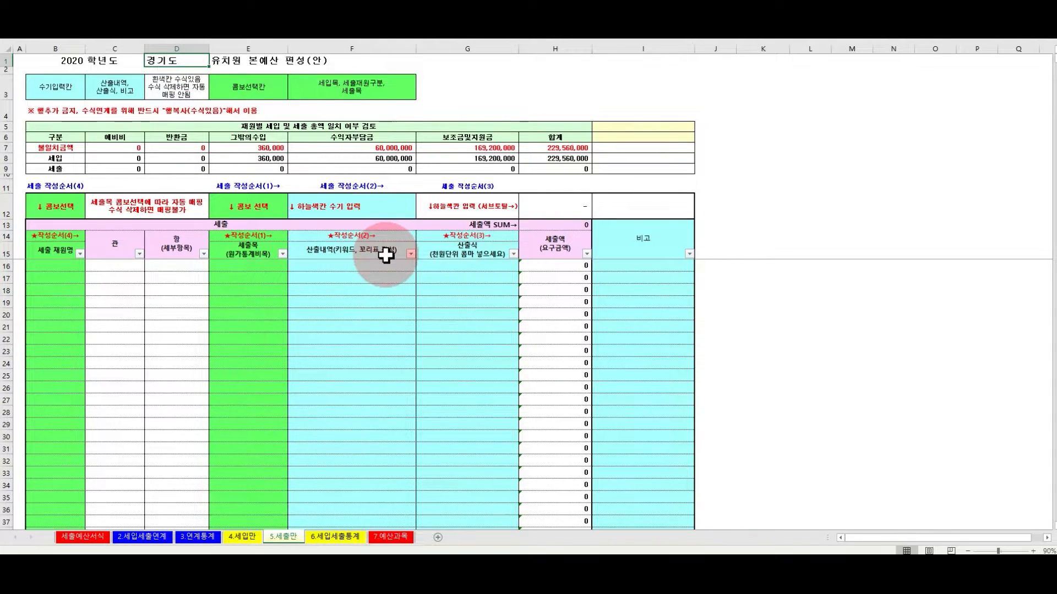
left_click(53, 250)
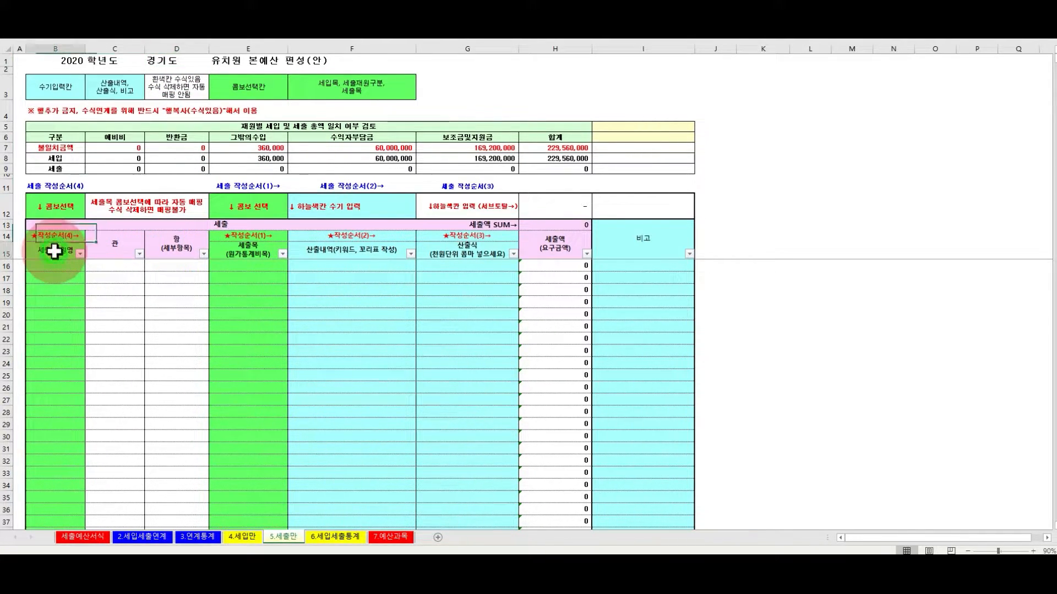
left_click(248, 253)
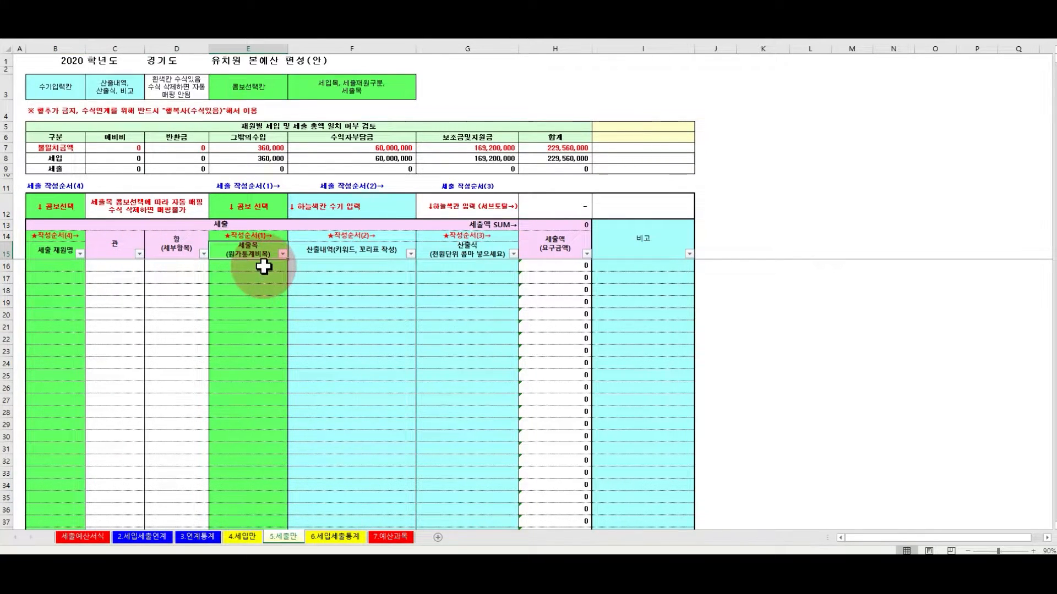
Step: Choose 교원급여 as the 세출목 in row 16
left_click(264, 265)
left_click(294, 267)
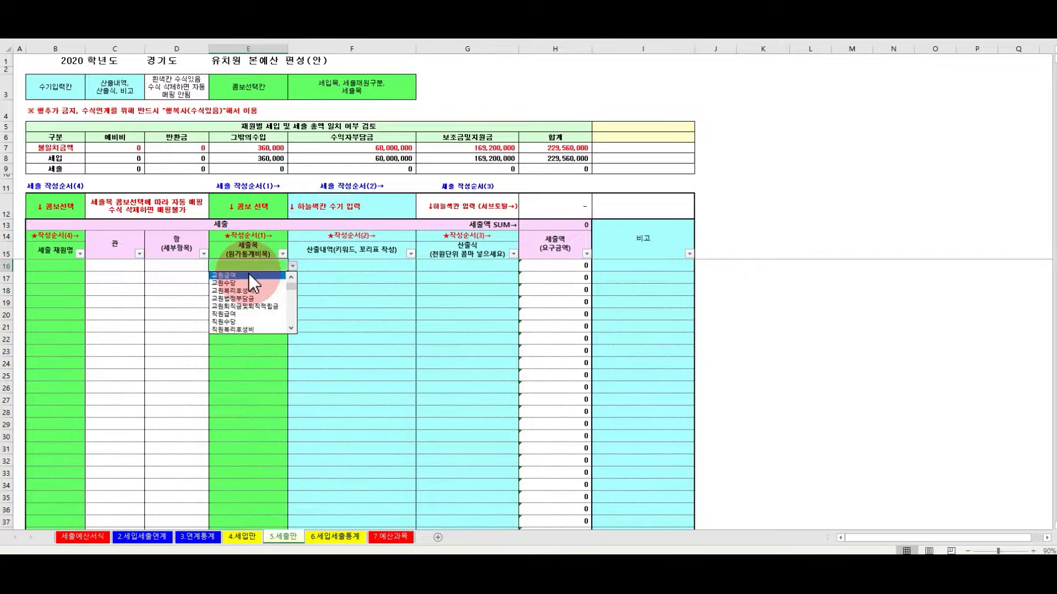
mouse_move(291, 287)
left_mouse_down()
mouse_move(289, 333)
mouse_move(292, 275)
left_mouse_up()
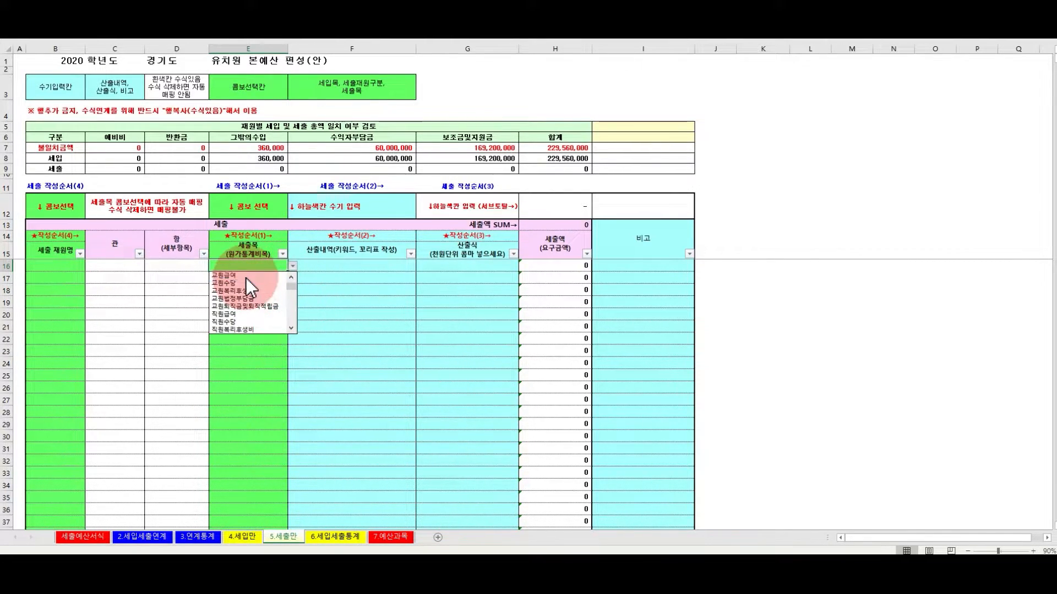
left_click(245, 276)
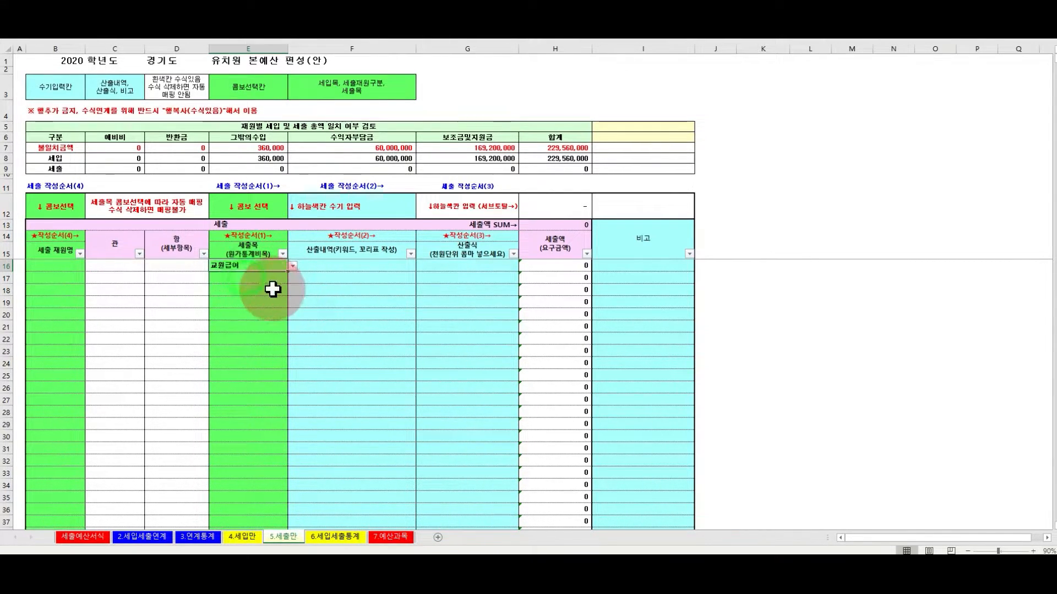
Step: Choose 보조금및지원금 as the 세출 재원명 in row 16
left_click(68, 271)
left_click(89, 266)
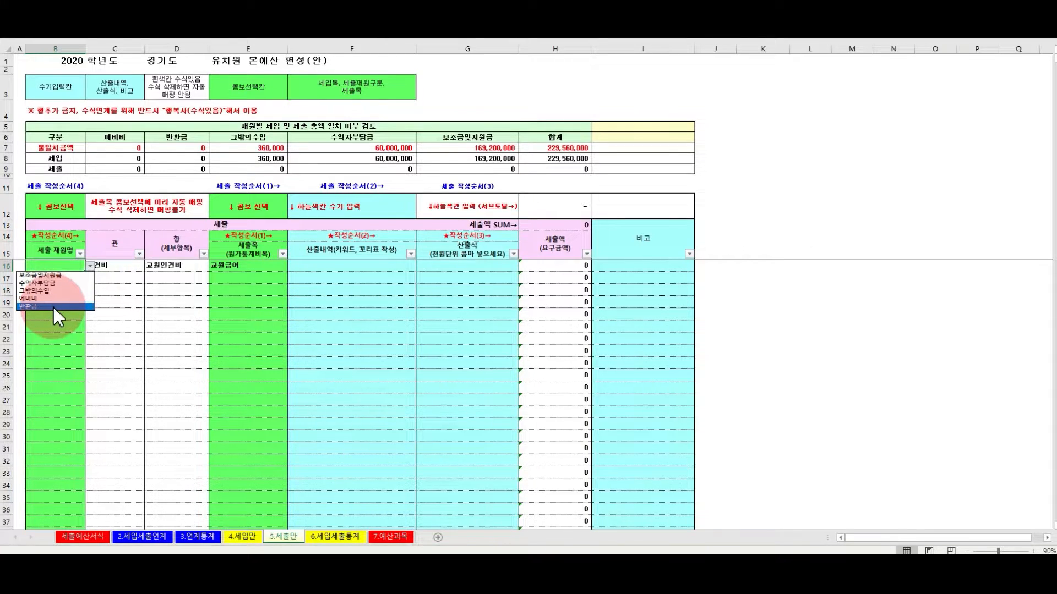
left_click(46, 275)
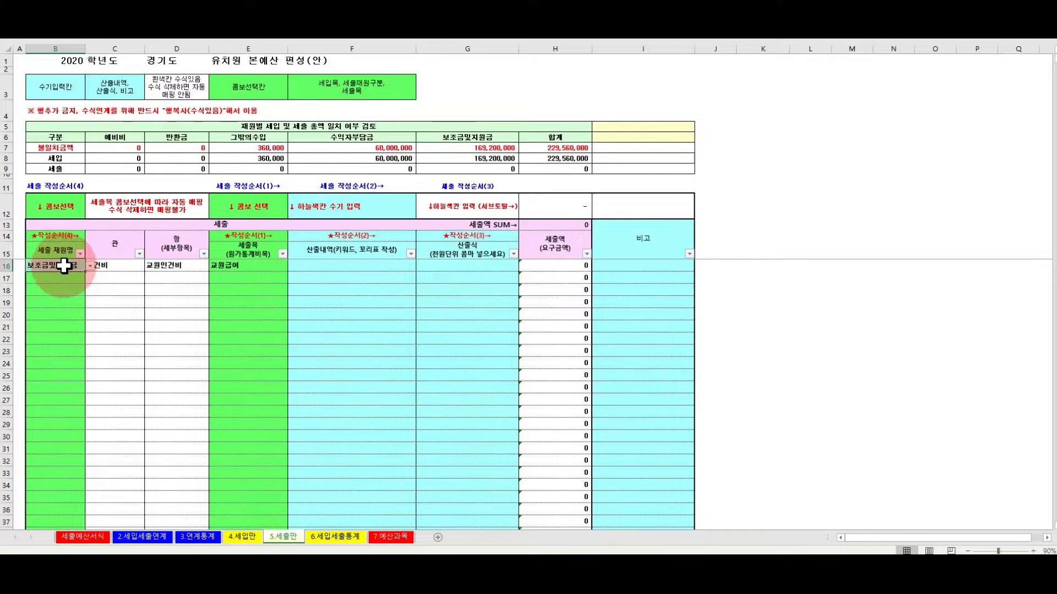
left_click(89, 267)
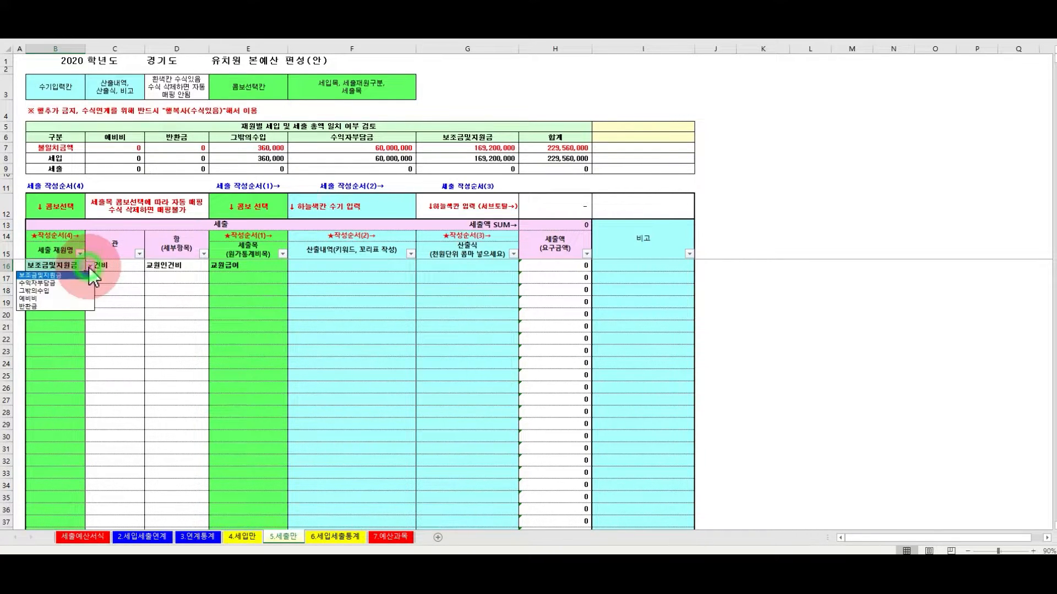
left_click(51, 274)
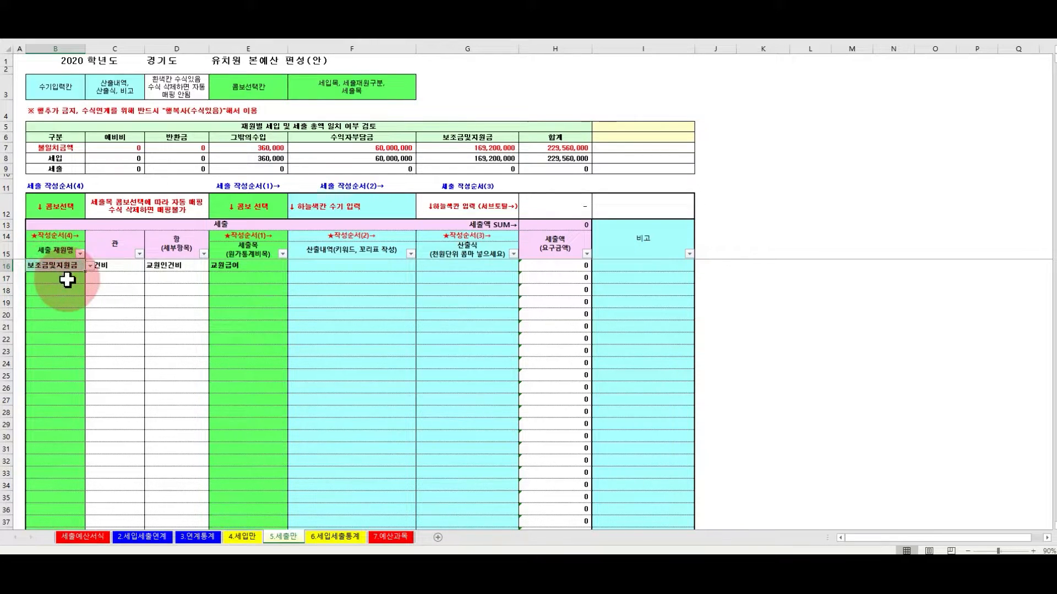
Step: Set the 세출 재원명 to 수익자부담금 in row 17 and to 그밖의수입 in row 18
left_click(71, 278)
left_click(89, 278)
left_click(58, 296)
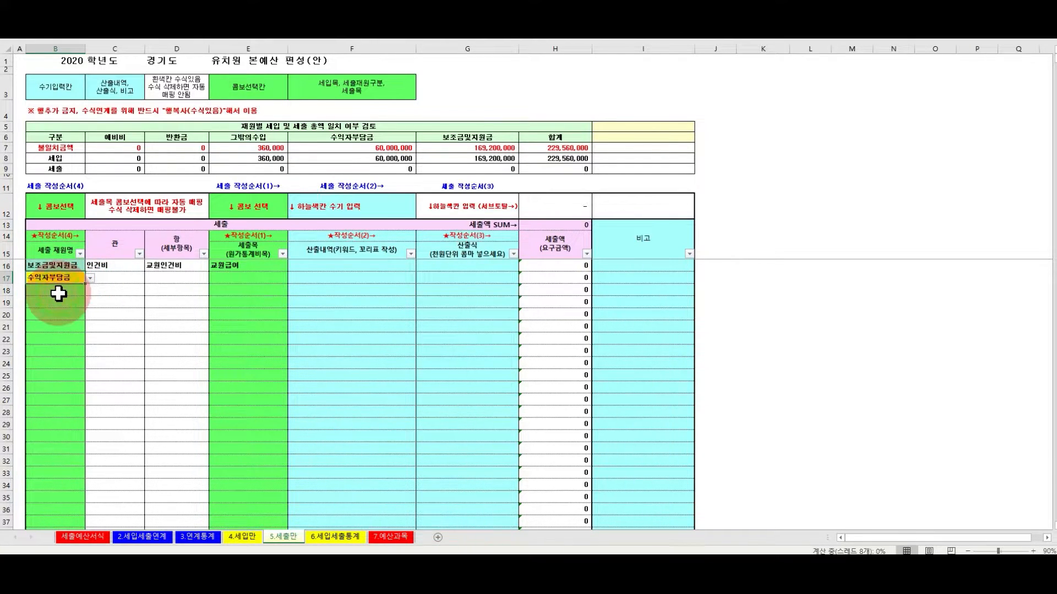
left_click(59, 290)
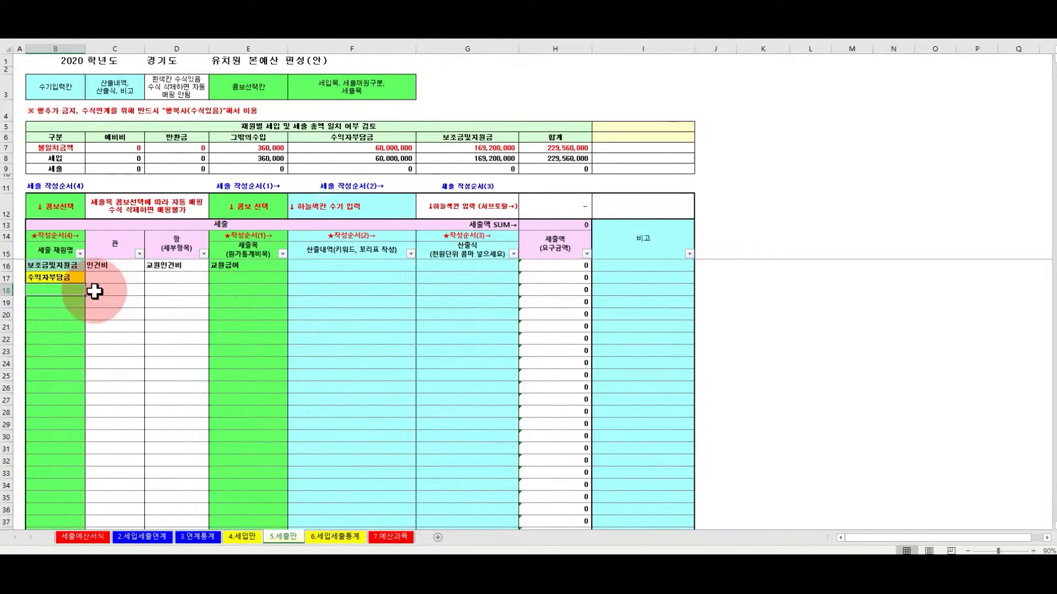
left_click(90, 290)
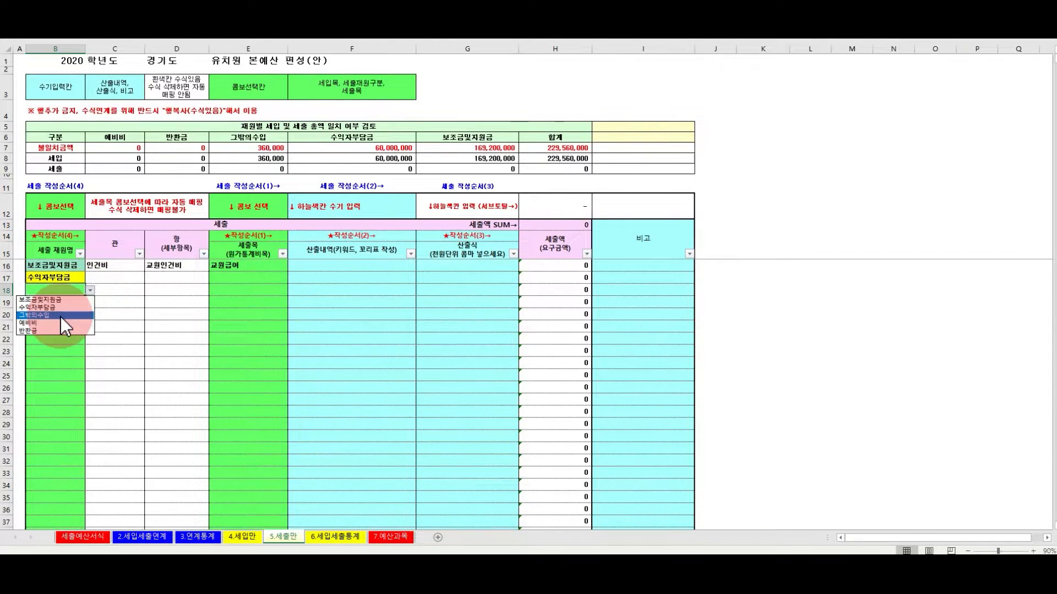
left_click(61, 316)
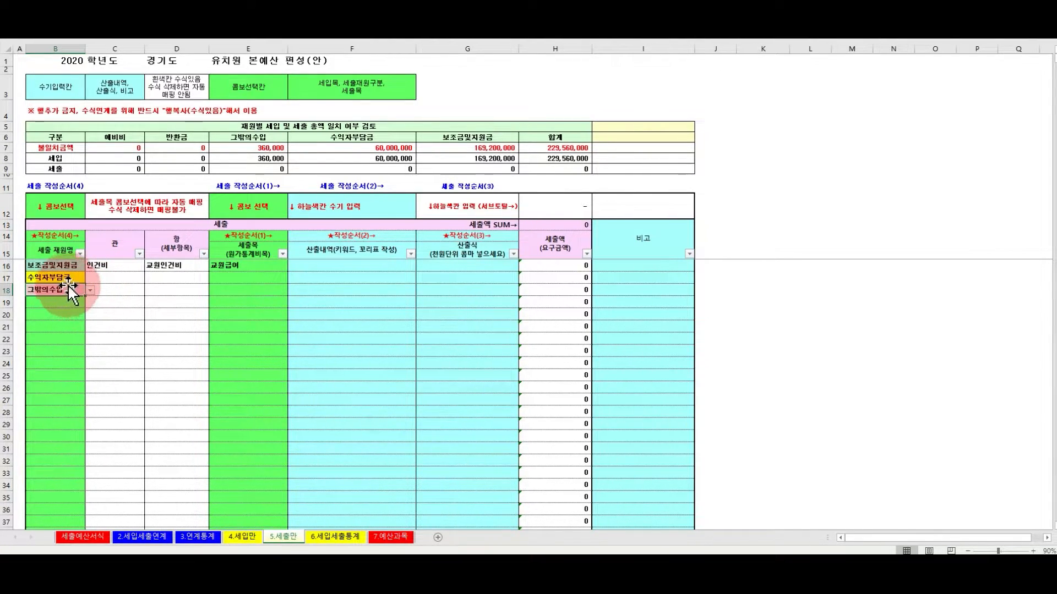
Step: Enter the 산출내역 교사 본봉 and the 산출식 2,000,000원*6명*12개월= in row 16
double_click(307, 265)
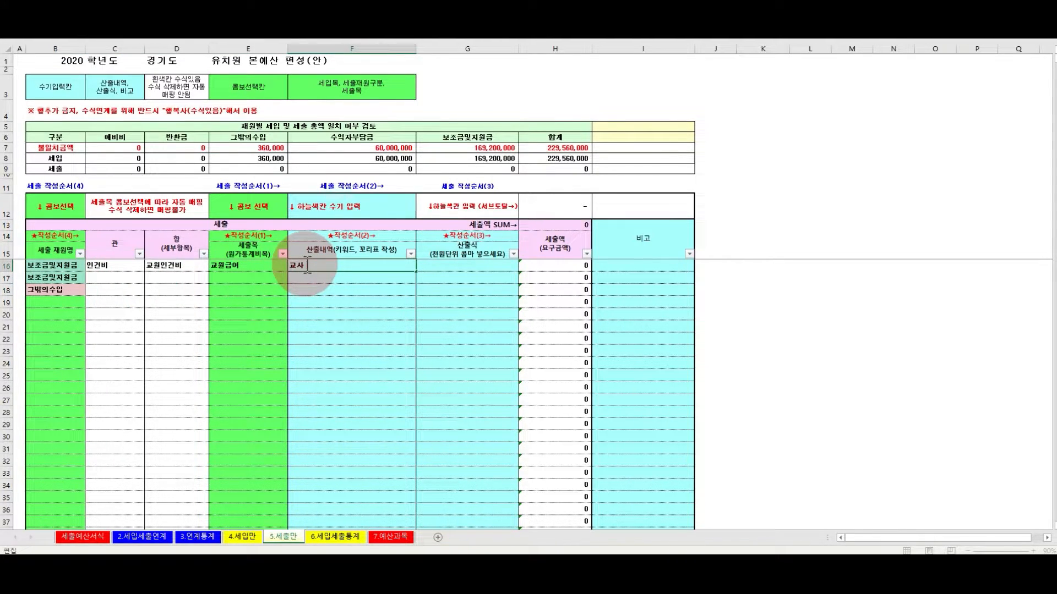
type("교사 본봉")
left_click(477, 267)
type("2,000,000원*6명*12개월=")
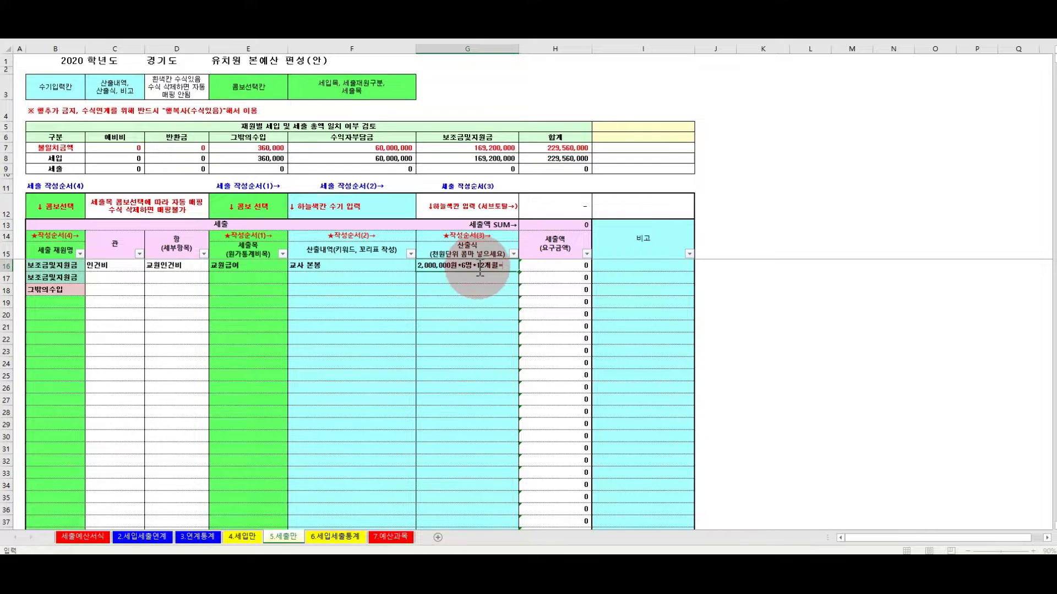
key("Return")
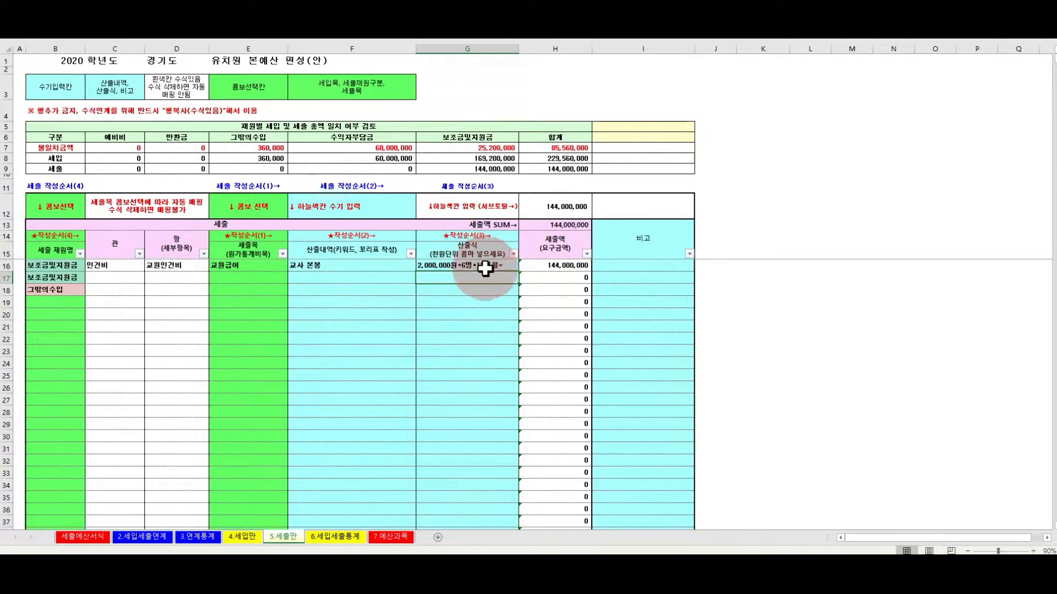
Step: Check row 16's 세출액 and the 세출, 세입 and 불일치금액 cells for 보조금및지원금 in the totals table
left_click(551, 265)
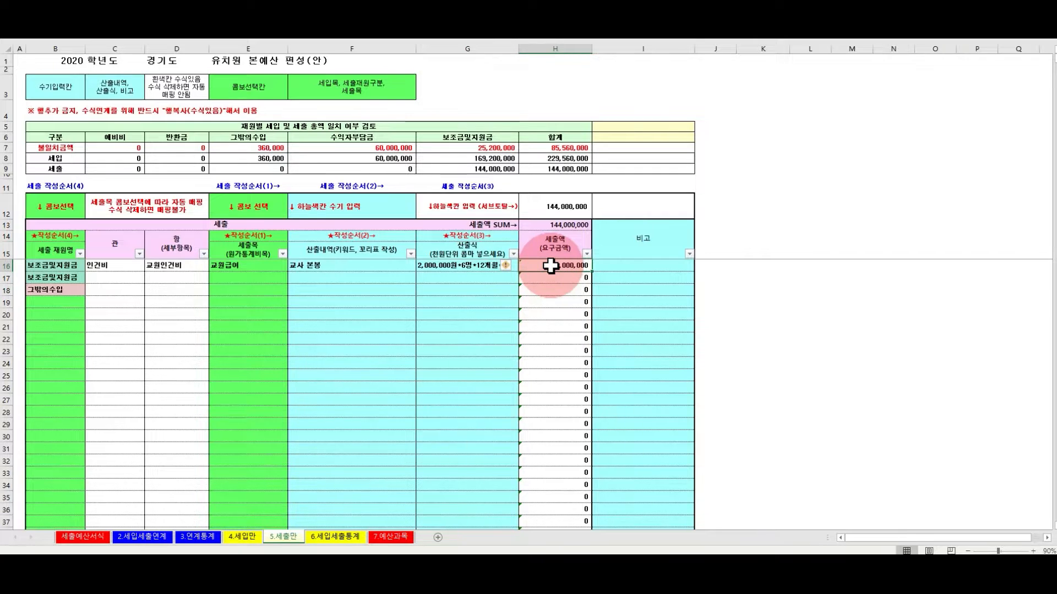
left_click(496, 170)
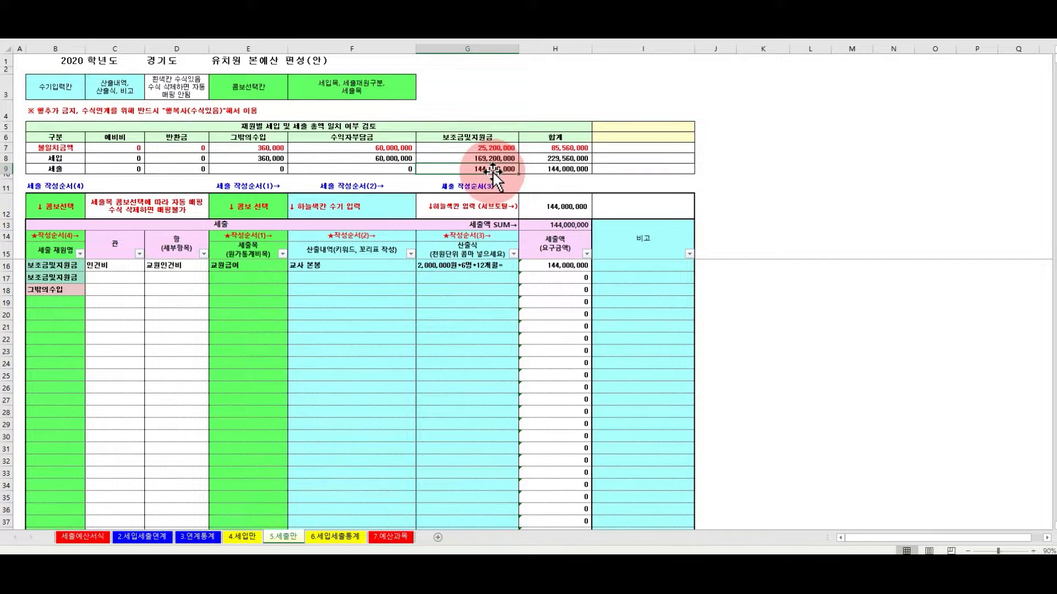
left_click(444, 159)
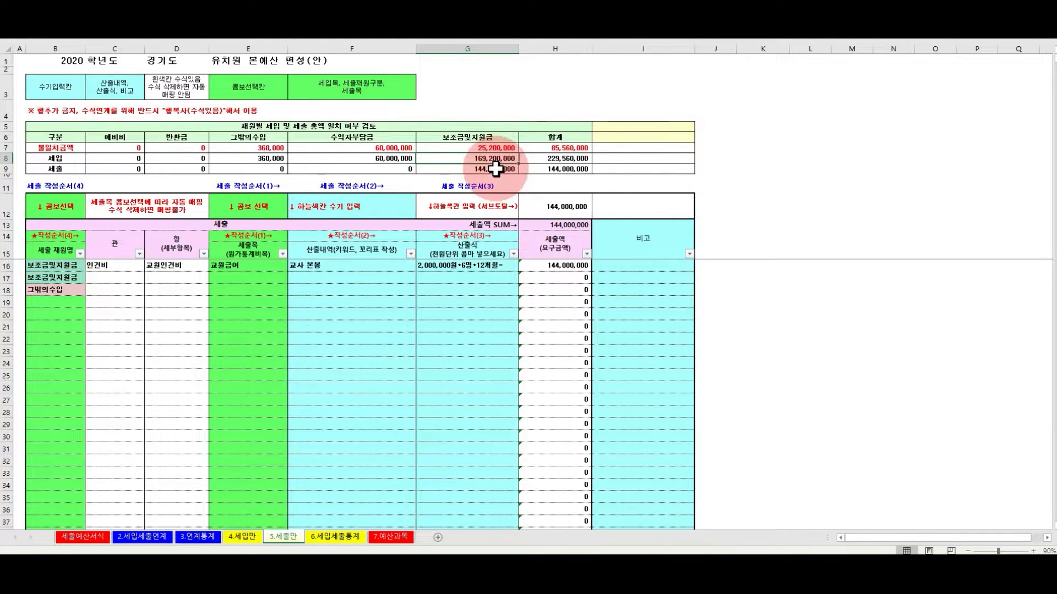
left_click(504, 148)
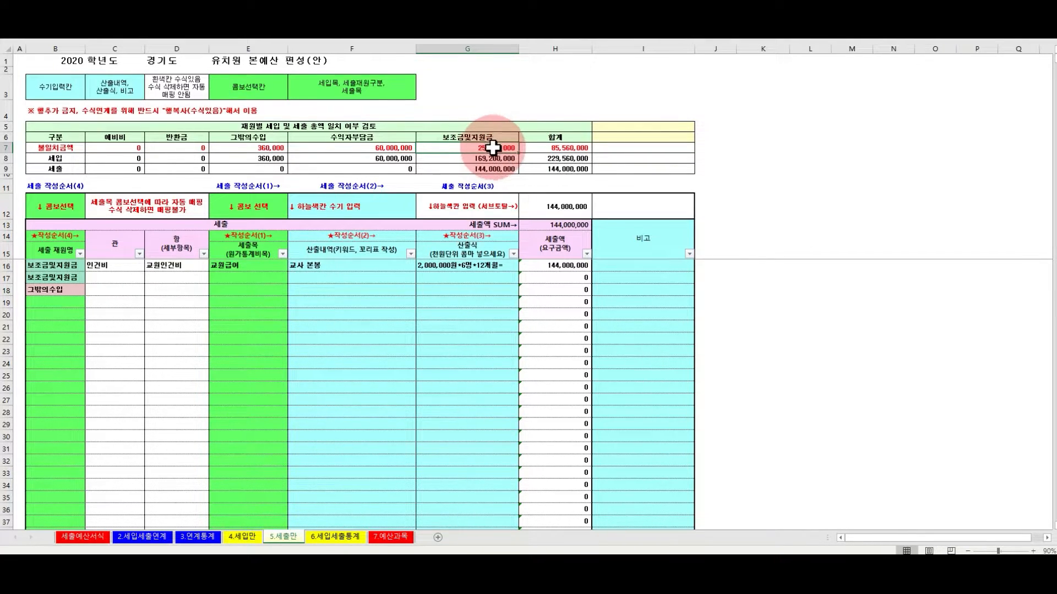
Step: Fill row 17 with the 세출목 방과후교육돌봄비 and the 산출내역 방과후 교육 돌봄 운영비
left_click(388, 278)
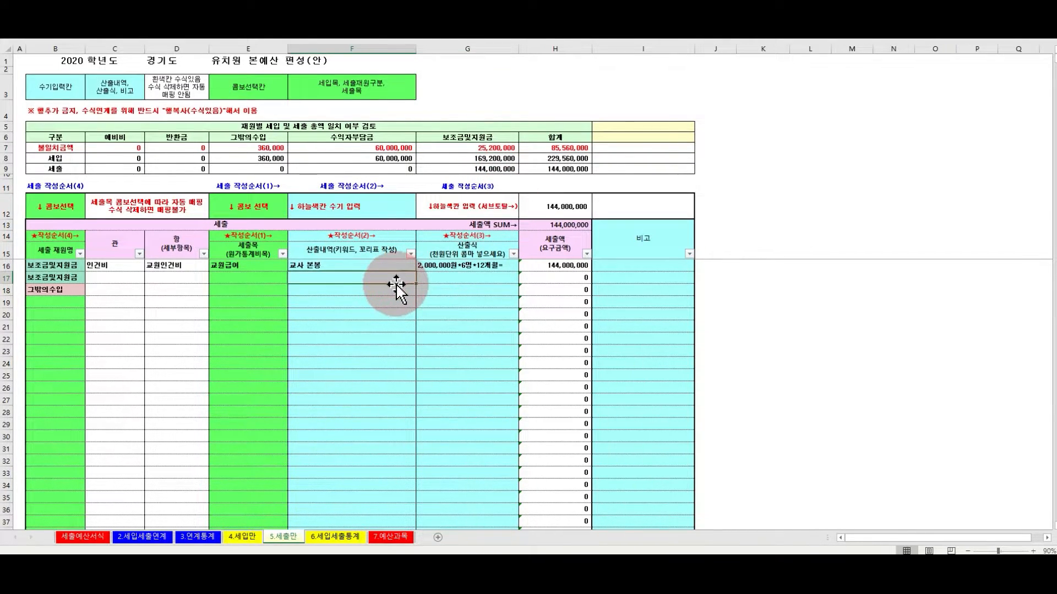
left_click(276, 278)
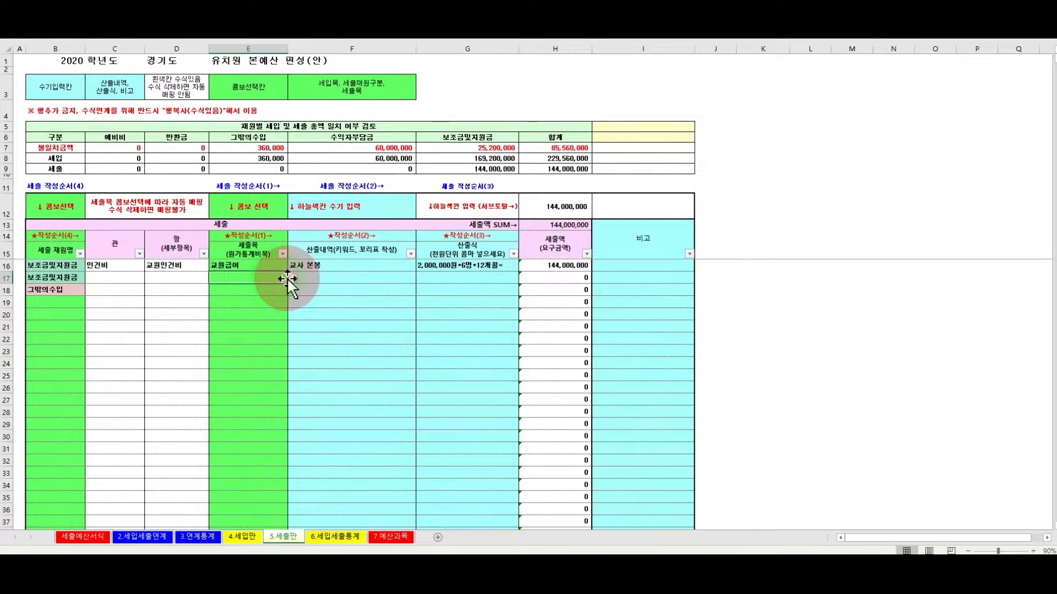
left_click(292, 278)
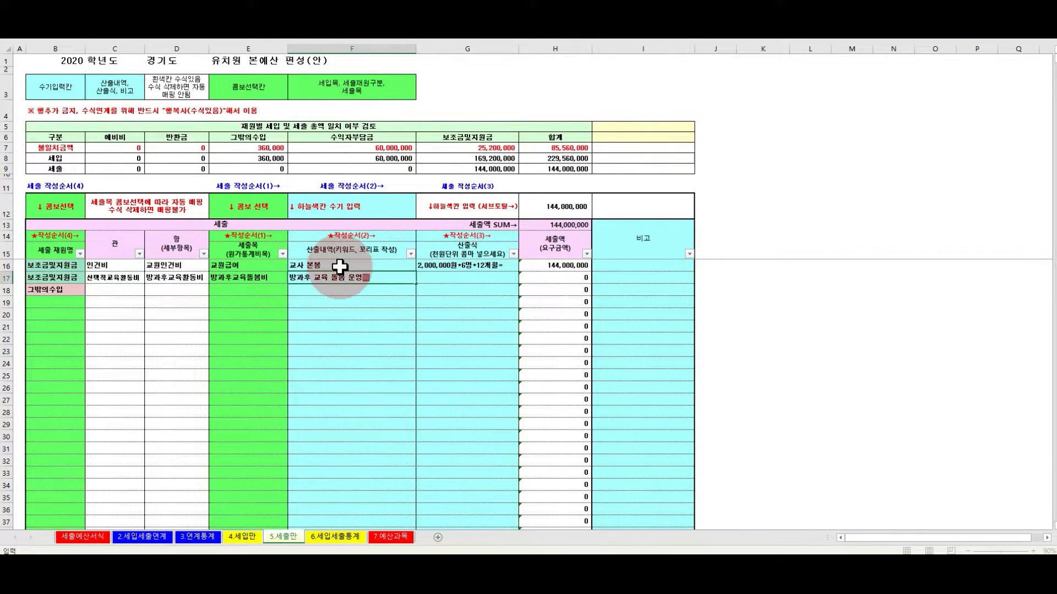
type("비")
key("Tab")
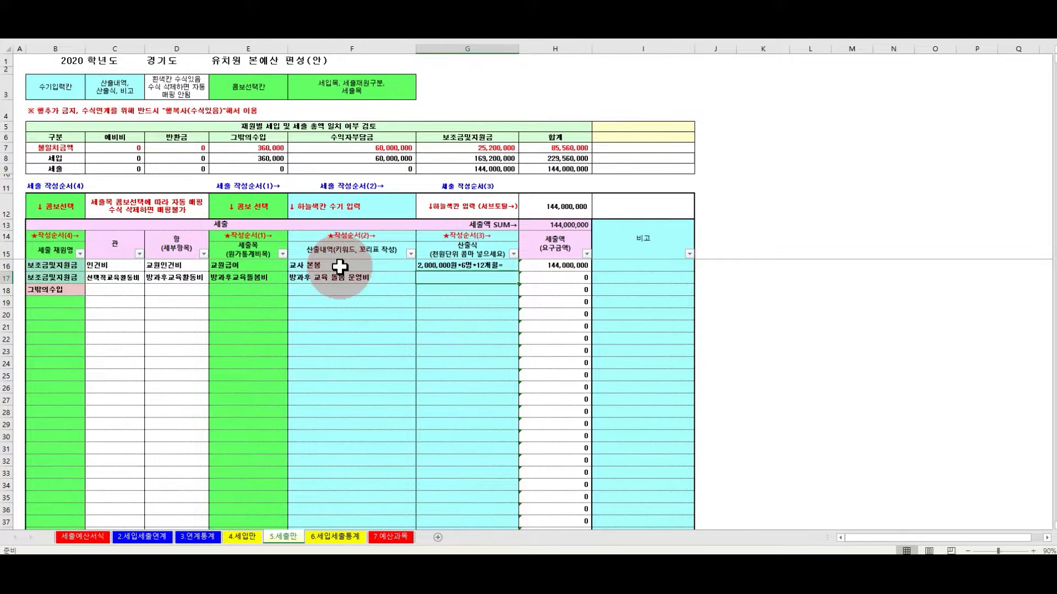
Step: Enter the 산출식 70,000원*30명*12개월= in row 17 and check the row's 세출액 cell
type("70,000원*30명*12개월")
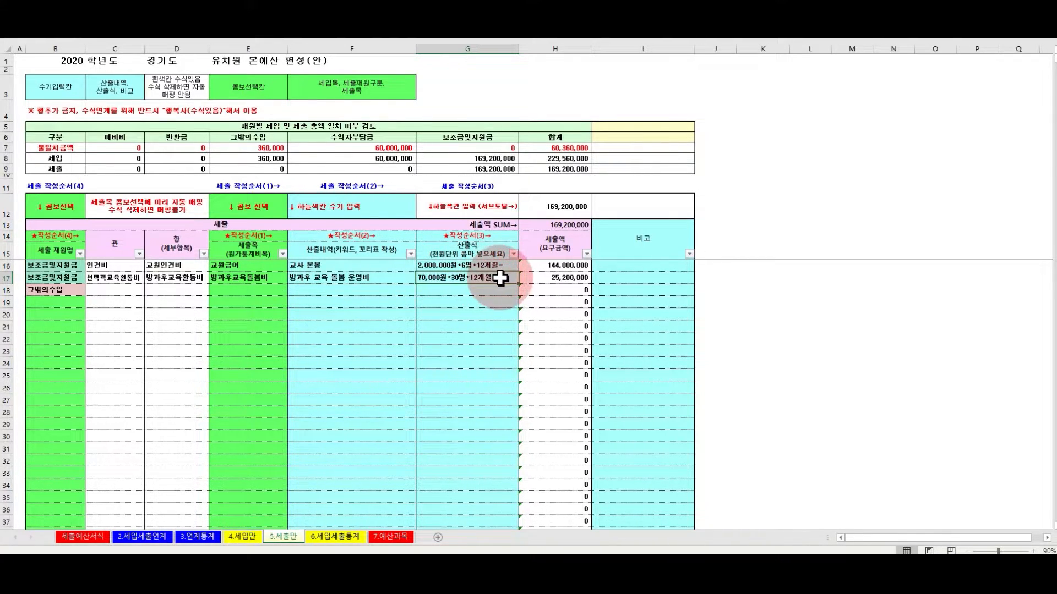
left_click(545, 280)
left_click(506, 278)
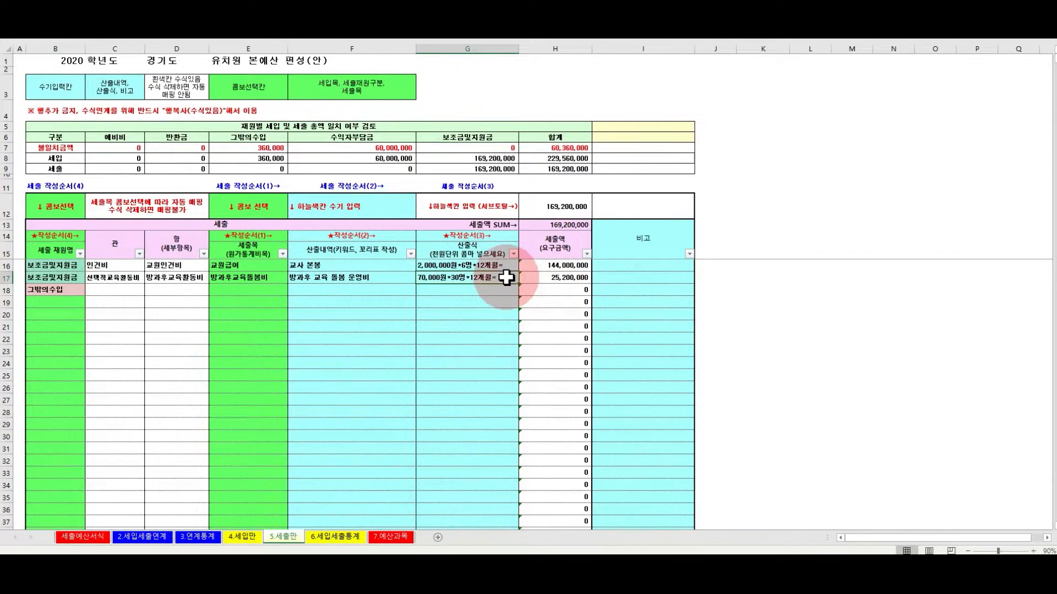
Step: Check row 17's 세출액 and compare the 세출 and 불일치금액 cells for 보조금및지원금 in the totals table
left_click(555, 279)
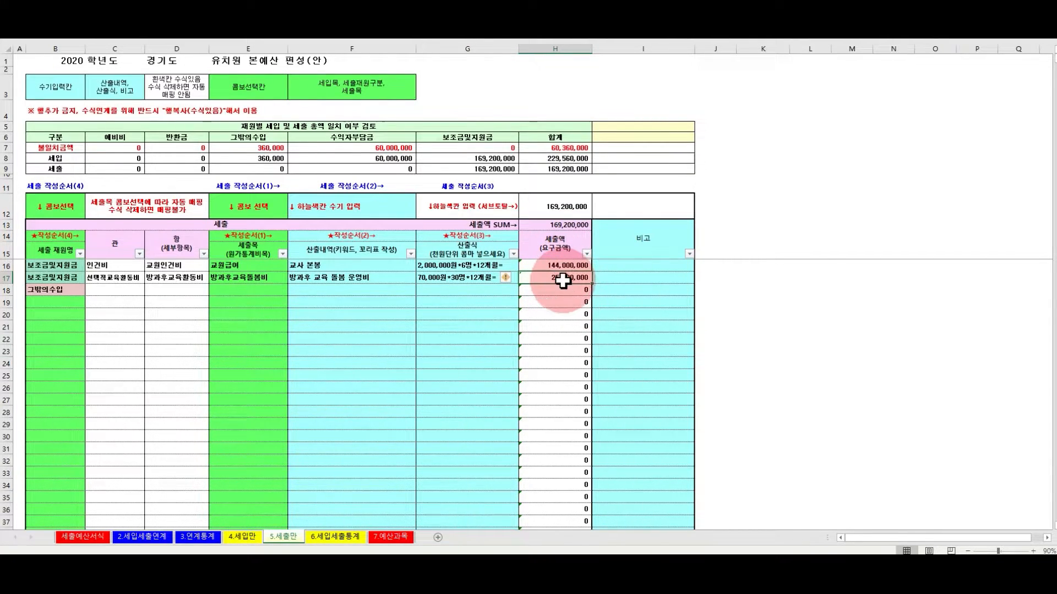
left_click(487, 170)
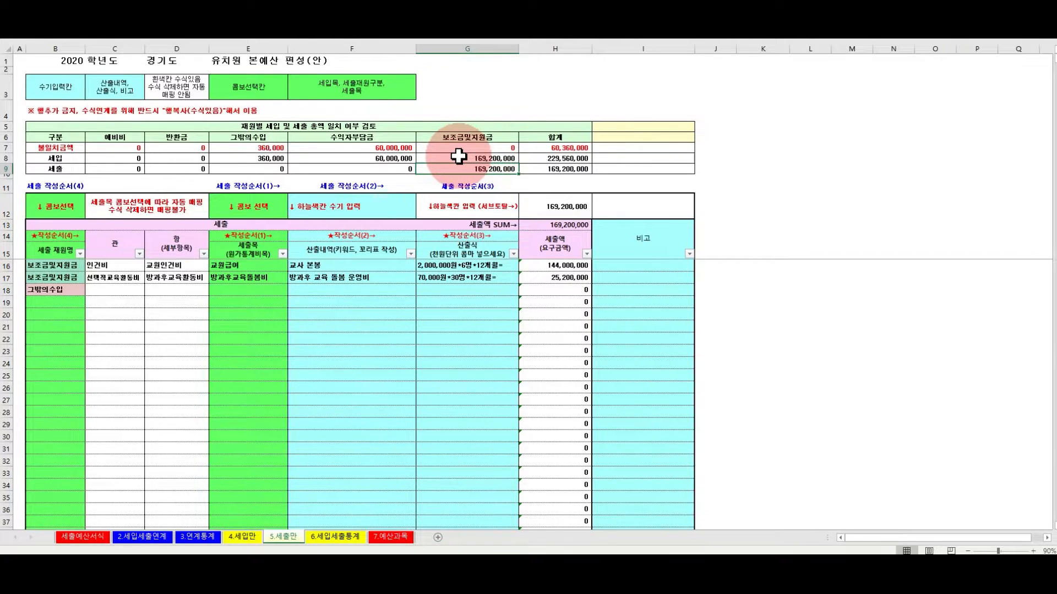
left_click(474, 137)
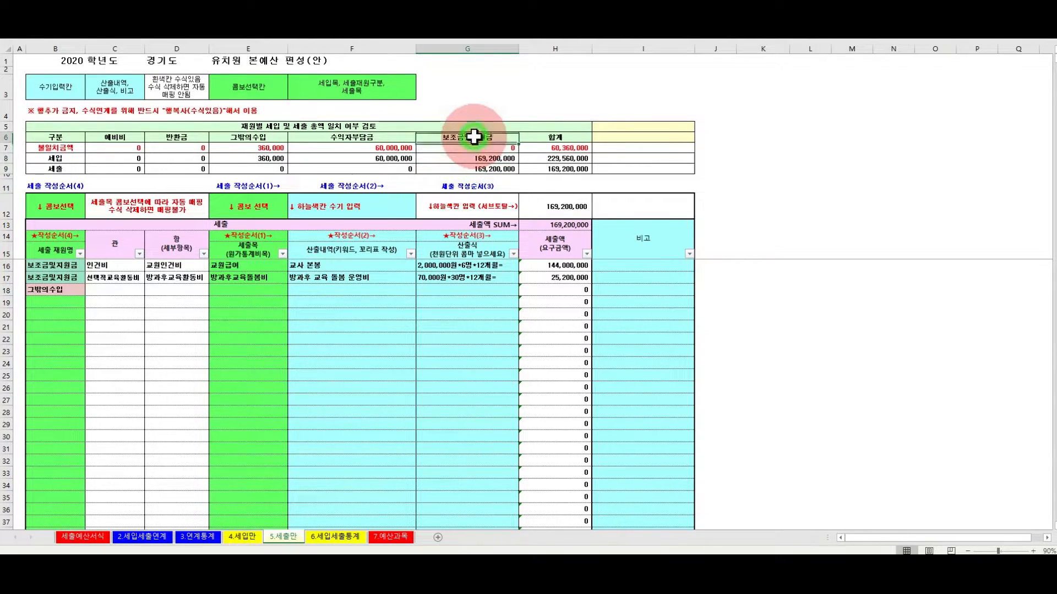
left_click(468, 169)
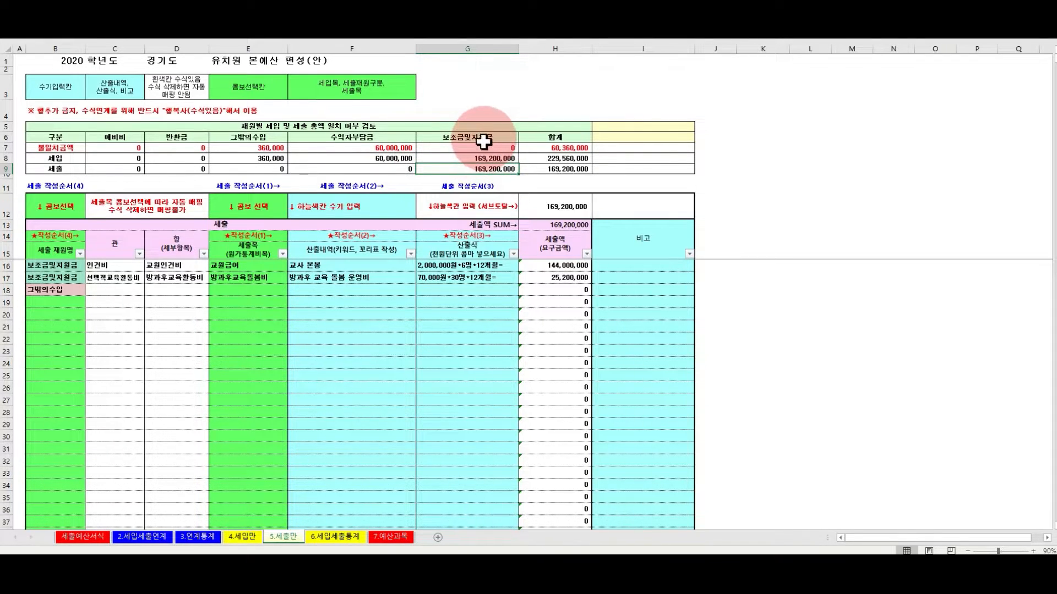
left_click(485, 147)
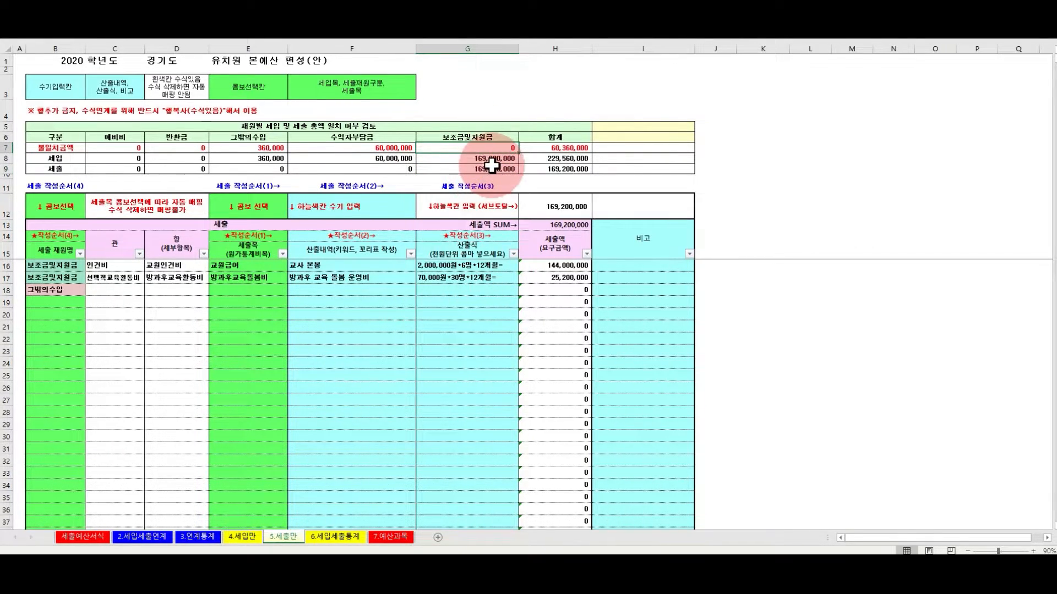
Step: Review the 세입 row label and the whole 불일치금액 row across all funding sources in the totals table
left_click(63, 159)
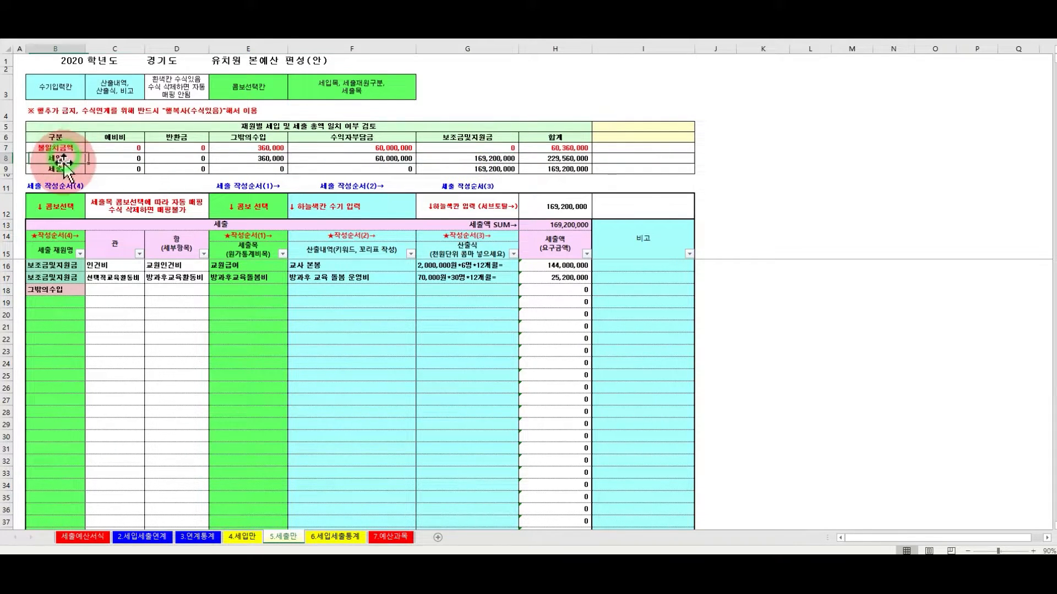
left_click_drag(58, 147, 201, 148)
left_click_drag(280, 147, 626, 148)
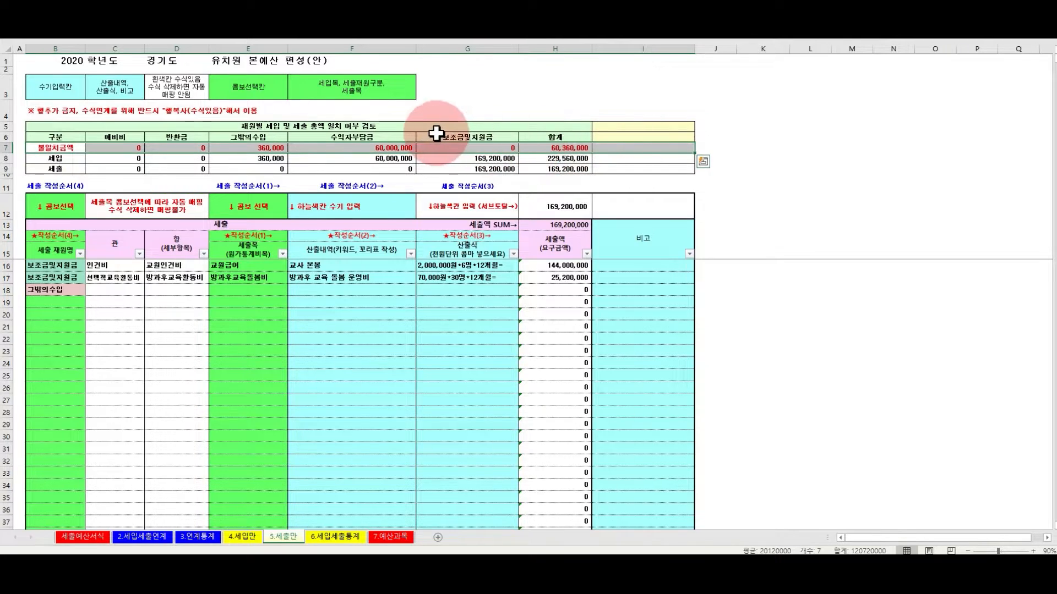
left_click(466, 135)
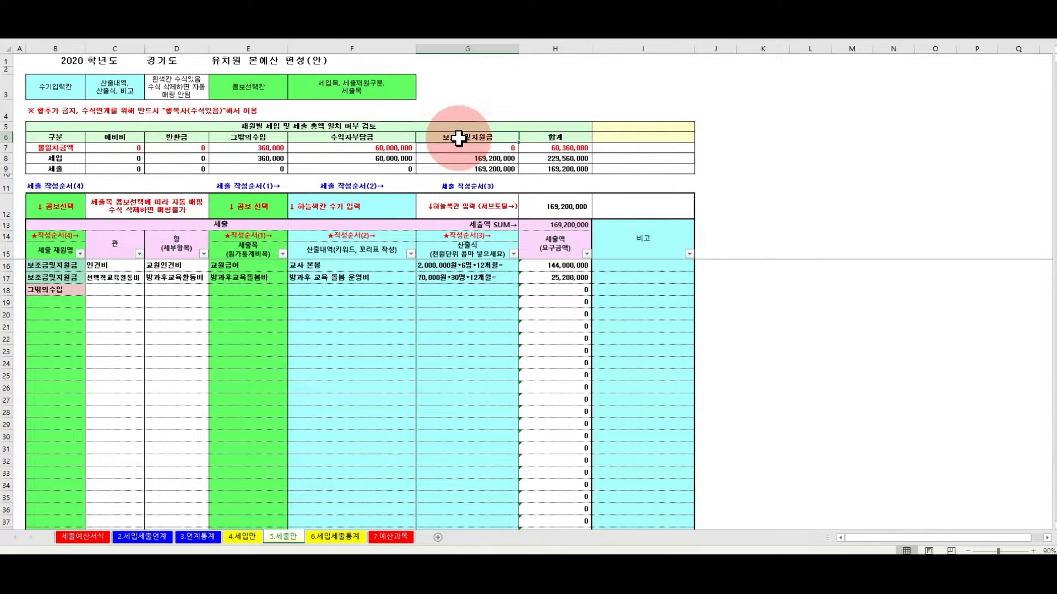
Step: Fill row 18 with the 세출목 수용비 and the 산출내역 공기청정기 임대 지원비(교, 명시)
left_click(264, 293)
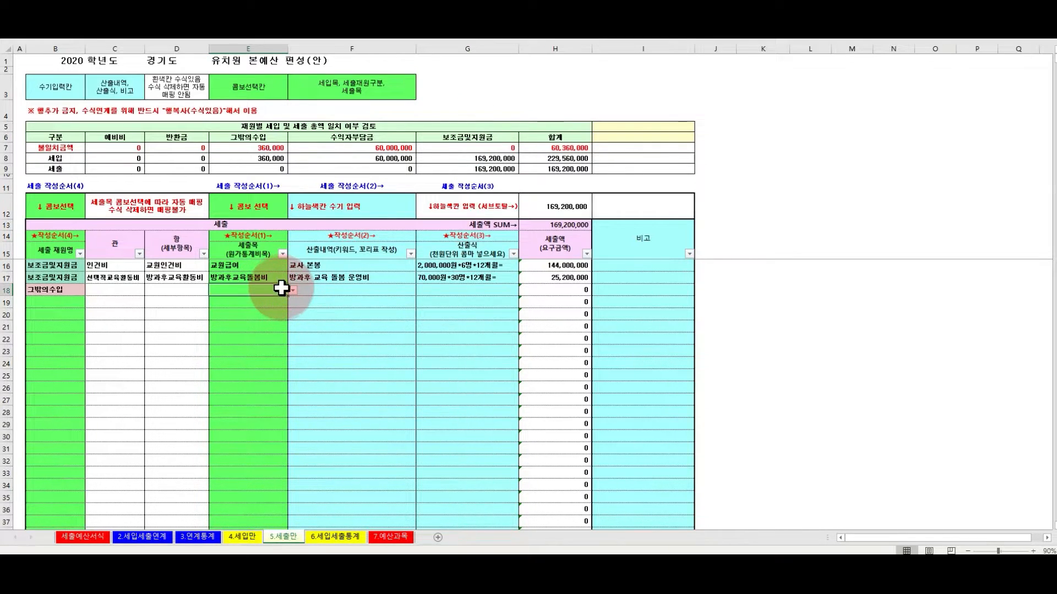
left_click(293, 290)
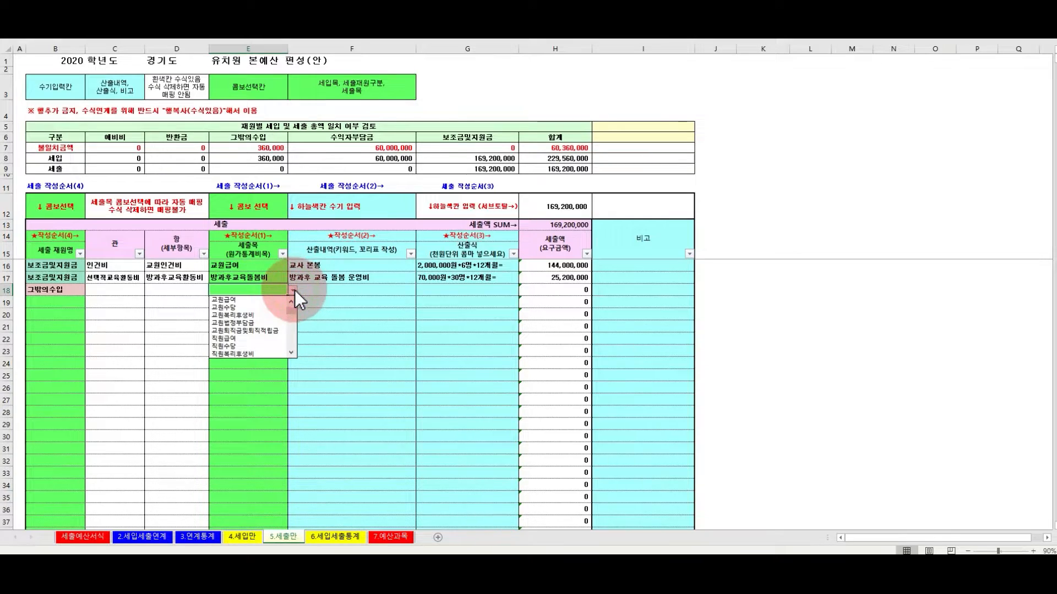
left_click_drag(290, 309, 291, 318)
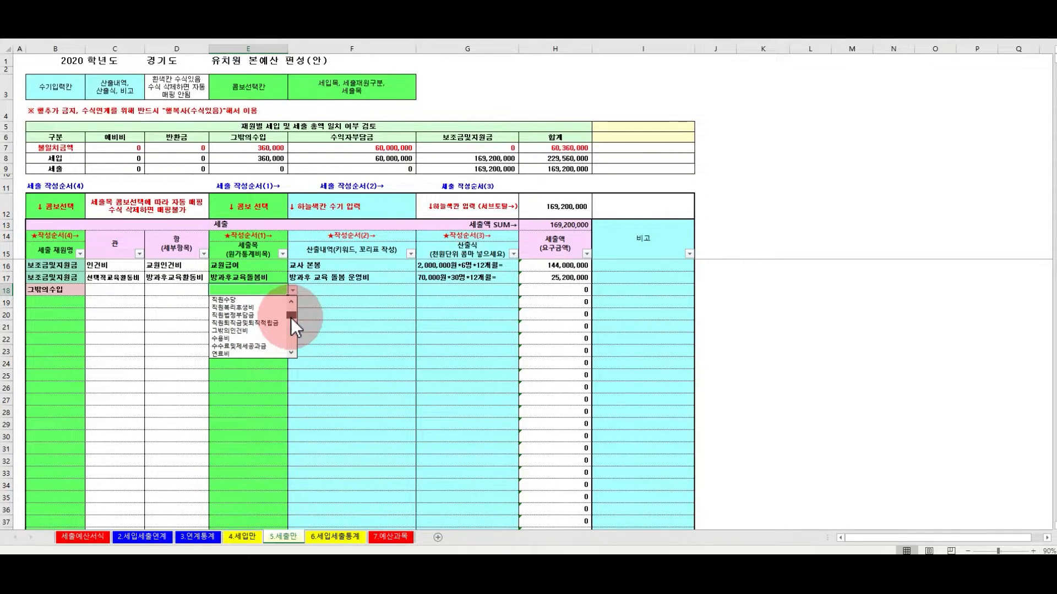
left_click(252, 339)
left_click(343, 289)
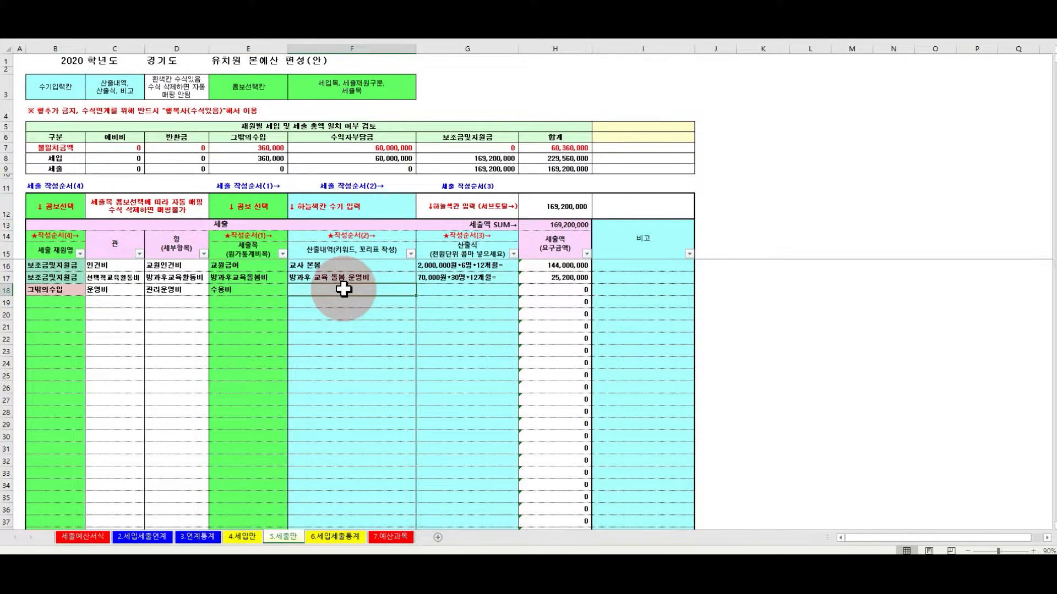
type("공ㄱ")
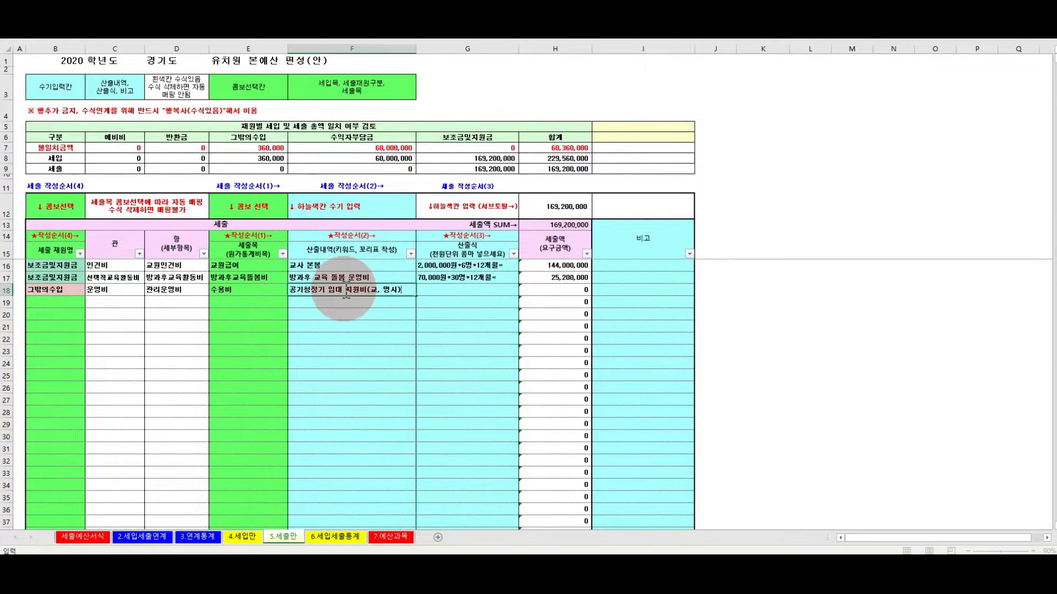
key("Tab")
left_click(346, 291)
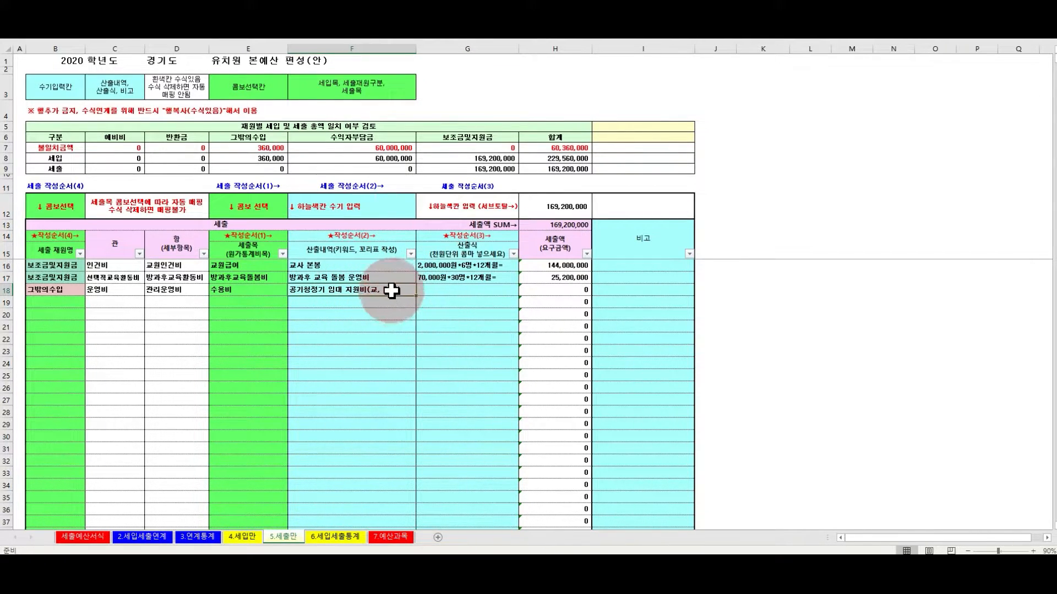
Step: Enter the 산출식 40,000원*3학급*3월= in row 18
left_click(436, 288)
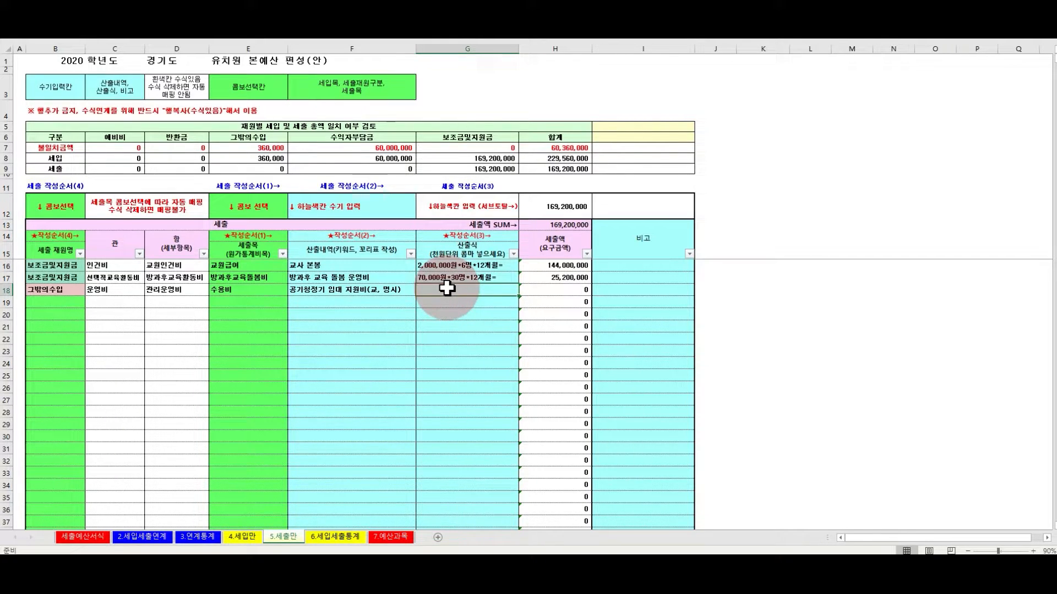
type("40,000원*3학급*3월=")
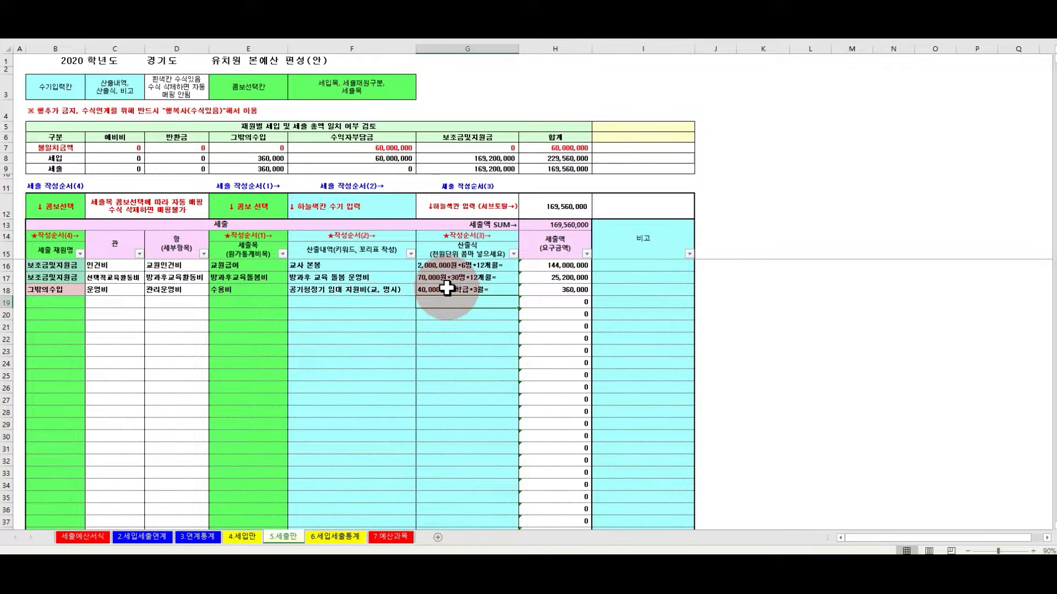
left_click(447, 287)
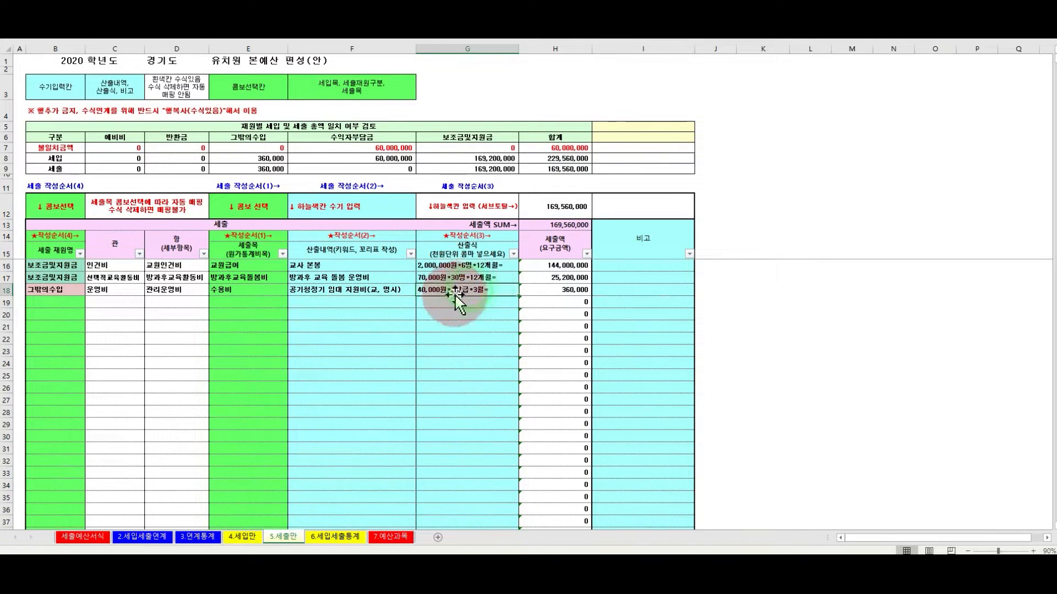
Step: Compare the 세출, 세입 and 불일치금액 cells for 그밖의수입 in the totals table
left_click(245, 147)
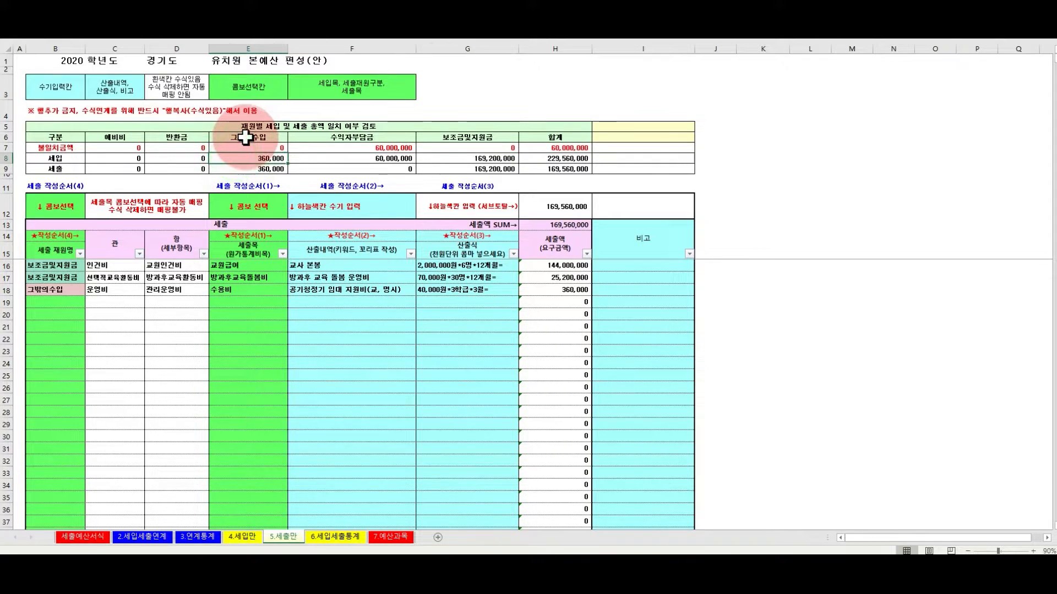
left_click(234, 167)
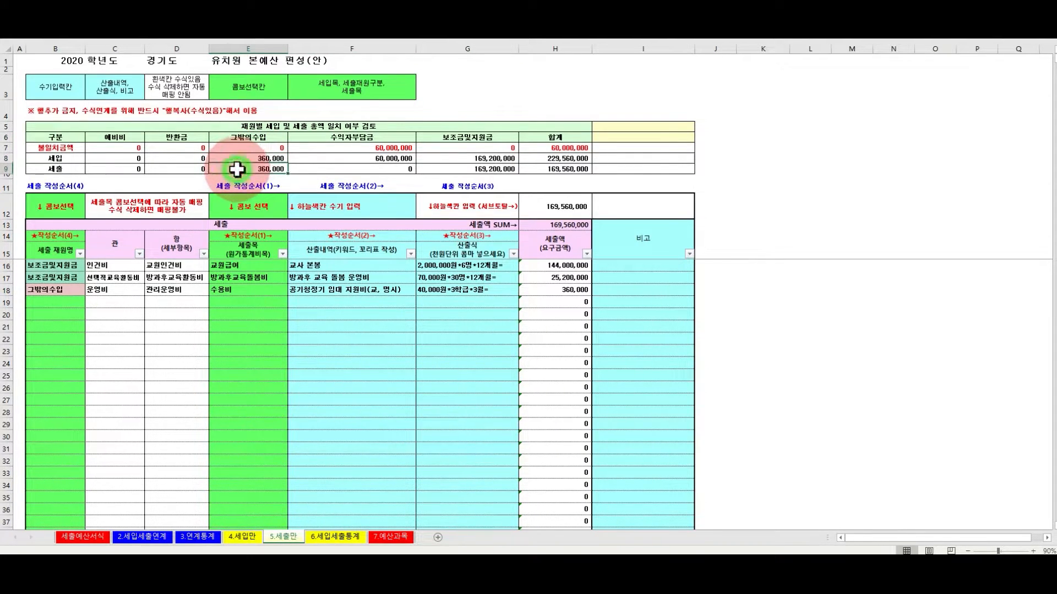
left_click(240, 159)
left_click(244, 148)
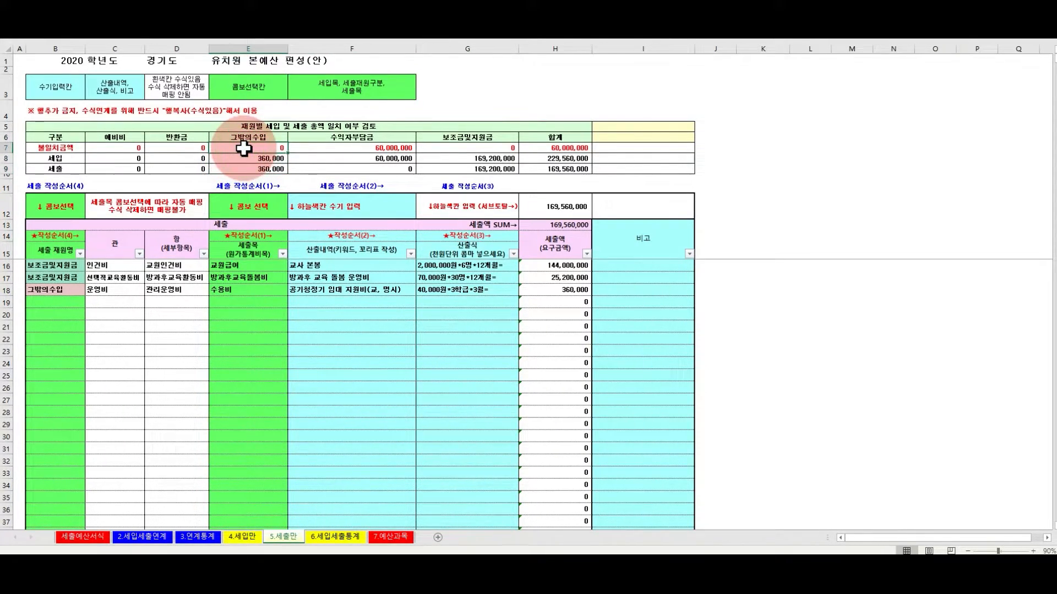
left_click(639, 242)
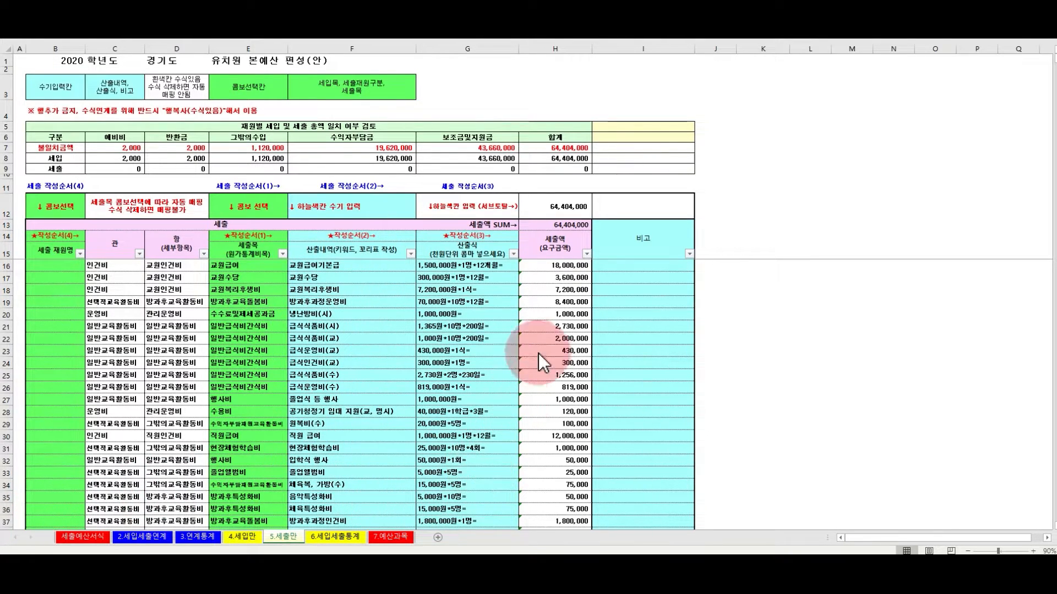
Step: Examine the 세출 table on 6.세입세출통계, especially the (파) 목별 합계 column and its 합계 cell before funding sources are assigned
left_click(337, 536)
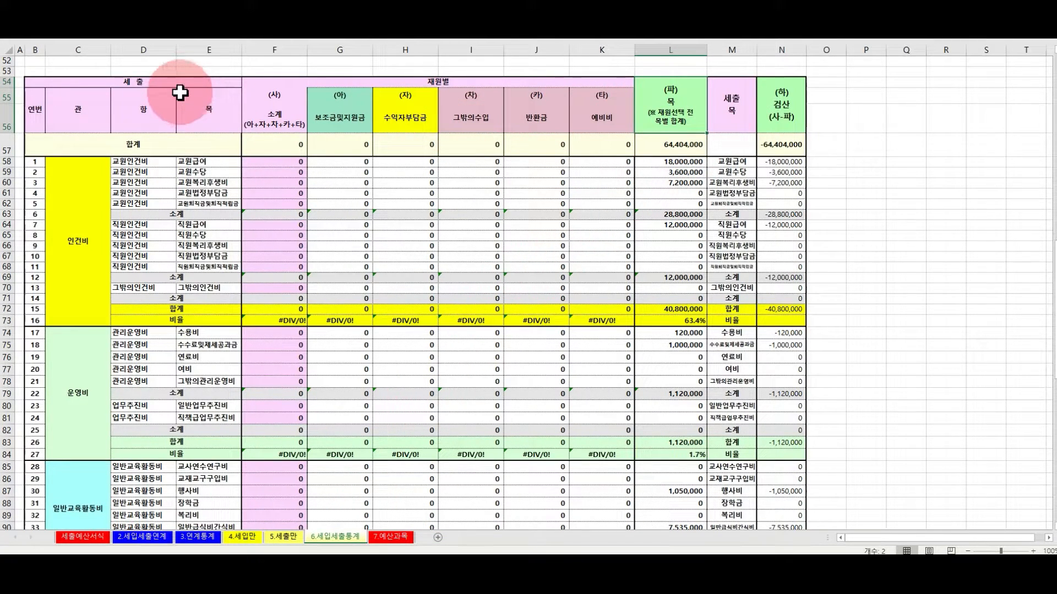
left_click(213, 83)
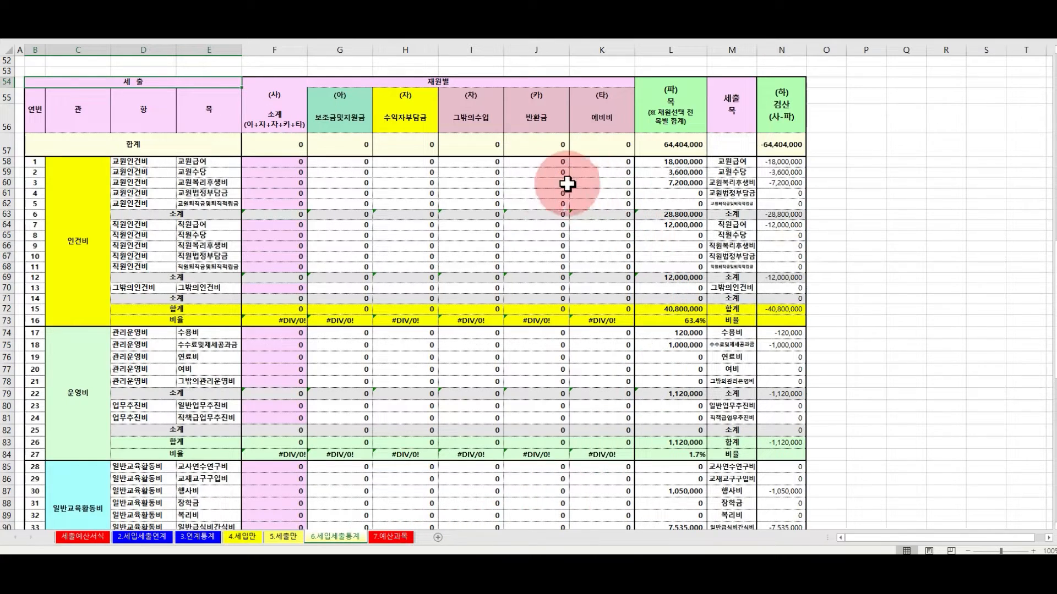
left_click(686, 48)
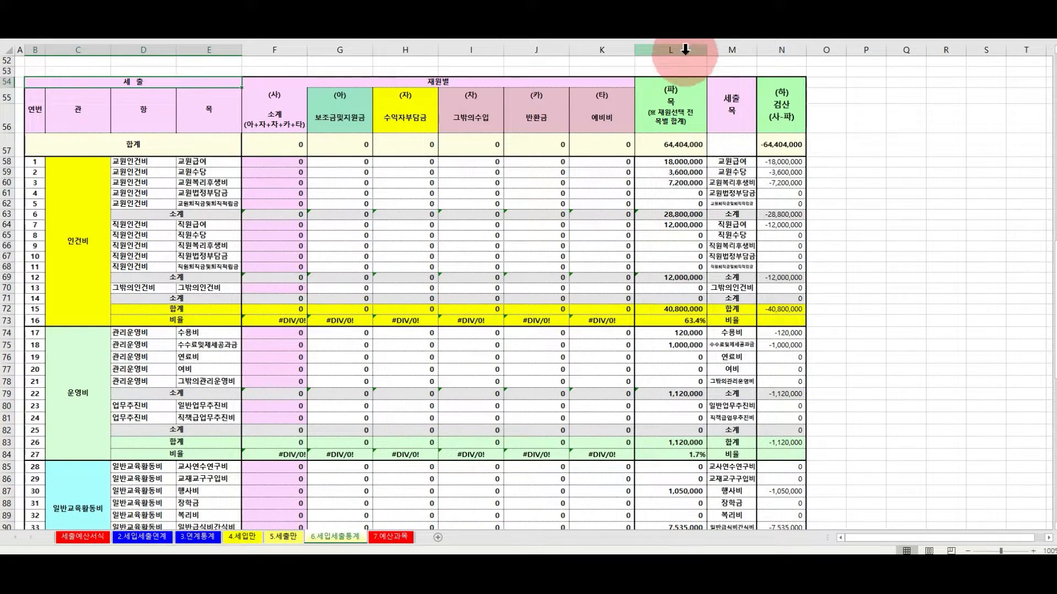
left_click(672, 101)
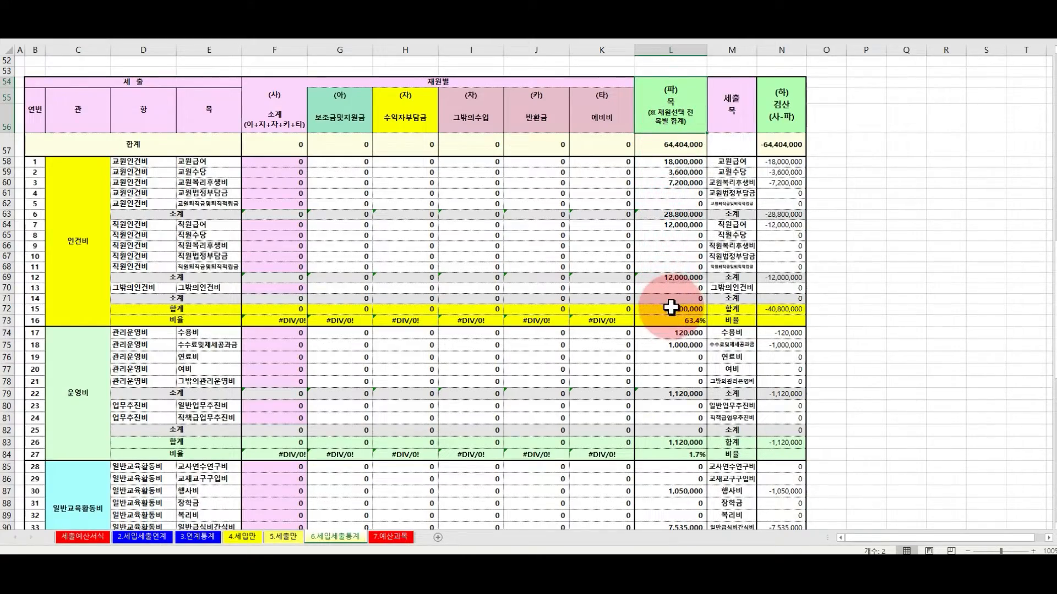
scroll(670, 308, "down", 9)
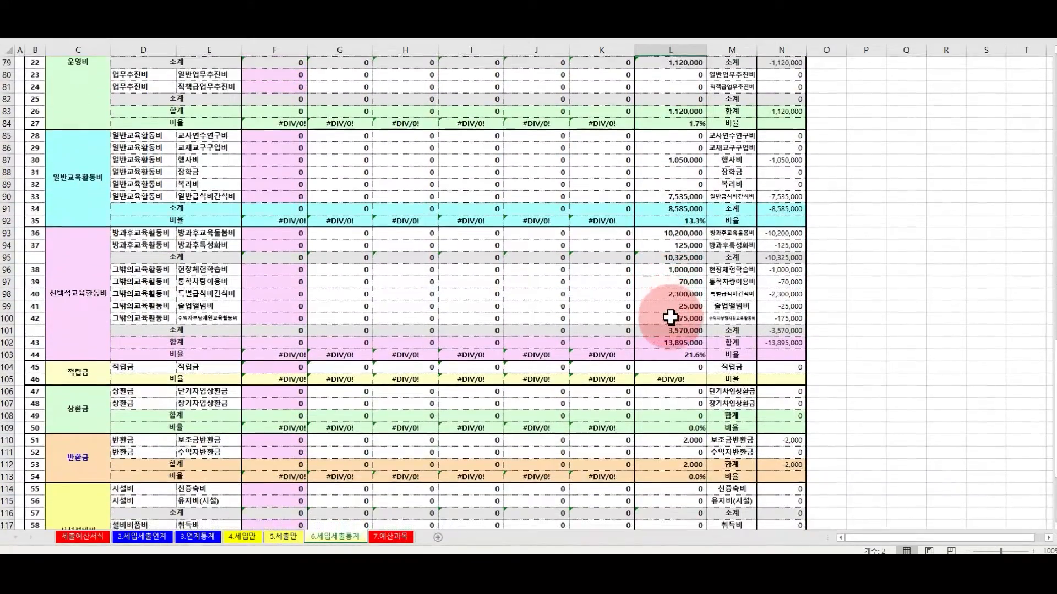
scroll(670, 314, "down", 5)
scroll(671, 309, "up", 15)
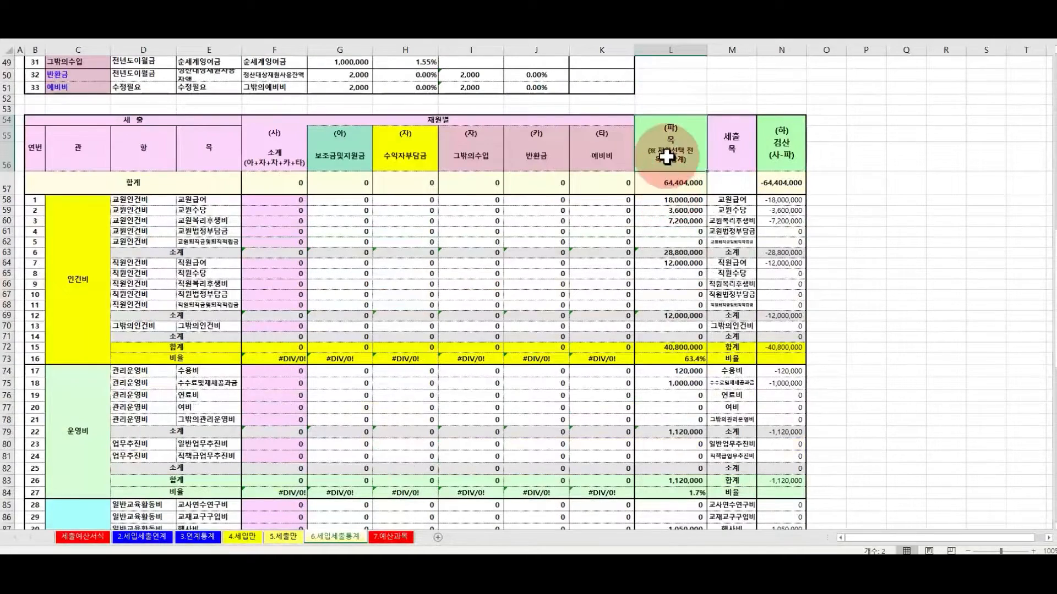
left_click(667, 179)
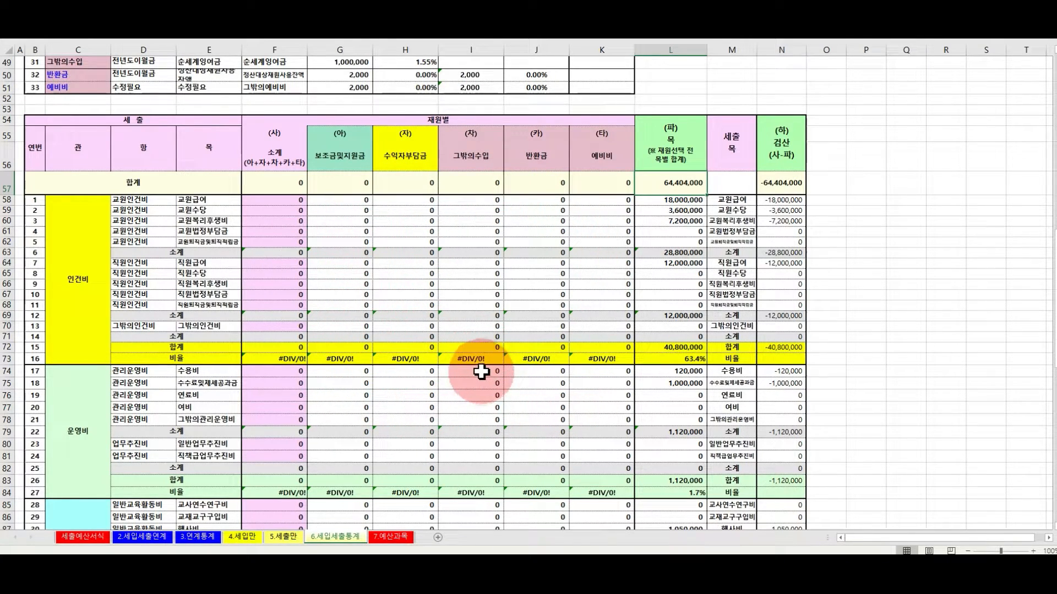
Step: Paste the copied funding sources into the 세출 재원명 column on 5.세출만 from row 16 down
left_click(284, 539)
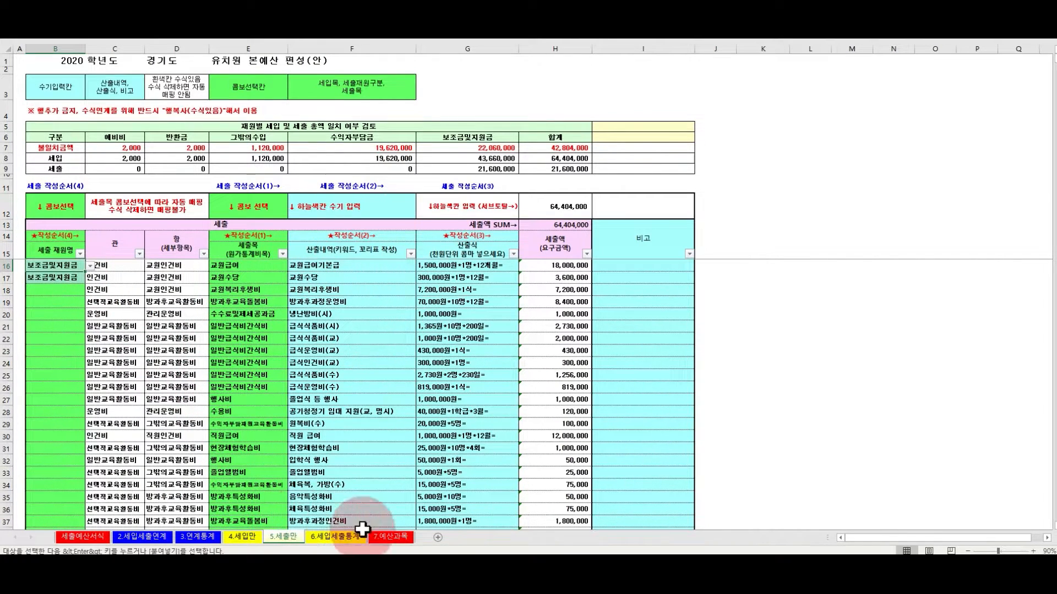
left_click(54, 263)
key("ctrl+v")
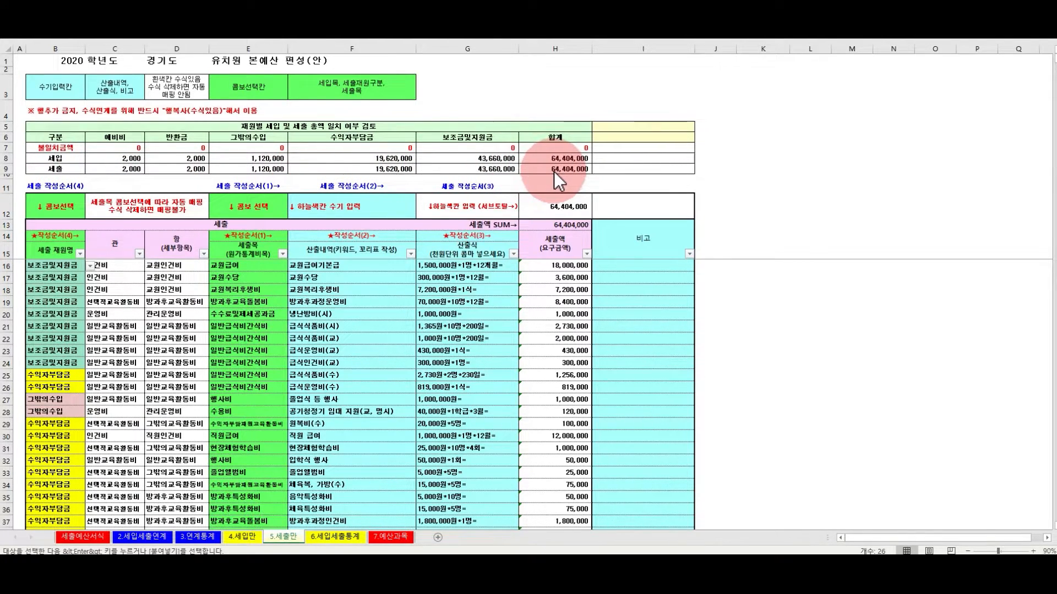
Step: Review the 세출 statistics by funding source on 6.세입세출통계 down to the 비율합산(검토) row, and return to 5.세출만
left_click(343, 537)
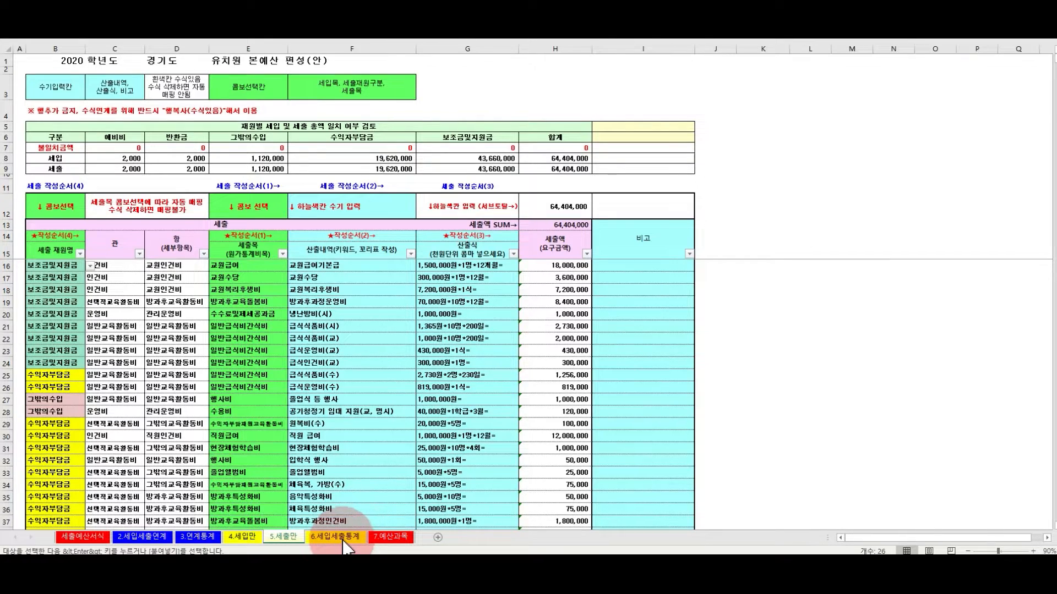
key("ctrl+v")
left_click(344, 538)
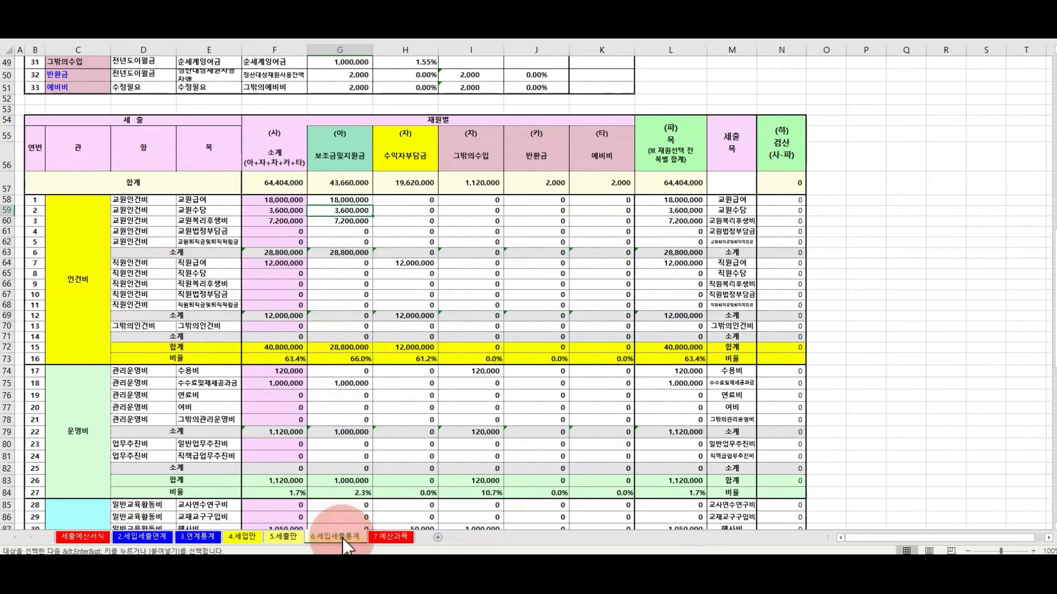
left_click(413, 157)
left_click(473, 162)
left_click(543, 159)
left_click(601, 157)
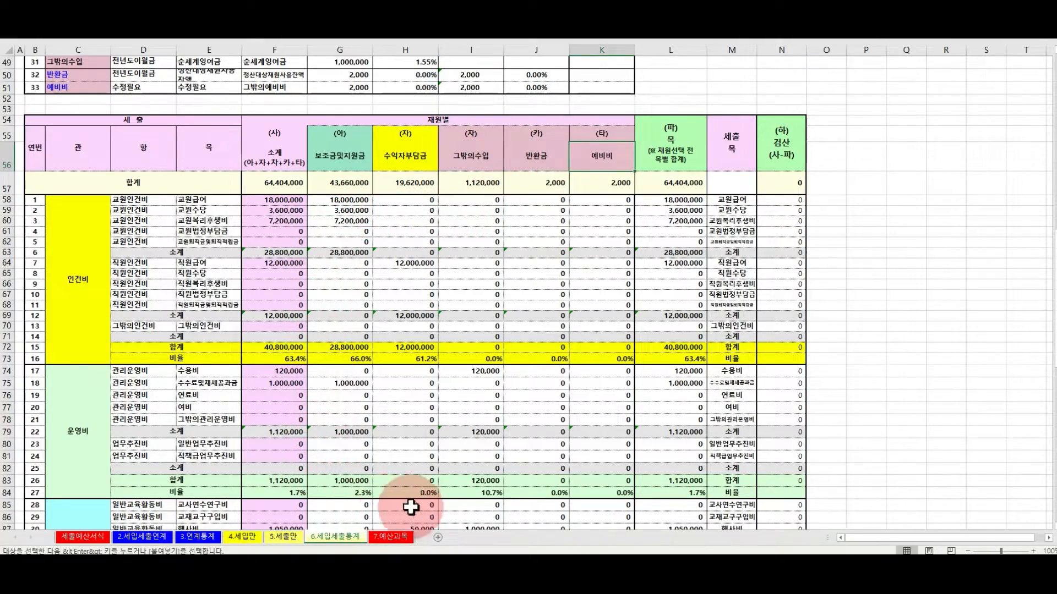
scroll(497, 383, "down", 3)
scroll(497, 384, "down", 14)
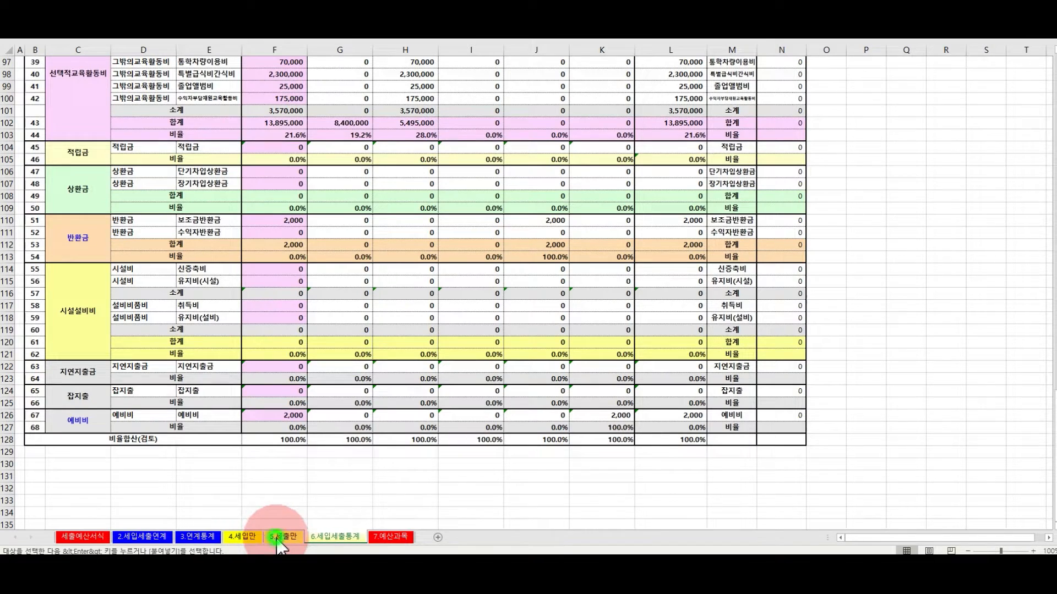
left_click(280, 538)
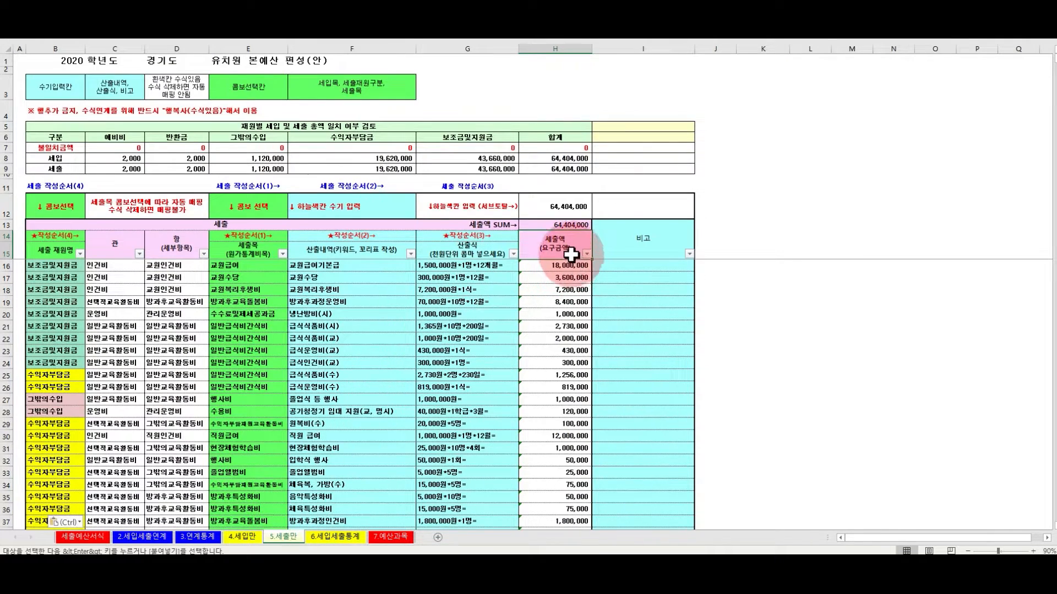
Step: Examine the 산출식 and 세출액 headings, the 세출액 SUM cell and the subtotal cell above it on 5.세출만
left_click(501, 236)
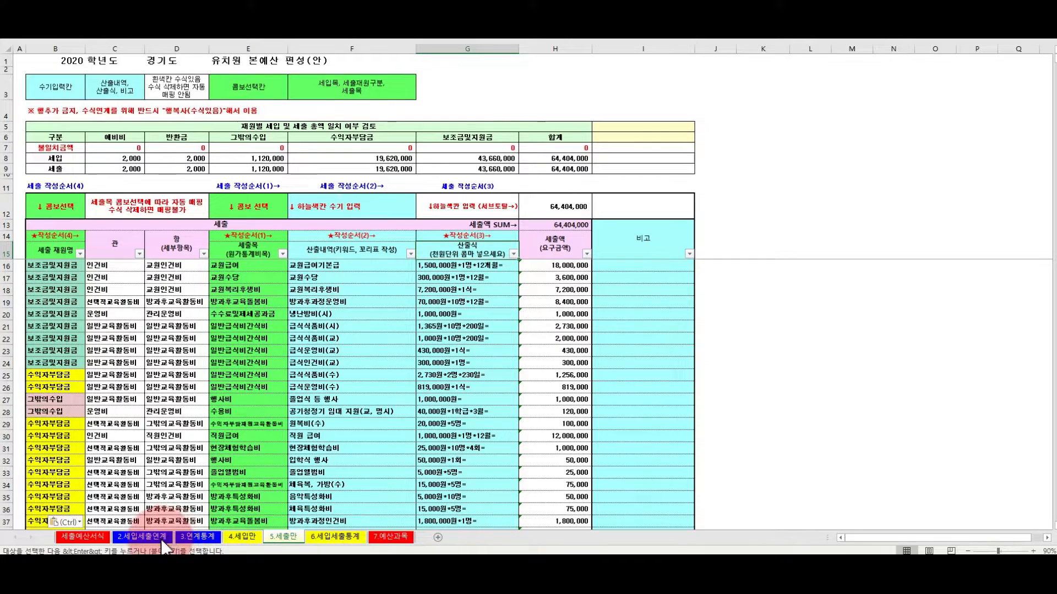
left_click(564, 246)
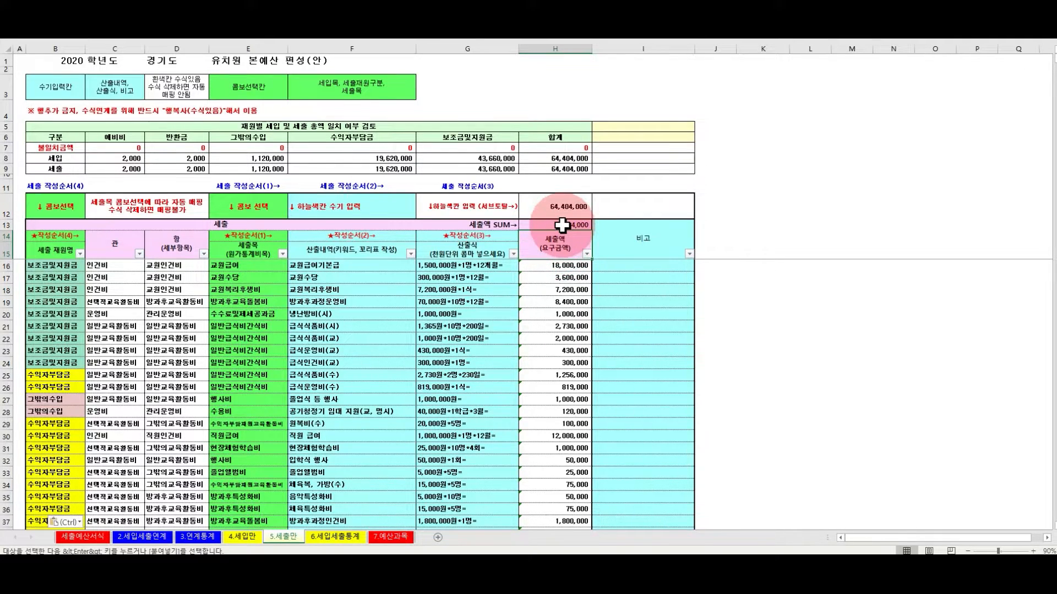
left_click(476, 225)
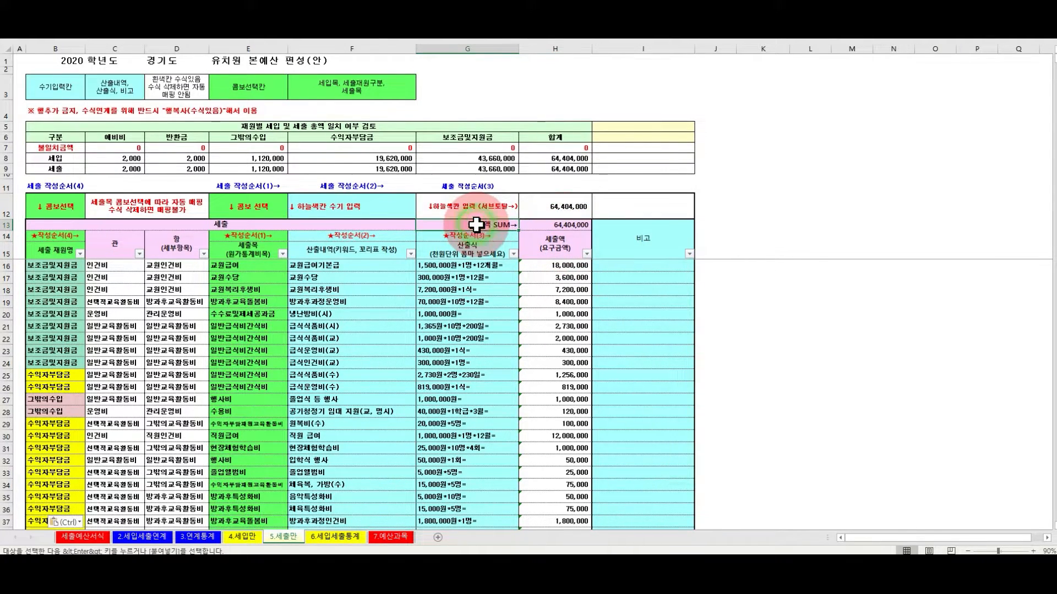
left_click(545, 223)
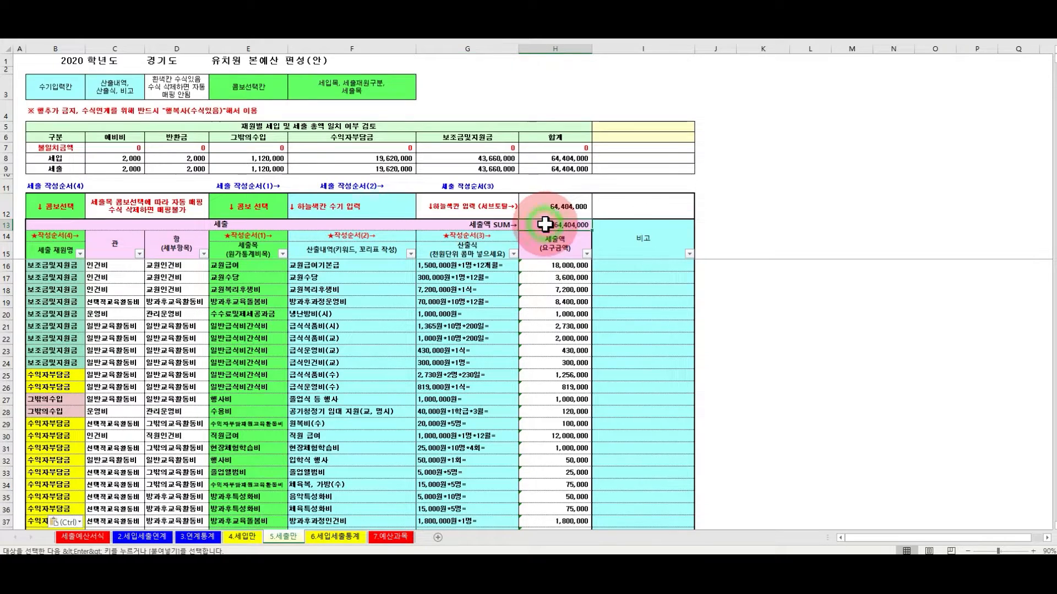
left_click(552, 206)
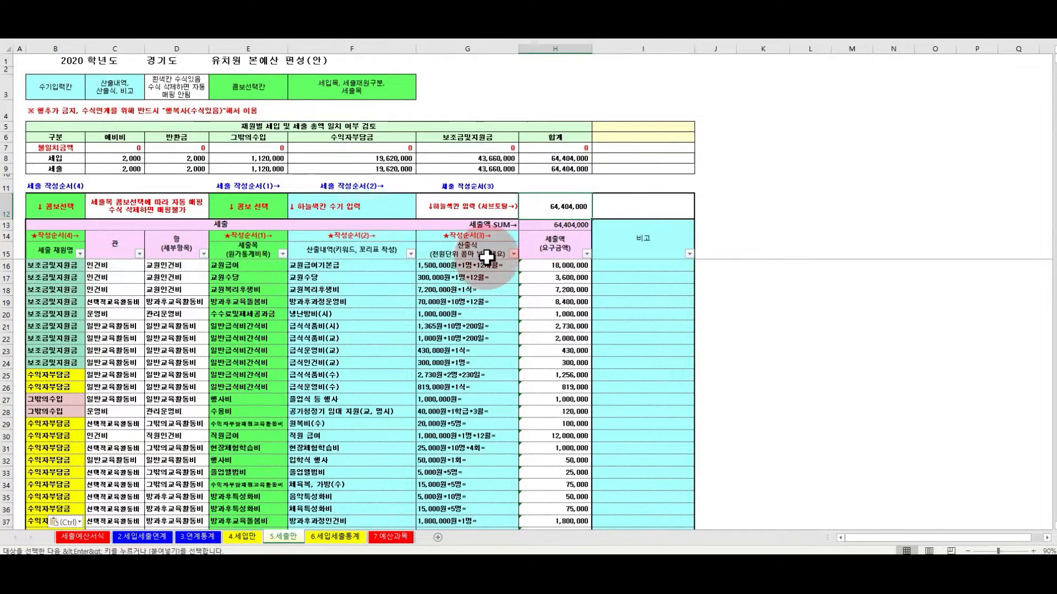
Step: Filter the 세출 재원명 column to show only the 보조금및지원금 rows
left_click(80, 254)
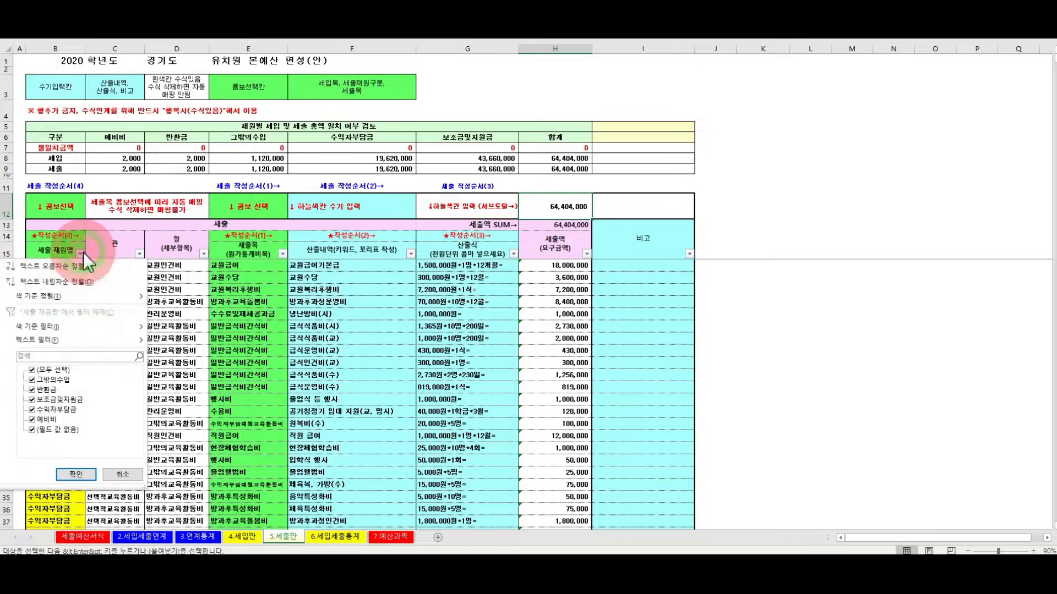
left_click(32, 370)
left_click(31, 400)
left_click(82, 474)
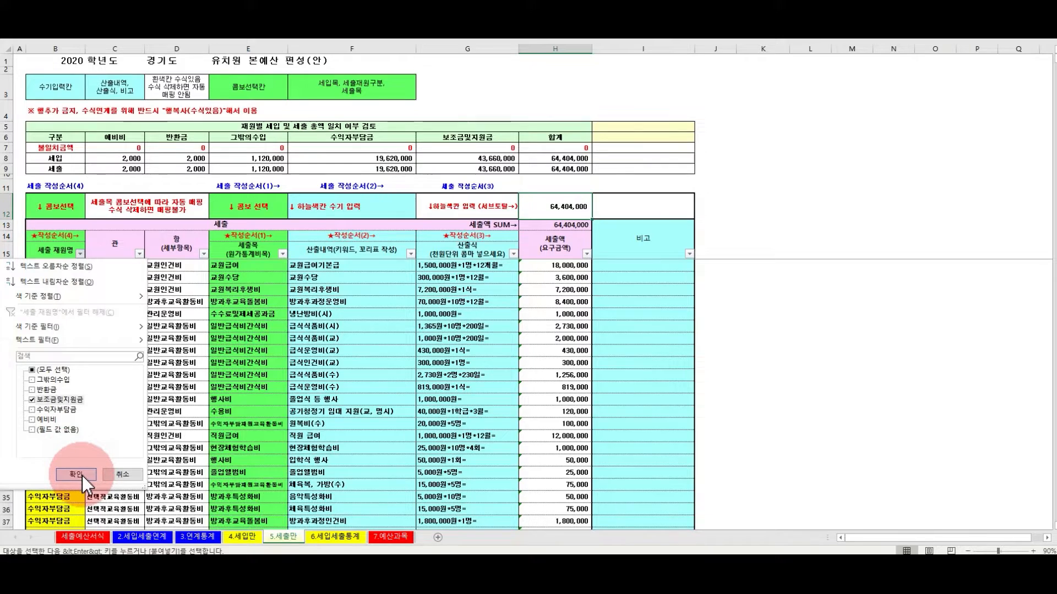
Step: Compare the 세출액 SUM and the filtered subtotal with the 보조금및지원금 세출 amount in the totals table
left_click(507, 225)
left_click(551, 226)
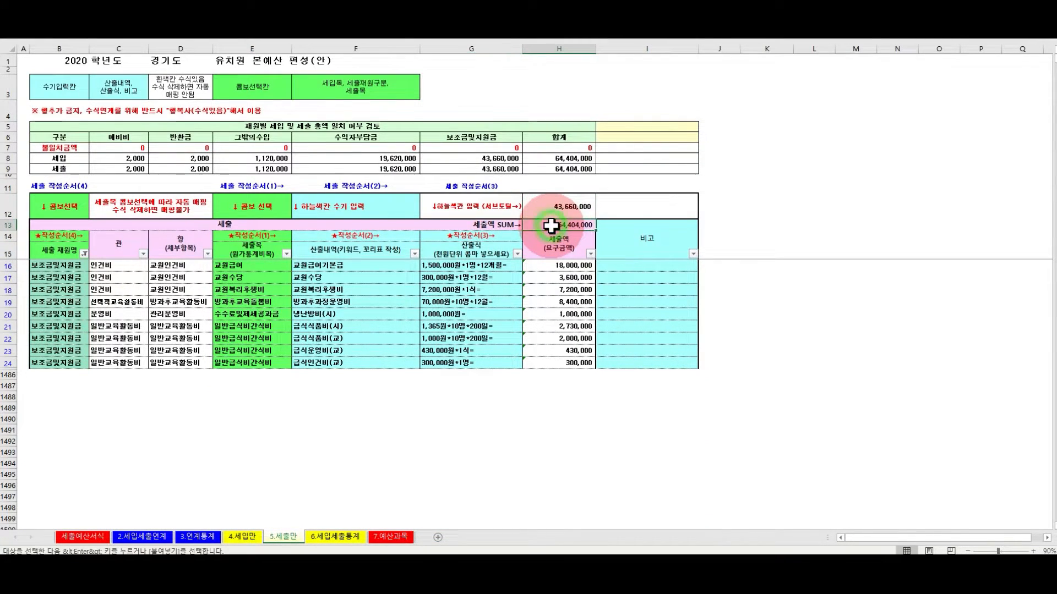
left_click(504, 208)
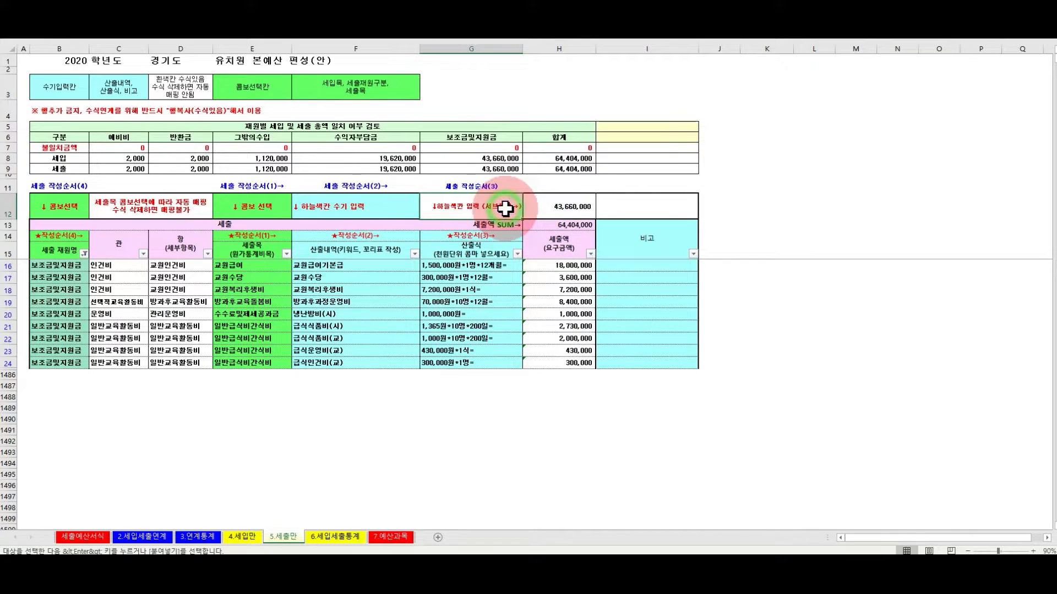
left_click(580, 207)
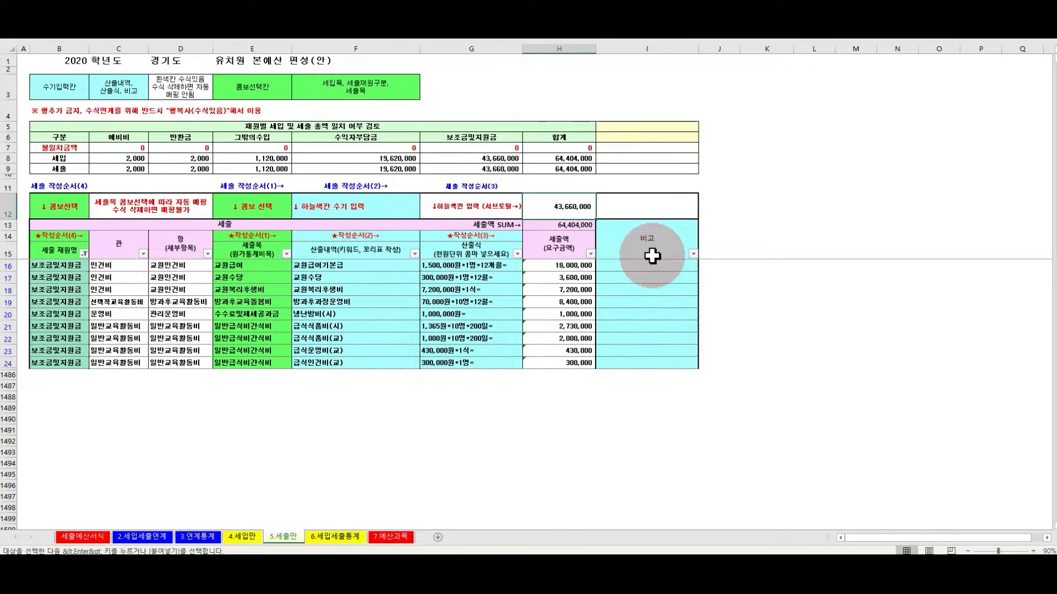
left_click(502, 139)
left_click(501, 169)
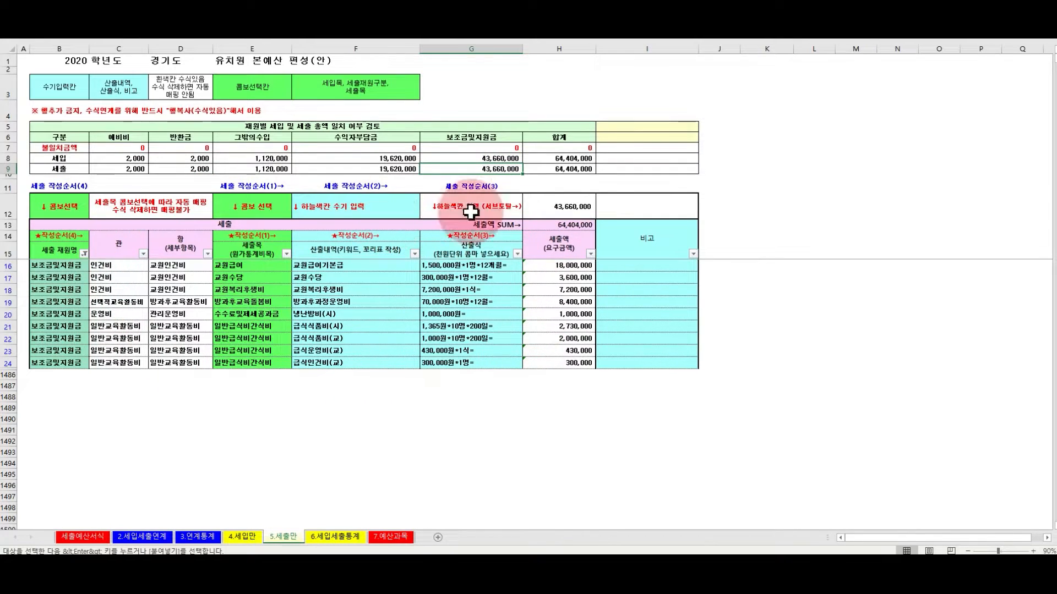
left_click(577, 208)
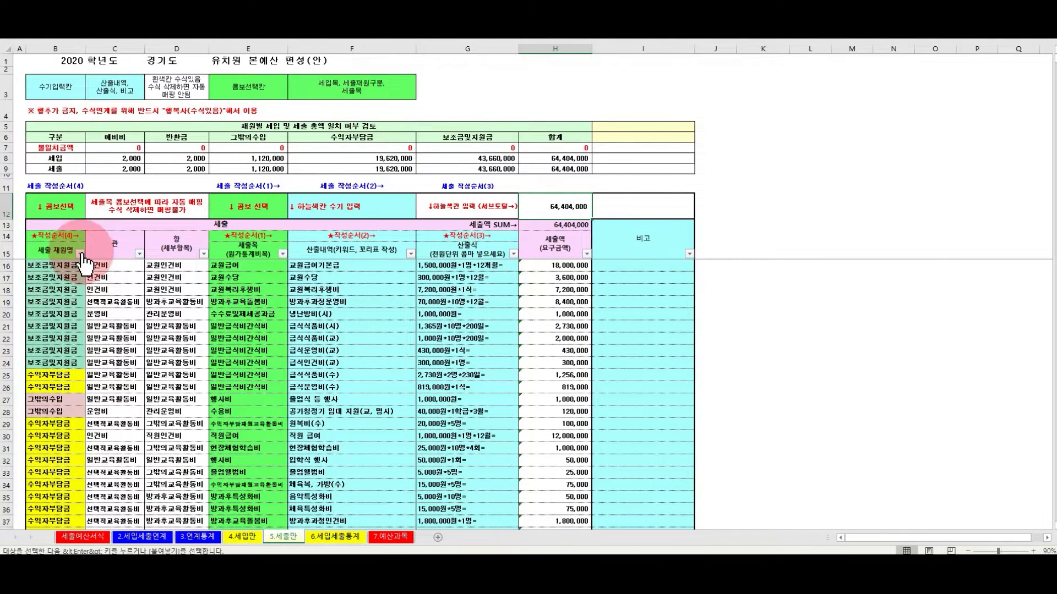
Step: Look through the filter lists of the 세출 재원명, 관, 항, 세출목 and 산출내역 columns, and return to the subtotal cell
left_click(81, 253)
left_click(141, 253)
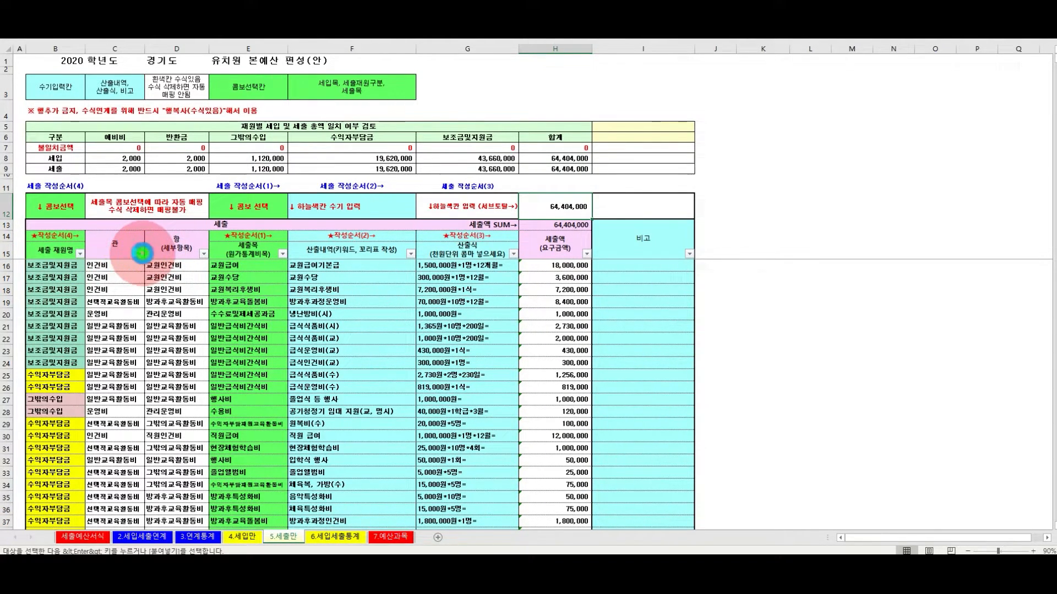
left_click(203, 254)
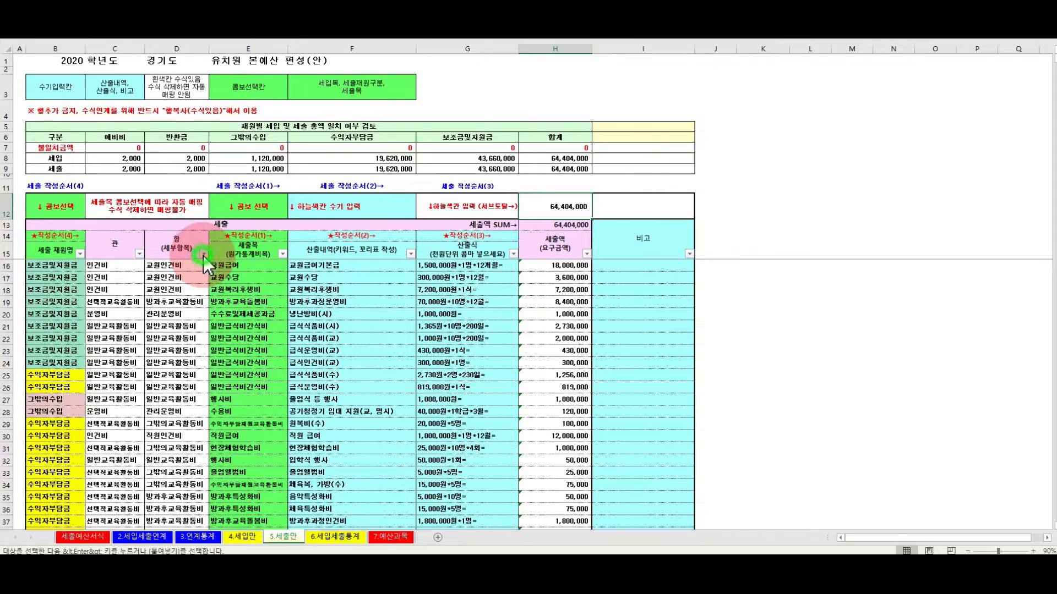
left_click(282, 254)
left_click(412, 255)
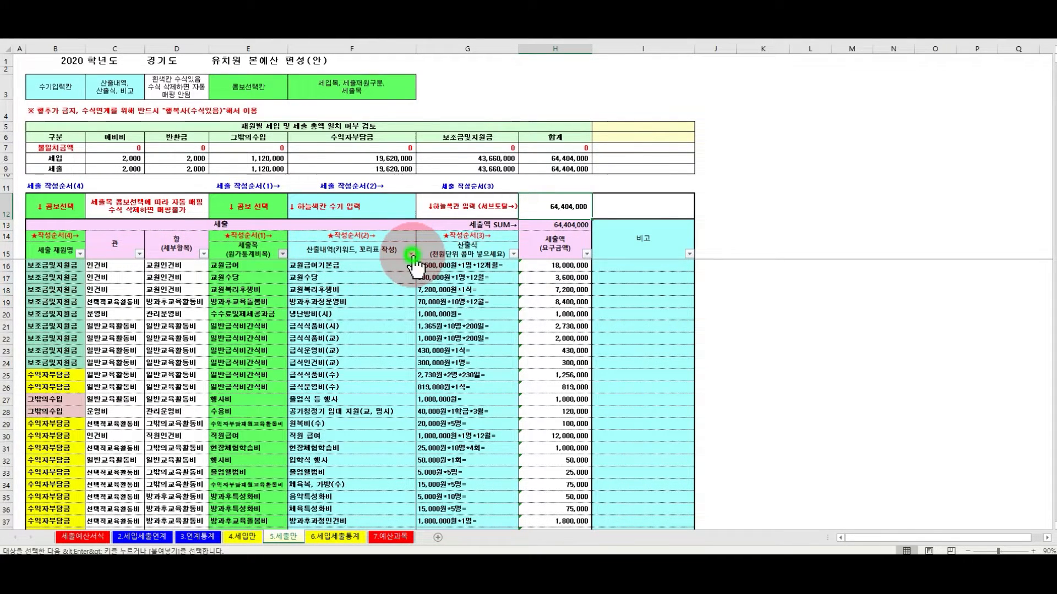
left_click(139, 254)
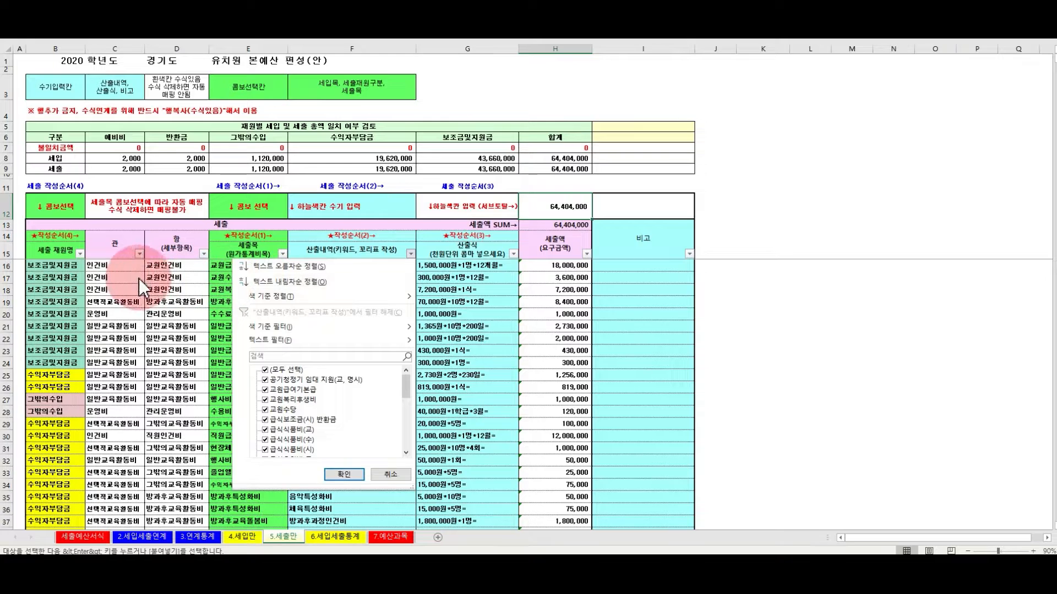
left_click(81, 255)
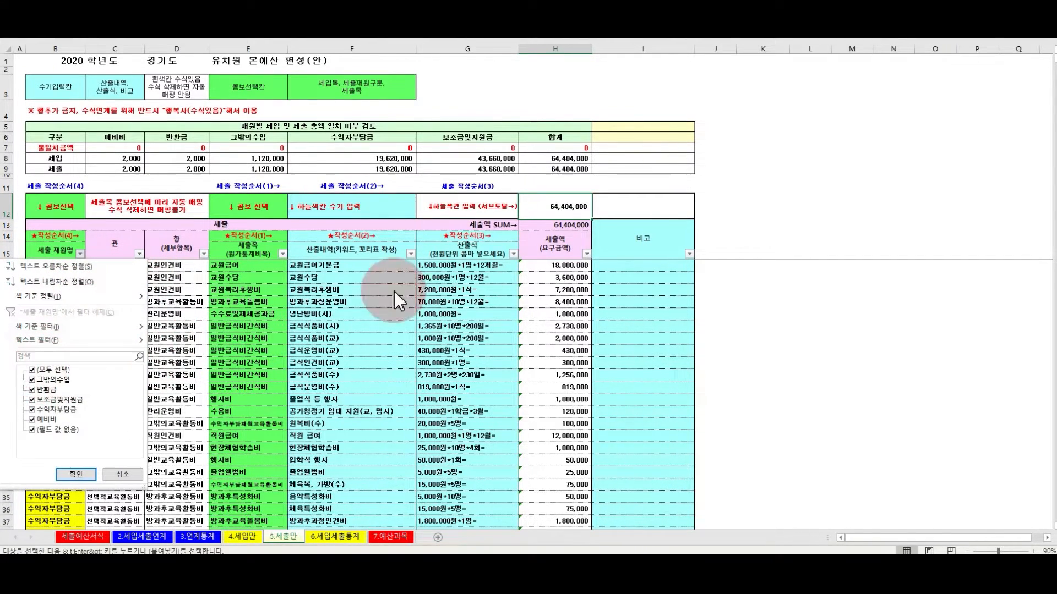
left_click(558, 208)
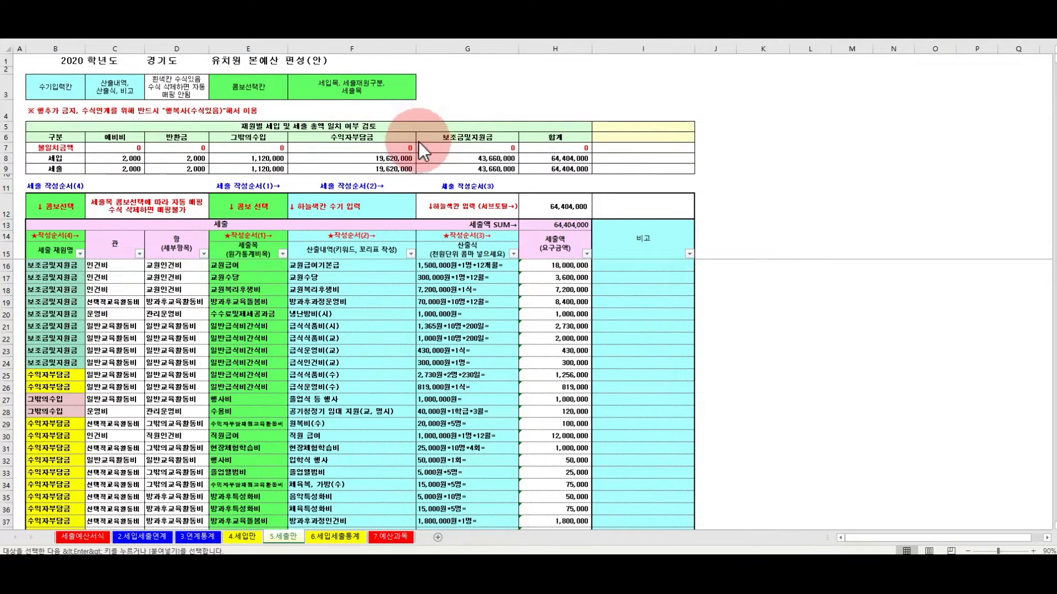
Step: Go to 6.세입세출통계 and review the funding source headings of the 재원별 세입 및 세출 총액 일치 여부 검토 table
key("ctrl+Page_Down")
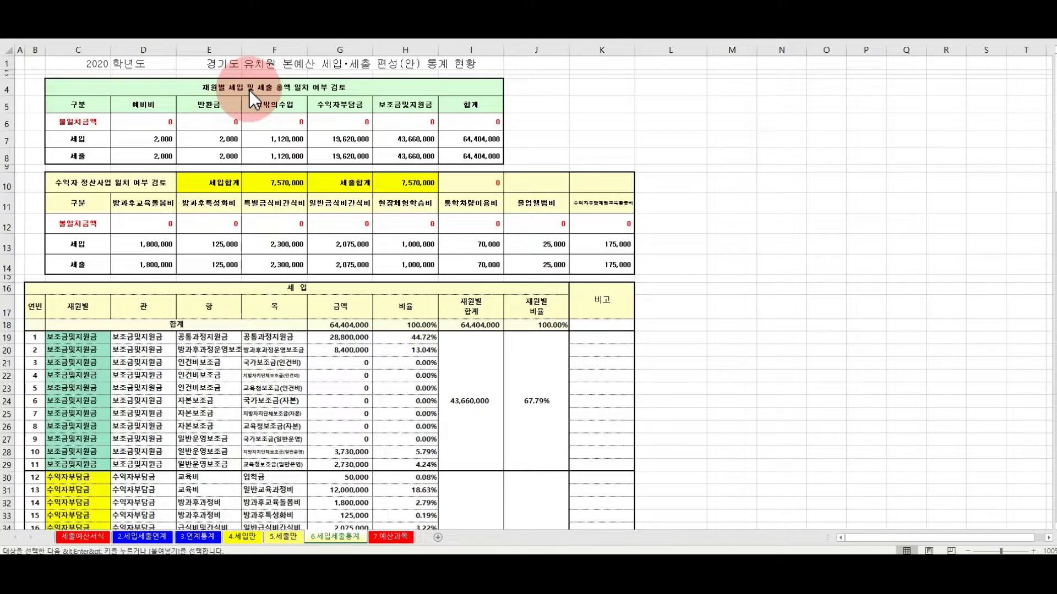
left_click(400, 104)
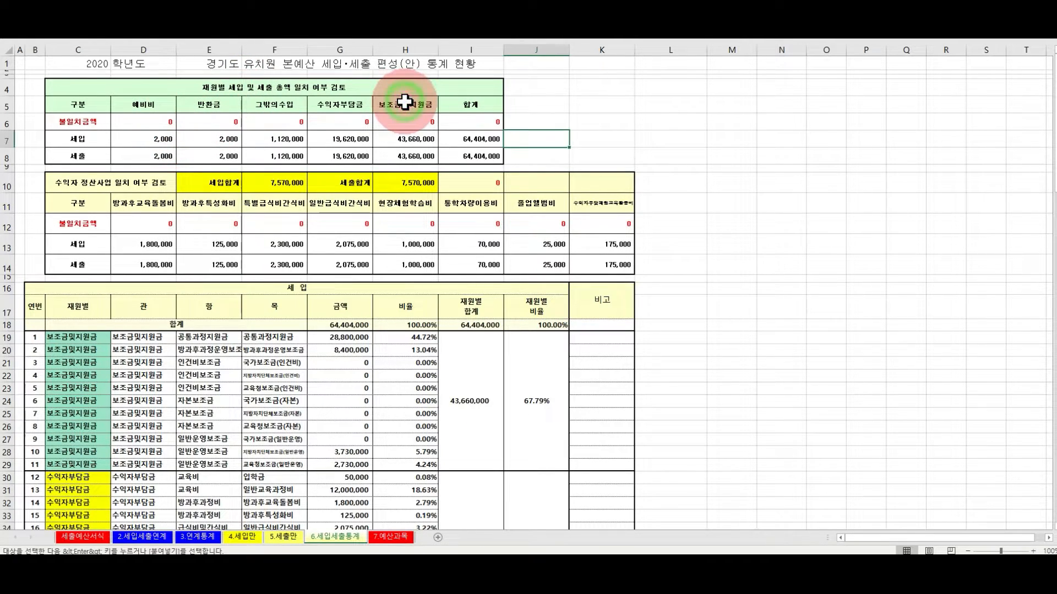
left_click(343, 105)
left_click(281, 104)
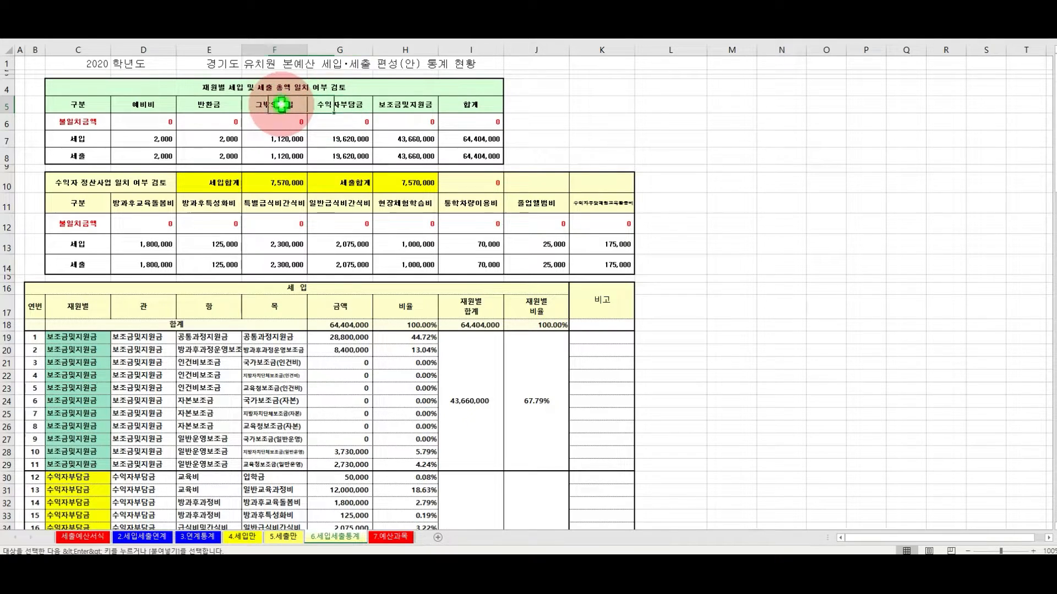
left_click(208, 104)
left_click(140, 106)
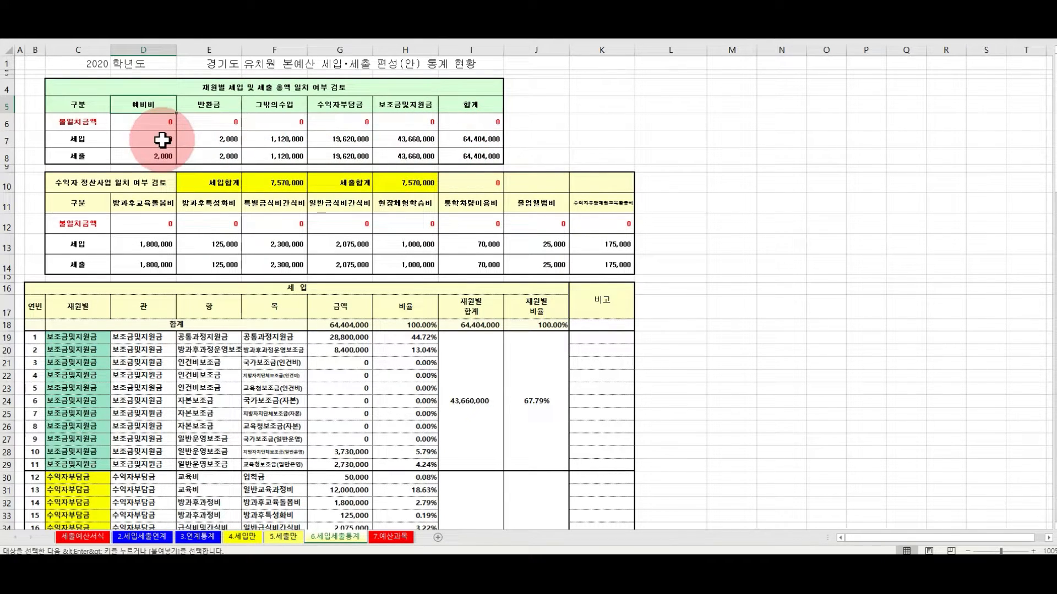
Step: Check the 불일치금액 cells from 반환금 through 합계 in the totals table by funding source
left_click(198, 121)
left_click(288, 121)
left_click(350, 121)
left_click(405, 121)
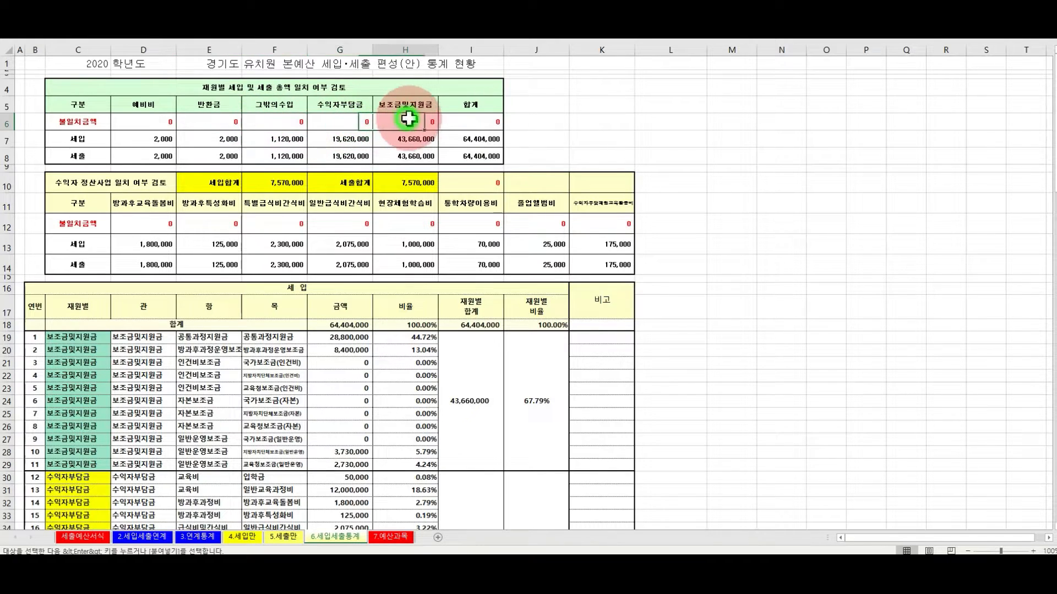
left_click(471, 121)
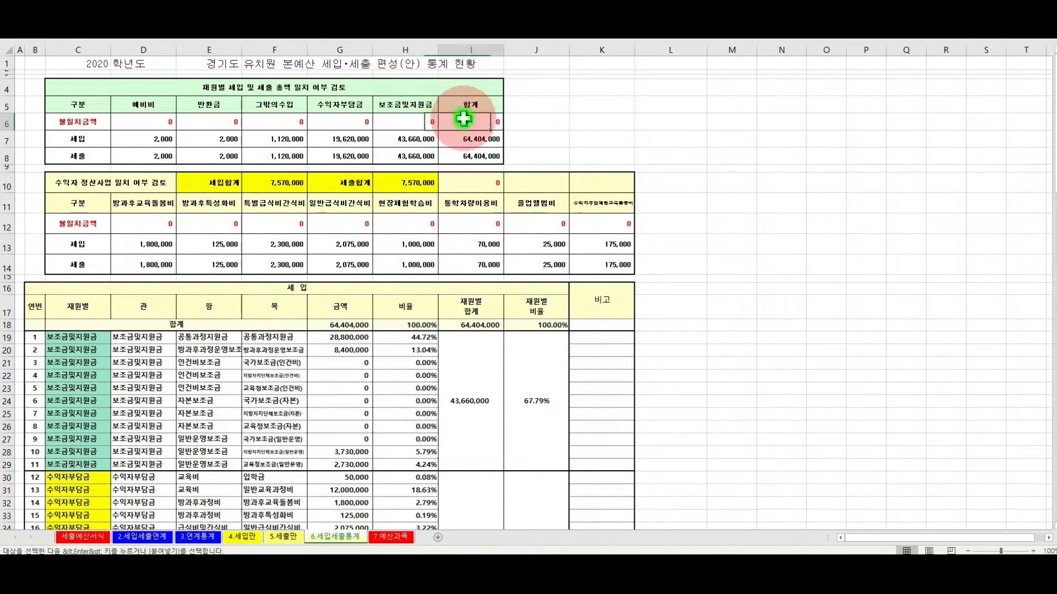
Step: Examine the 수익자 정산사업 일치 여부 검토 table heading by heading, from 방과후교육돌봄비 through 졸업앨범비 to the last item
left_click(124, 186)
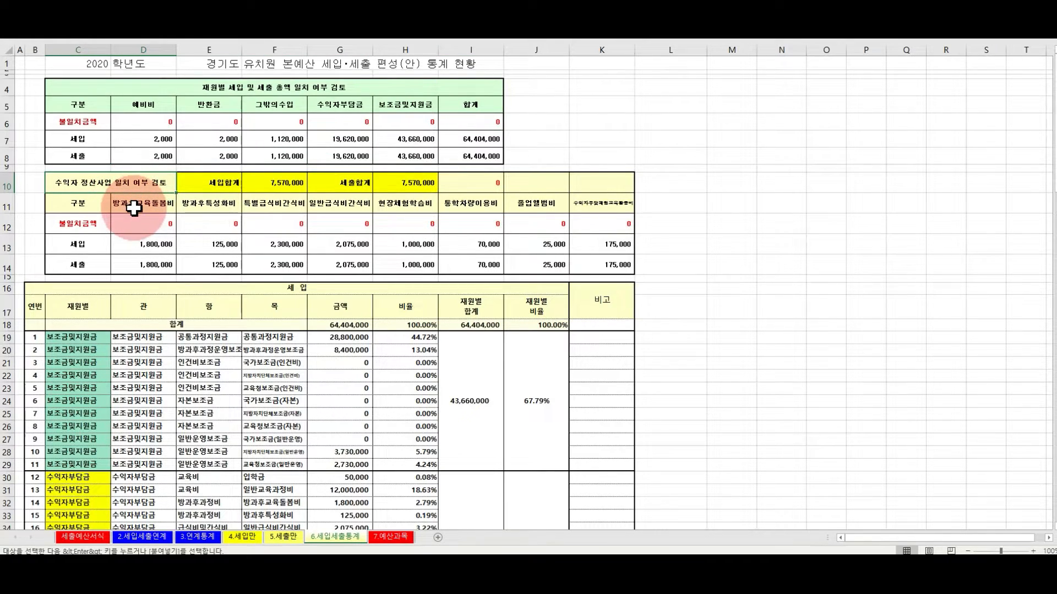
left_click(144, 207)
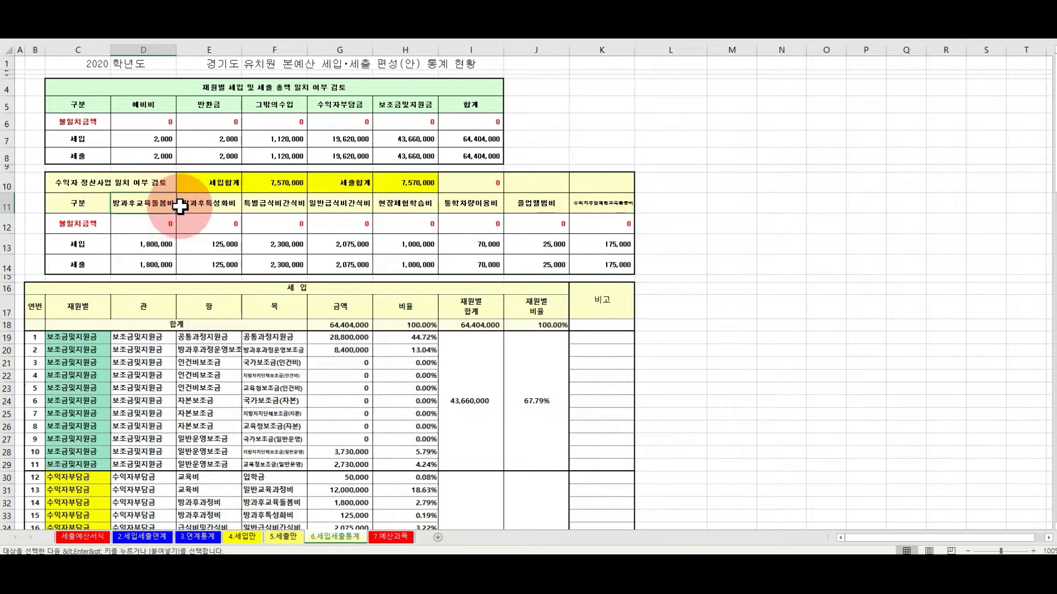
left_click(209, 207)
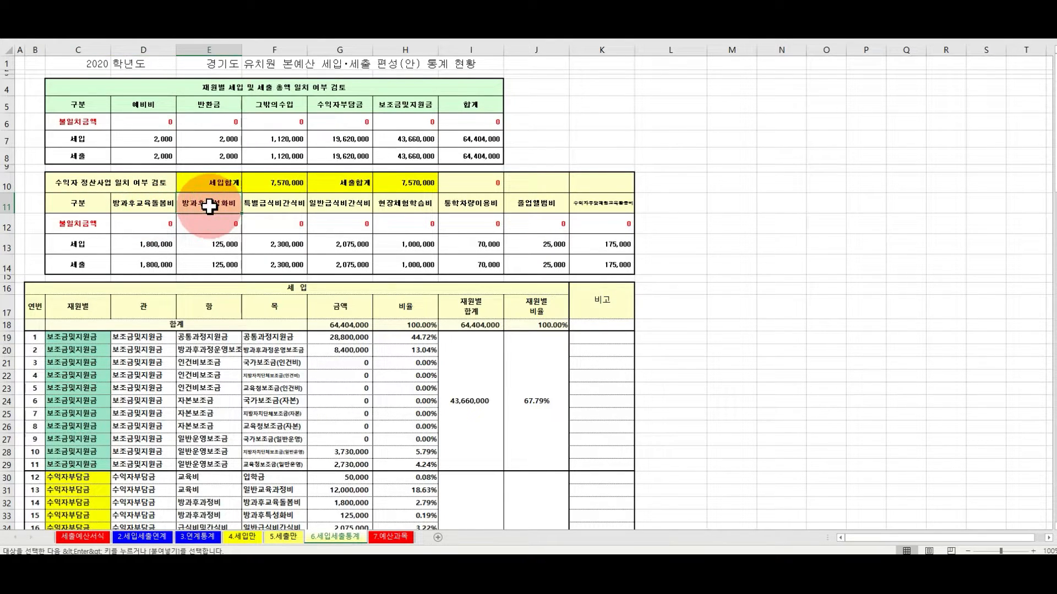
left_click(297, 204)
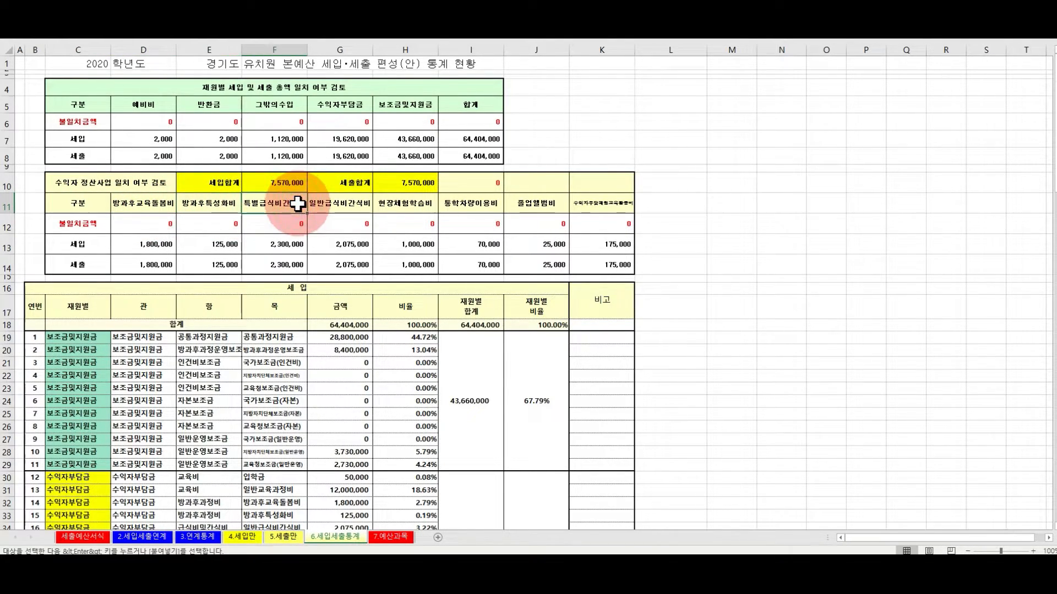
left_click(358, 207)
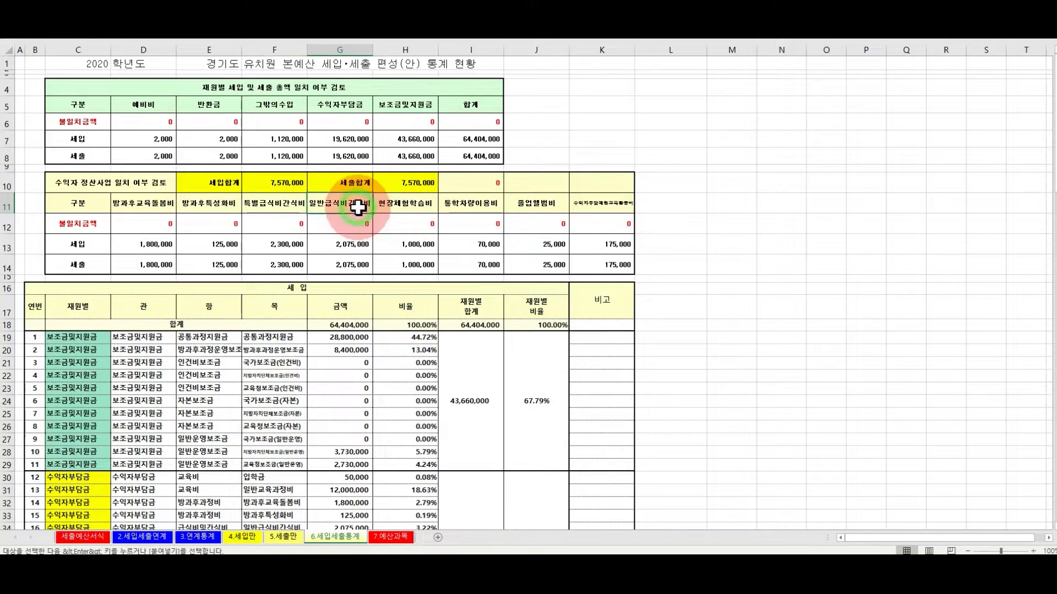
left_click(424, 206)
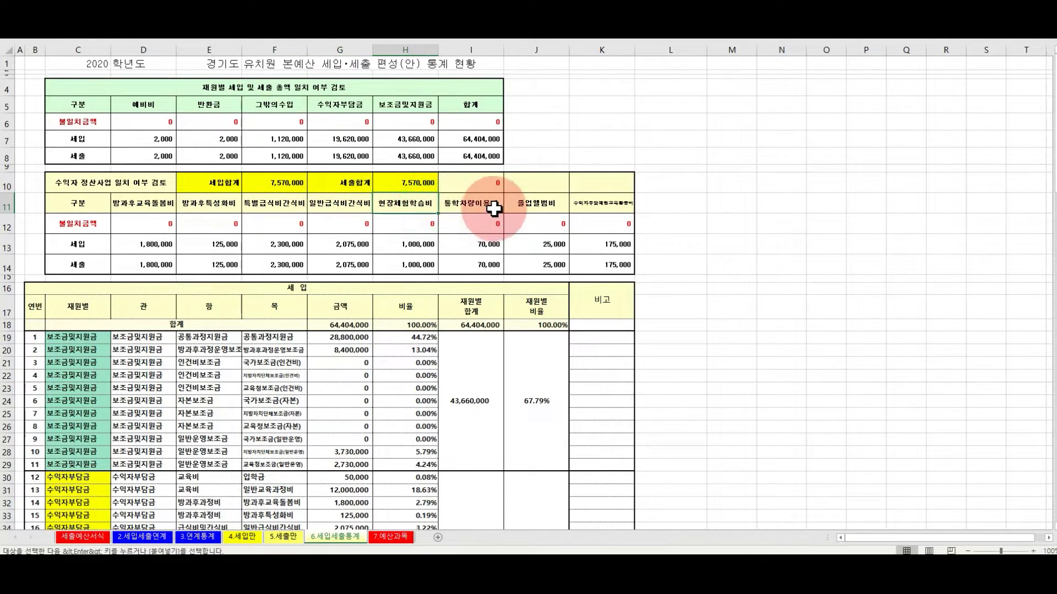
left_click(494, 206)
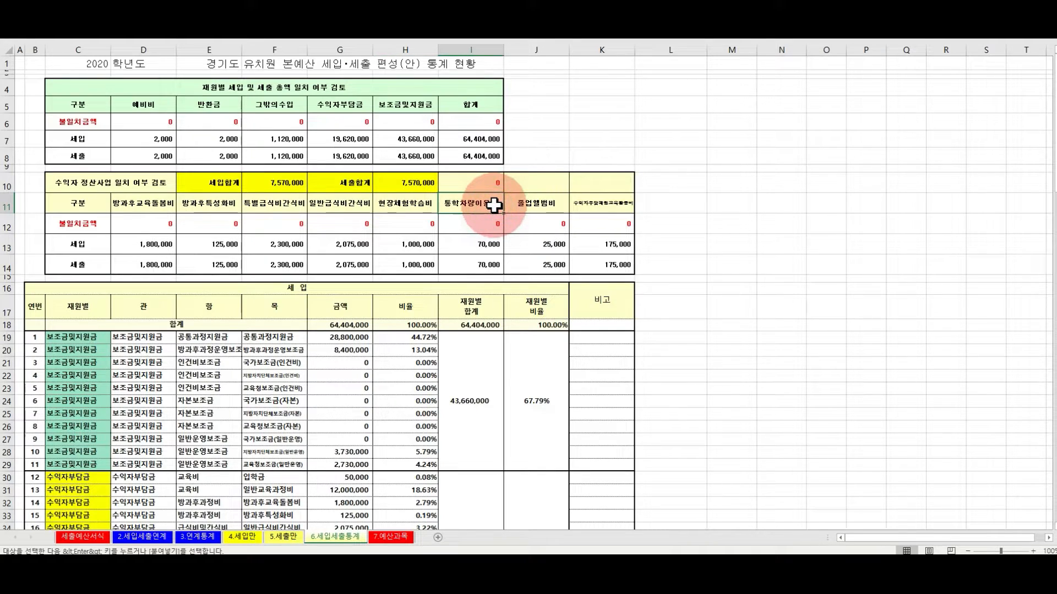
left_click(538, 207)
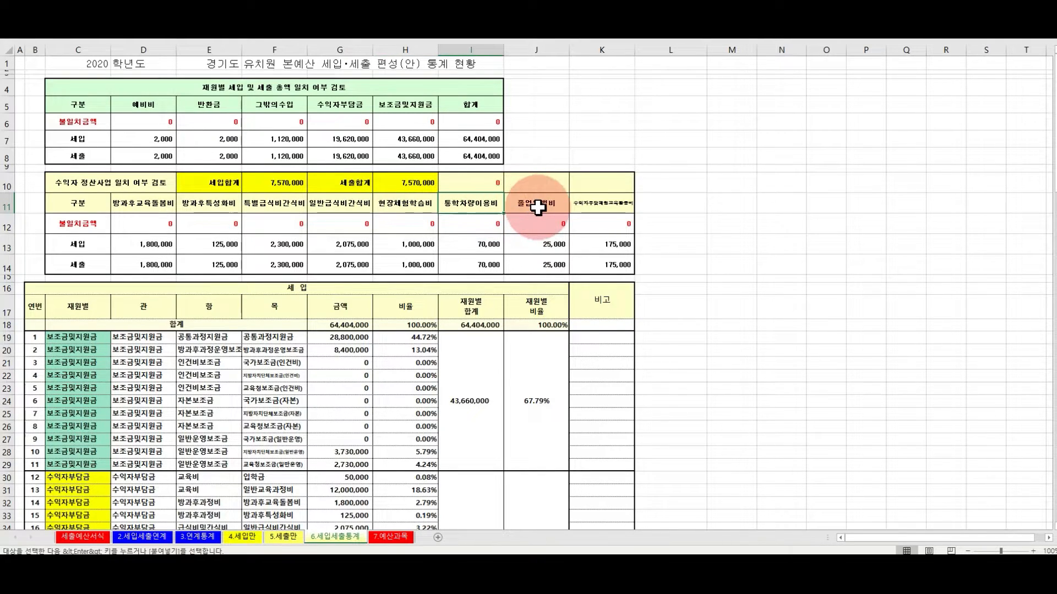
left_click(617, 207)
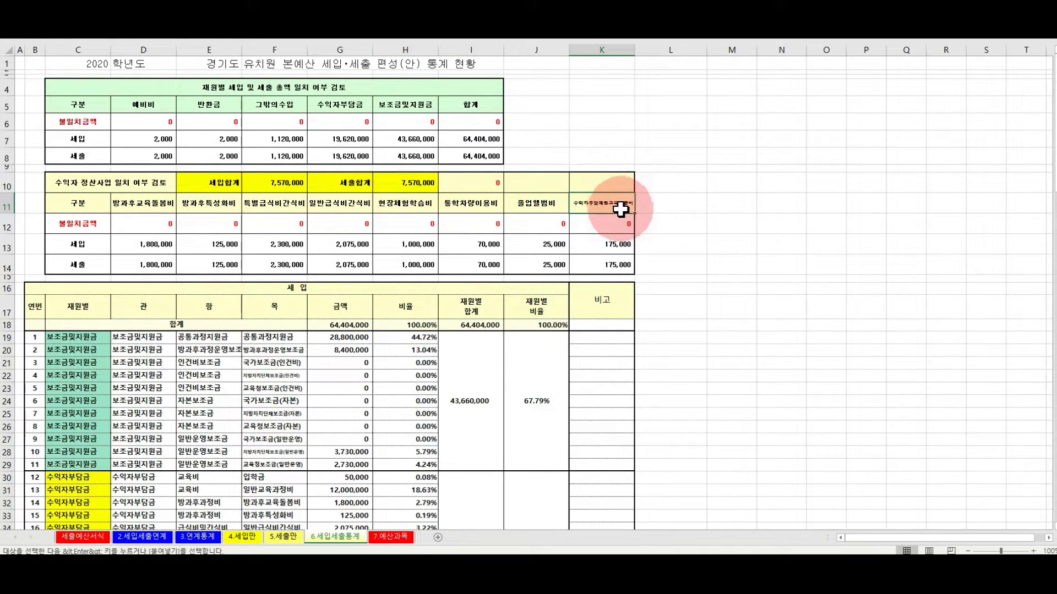
Step: Compare the 세입 and 세출 rows of the 수익자 정산사업 table across all its items
left_click(85, 245)
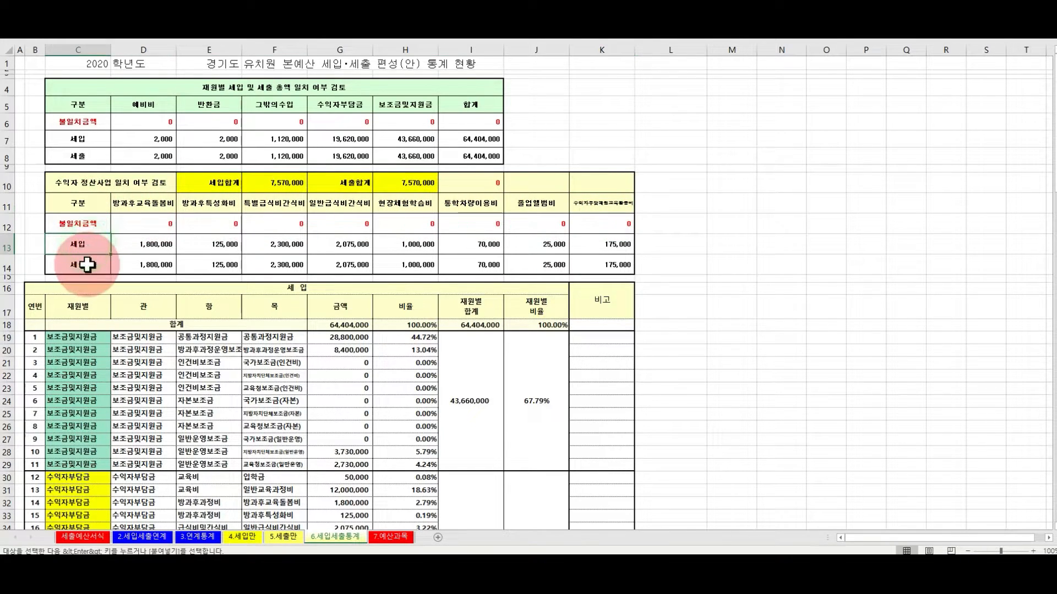
left_click_drag(132, 244, 609, 266)
left_click(440, 288)
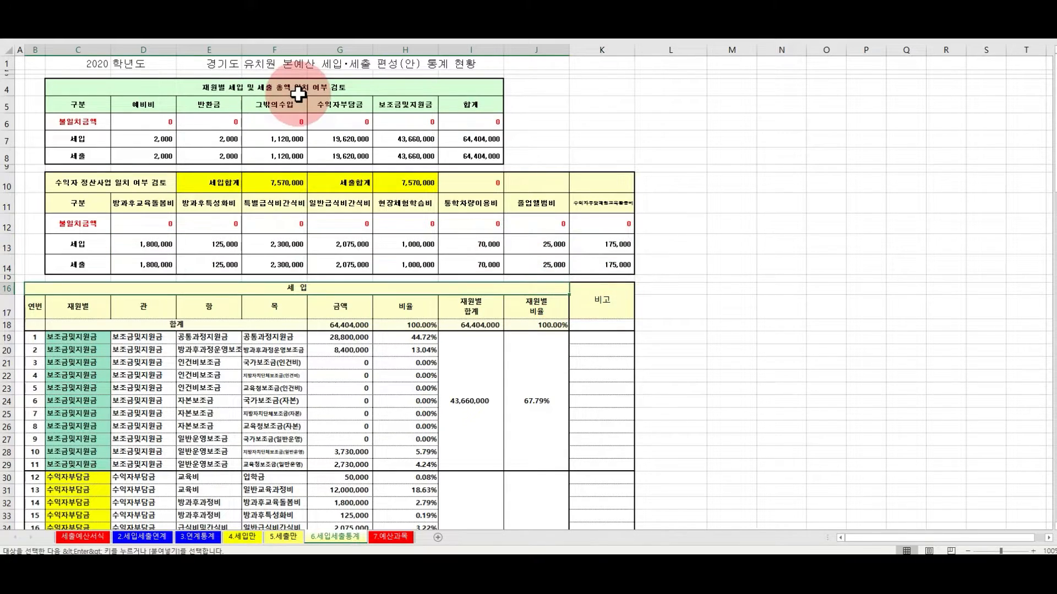
Step: Review the 재원별 총액 일치 여부 검토 title and the title and 세출 row of the 수익자 정산사업 table
left_click(303, 89)
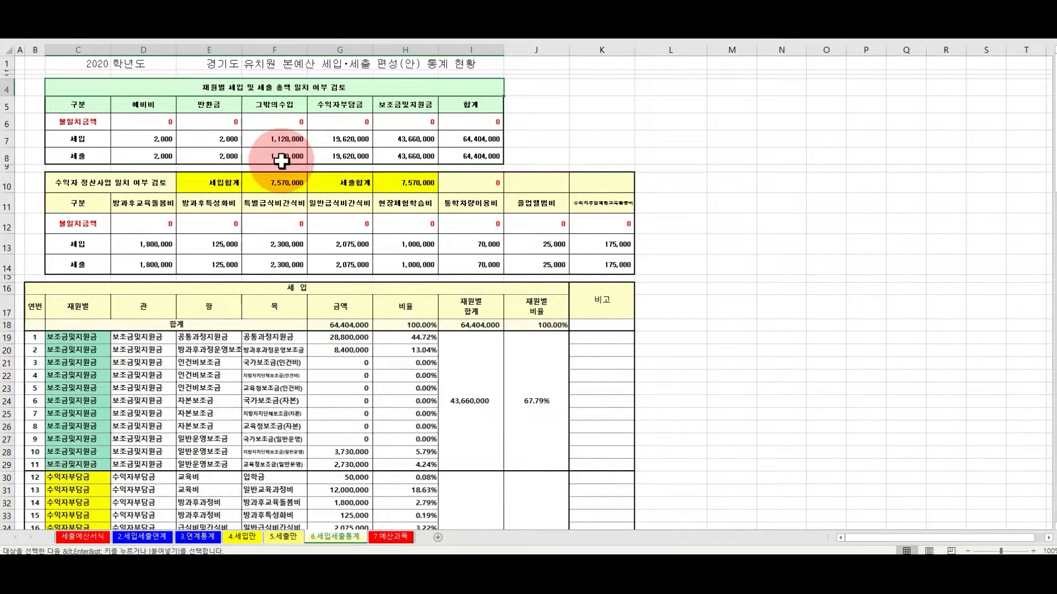
left_click(133, 188)
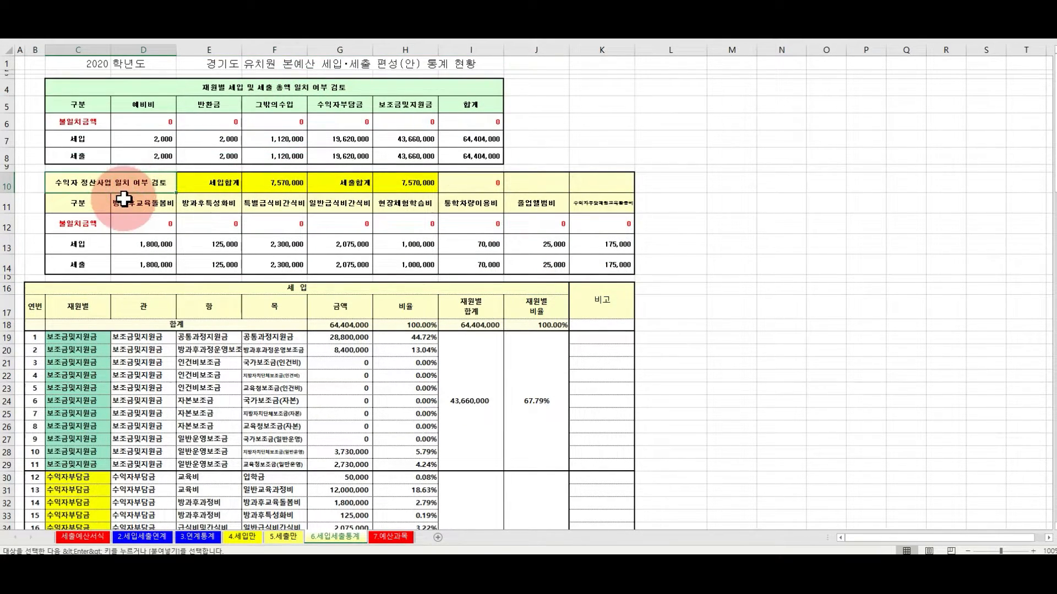
left_click(87, 266)
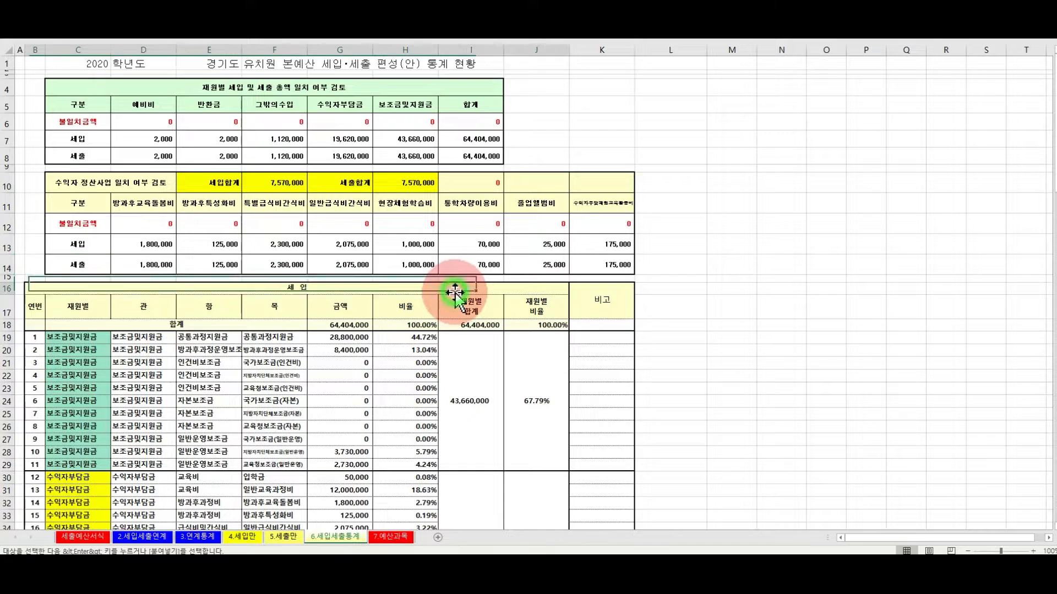
Step: Examine the 세입 statistics table's headings from 목 and 금액 through 재원별 비율, and read its rows down to 예비비
scroll(455, 293, "down", 3)
left_click(279, 192)
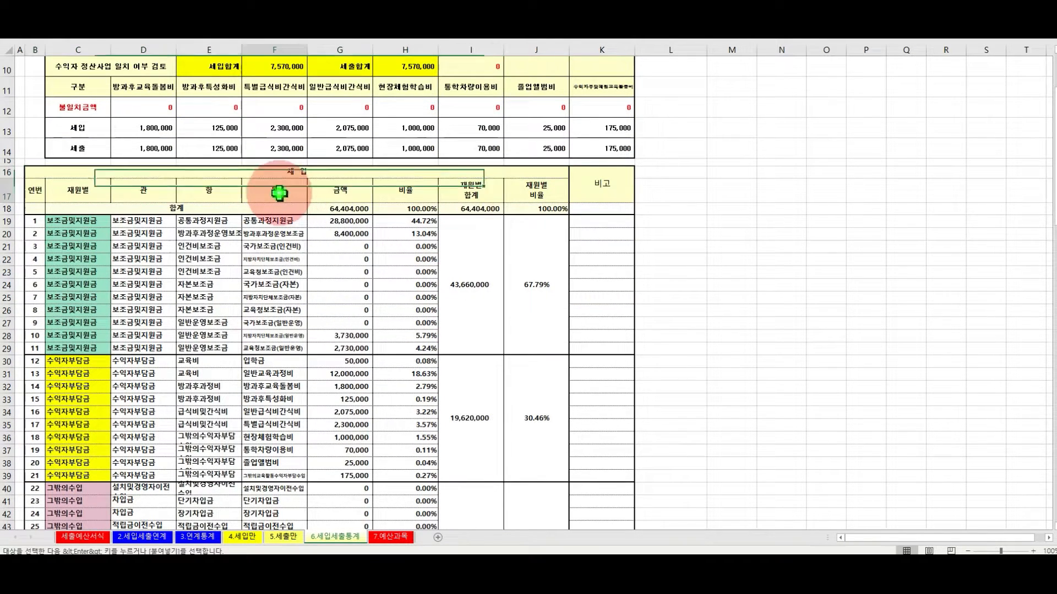
left_click(346, 194)
left_click(423, 194)
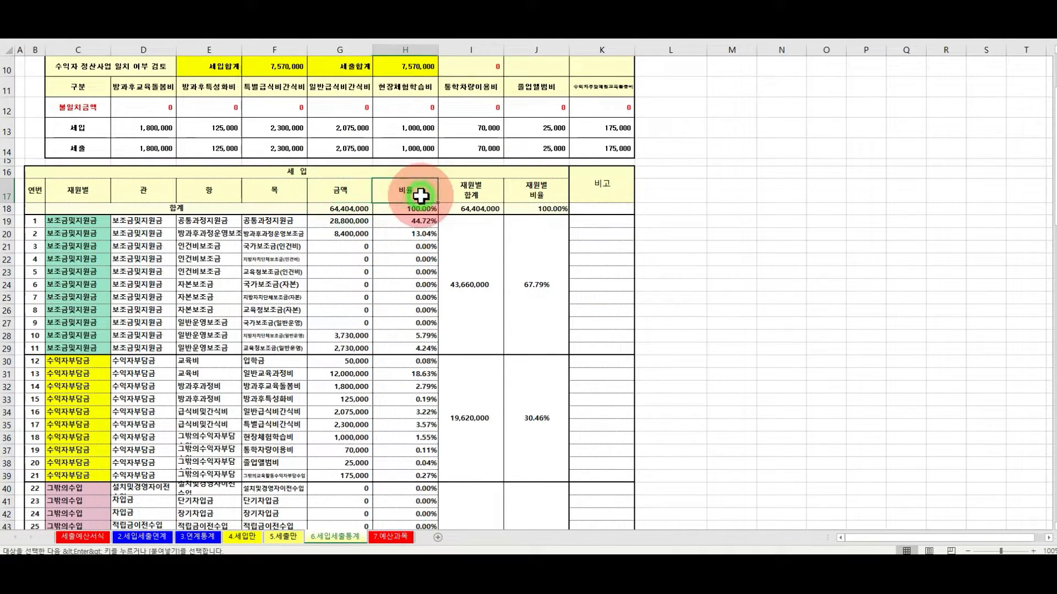
left_click(480, 192)
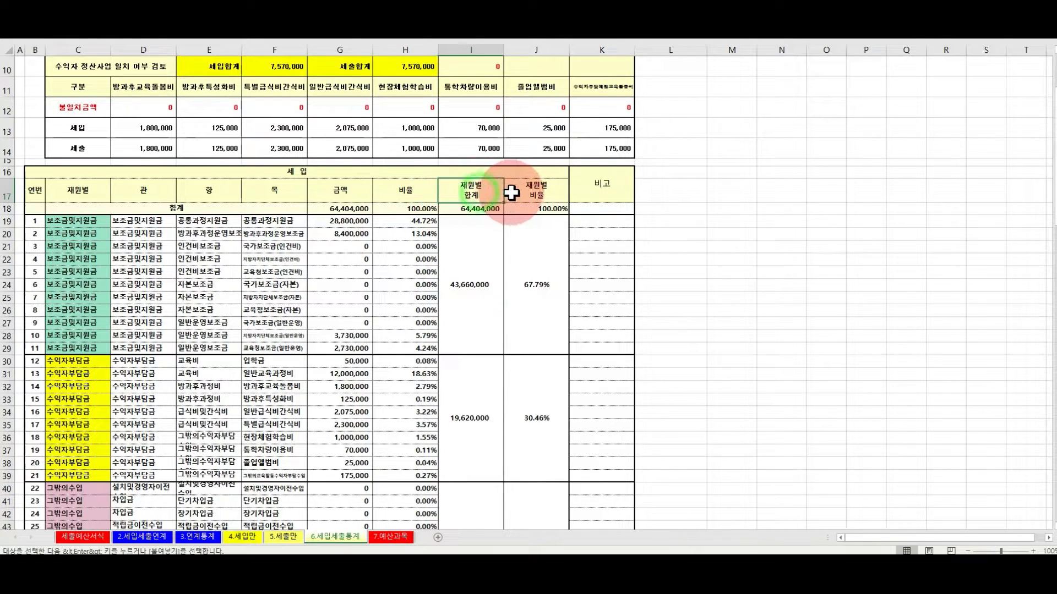
left_click(544, 195)
scroll(550, 194, "down", 5)
scroll(548, 204, "down", 3)
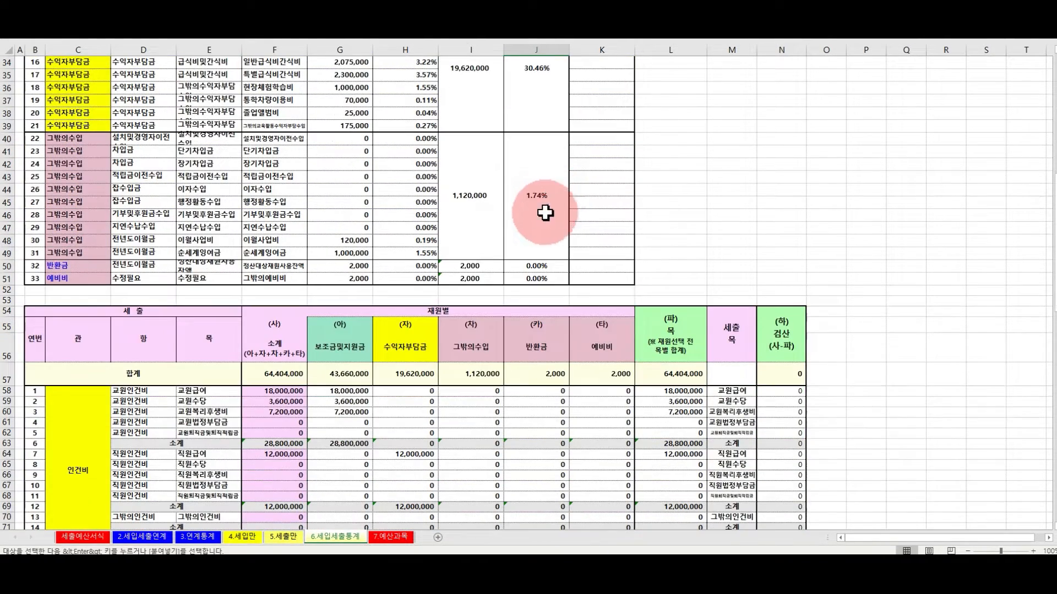
Step: Examine the 세출 statistics table by 재원별 heading, and read its categories from 인건비 down to the 비율합산(검토) row
left_click(203, 311)
scroll(360, 323, "down", 2)
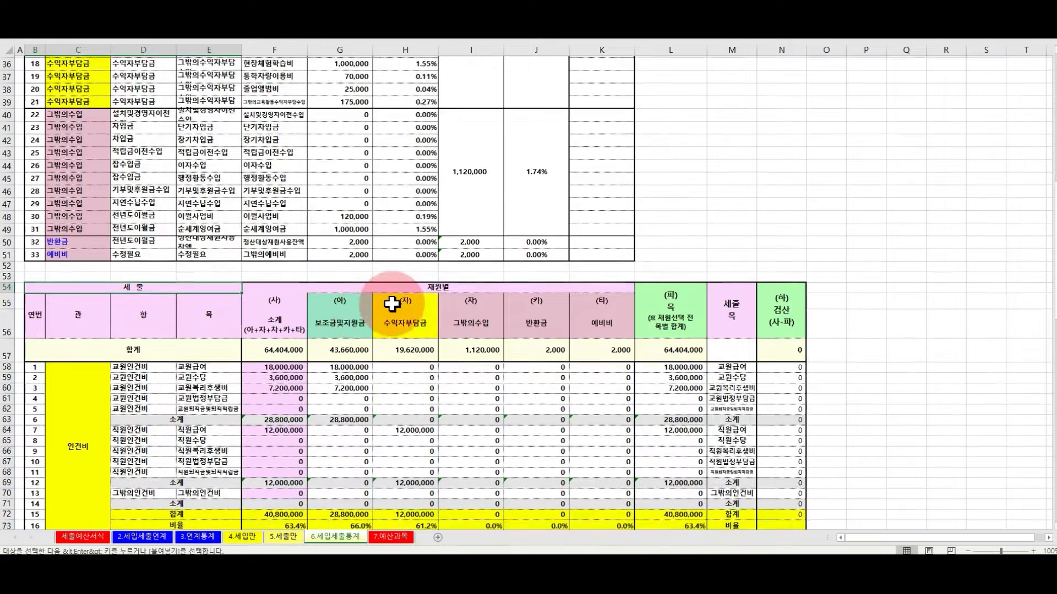
left_click(346, 269)
left_click(403, 272)
left_click(474, 270)
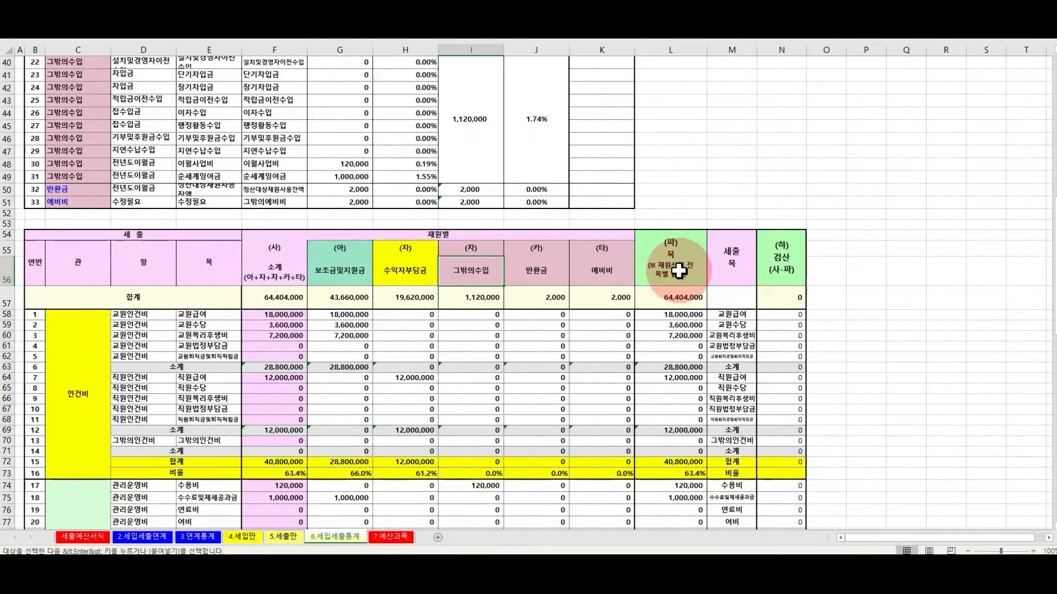
left_click(216, 473)
scroll(216, 477, "down", 13)
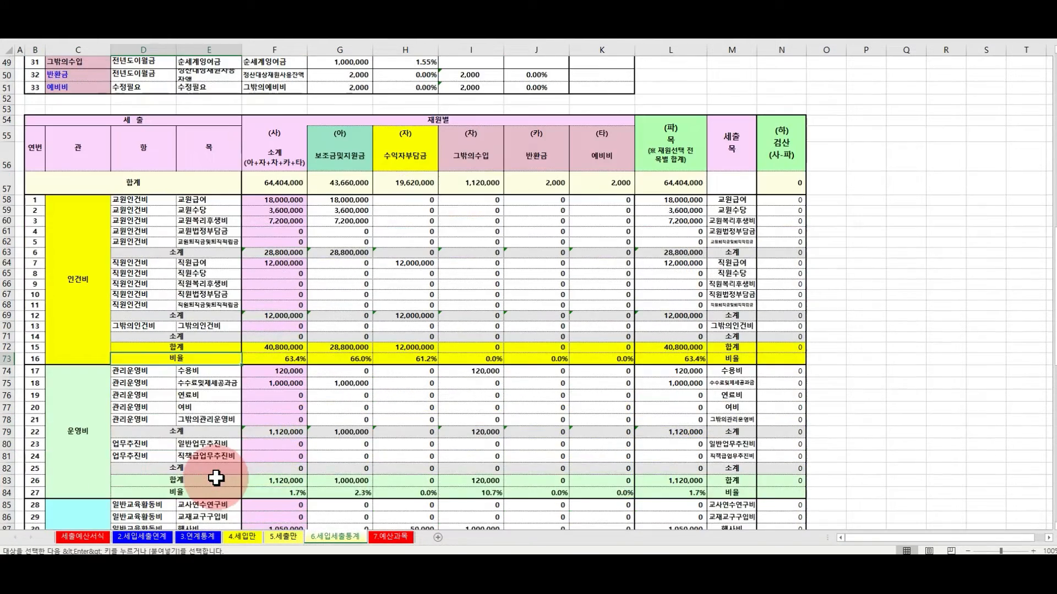
scroll(215, 477, "down", 8)
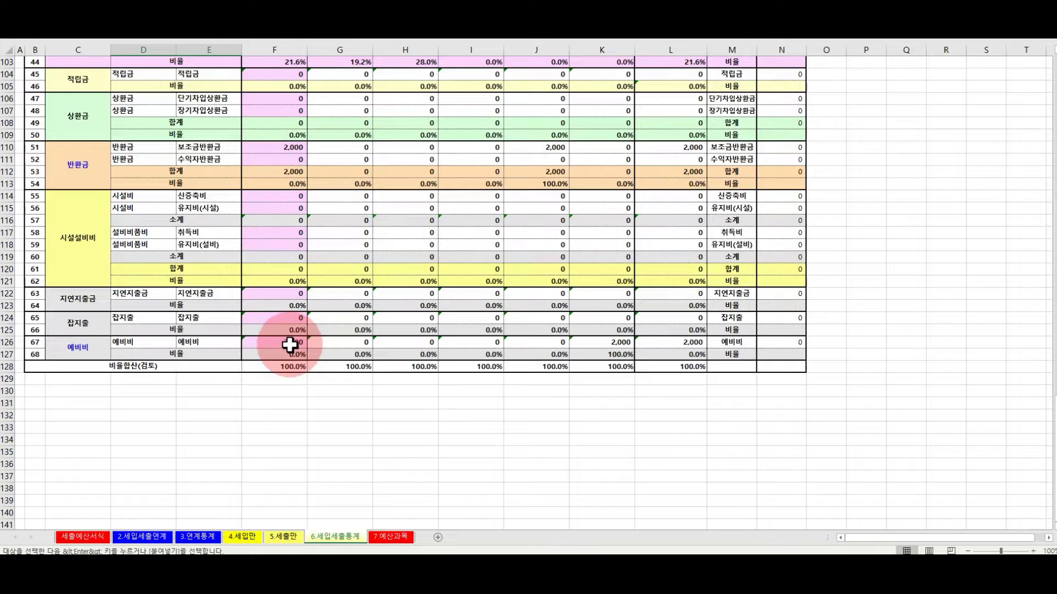
Step: Go to the 세출예산서식 sheet and review its headings from 부서명 to 재원담당자
key("ctrl+Page_Up")
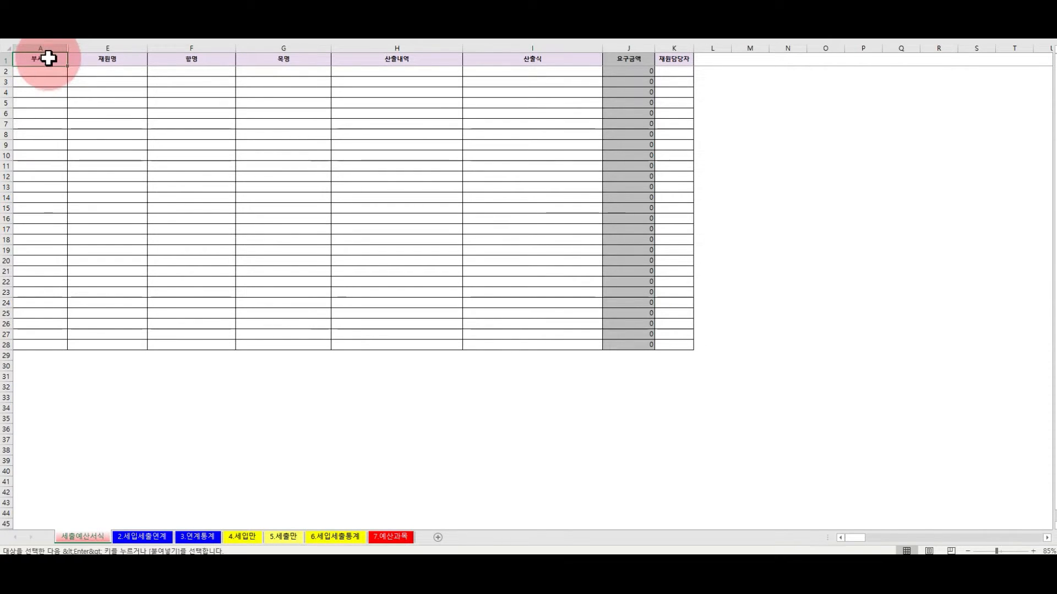
left_click(678, 62)
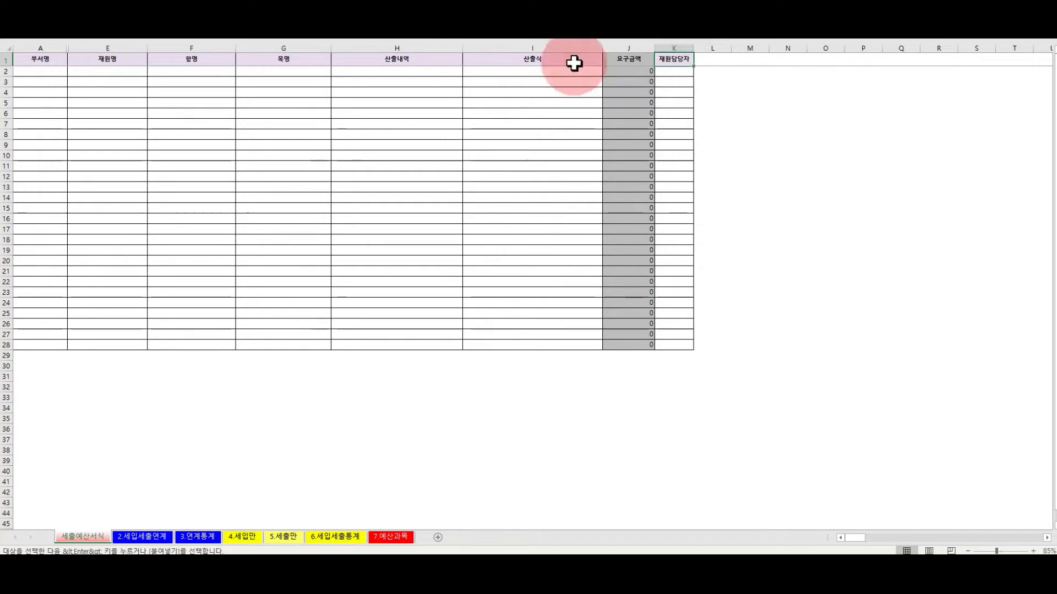
Step: Unhide columns B to D between 부서명 and 재원명 on 세출예산서식
left_click_drag(56, 50, 82, 49)
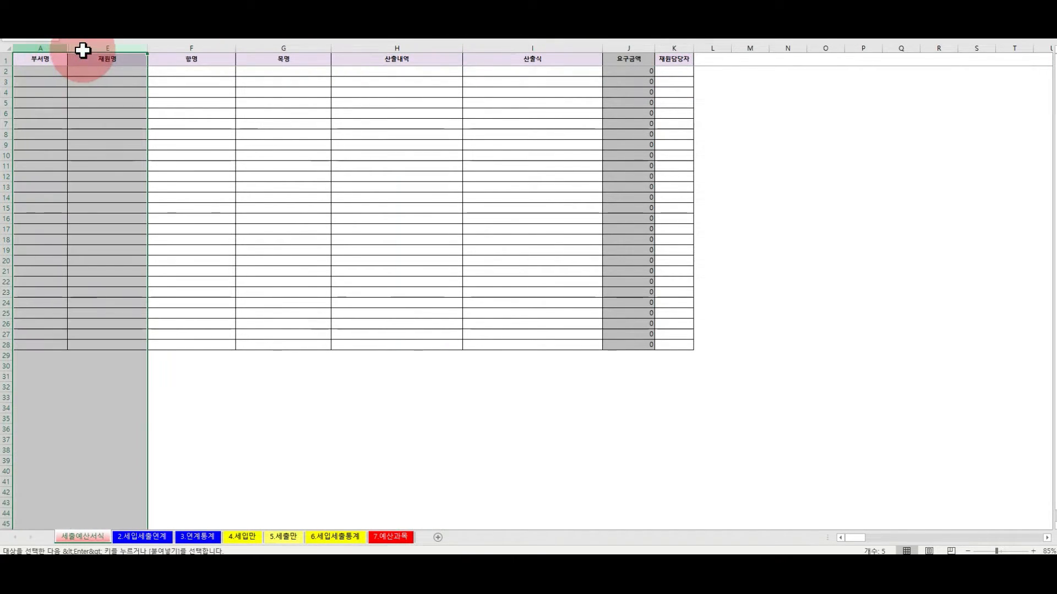
right_click(83, 49)
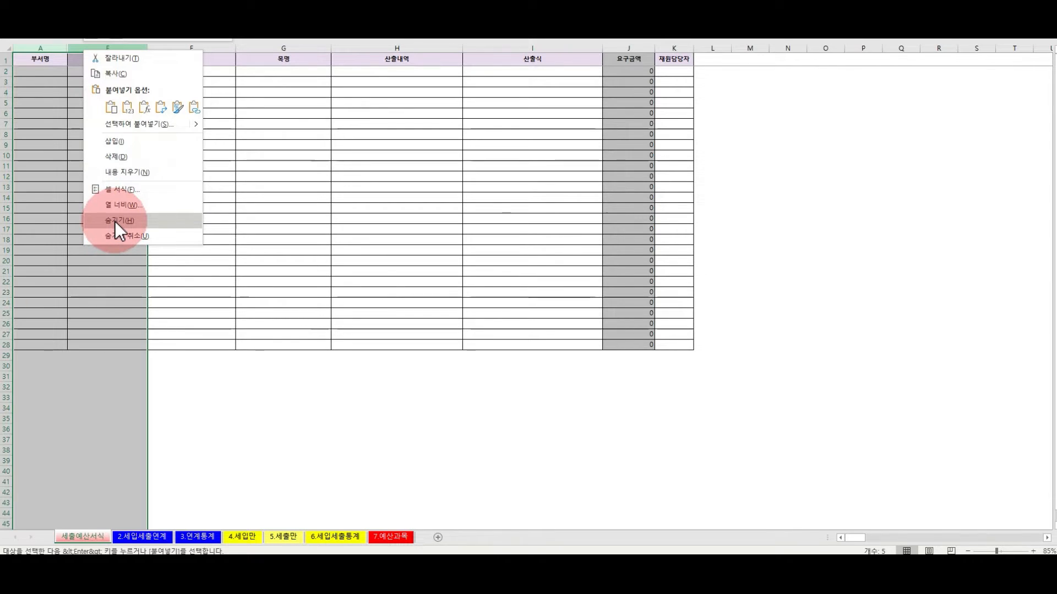
left_click(118, 236)
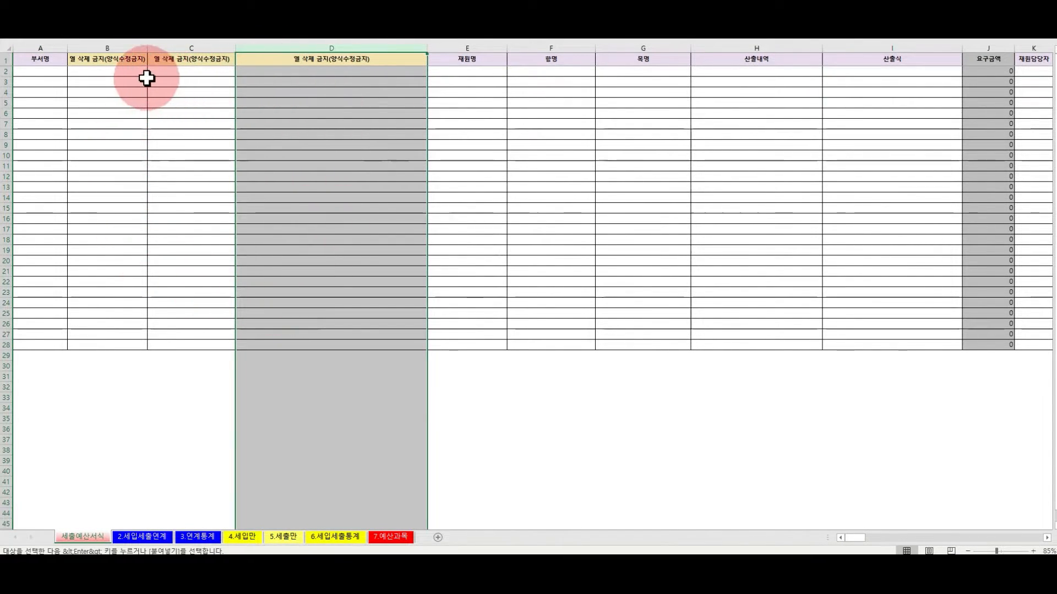
Step: Inspect the 열 삭제 금지(양식수정금지) columns B to D and hide all three
left_click(134, 72)
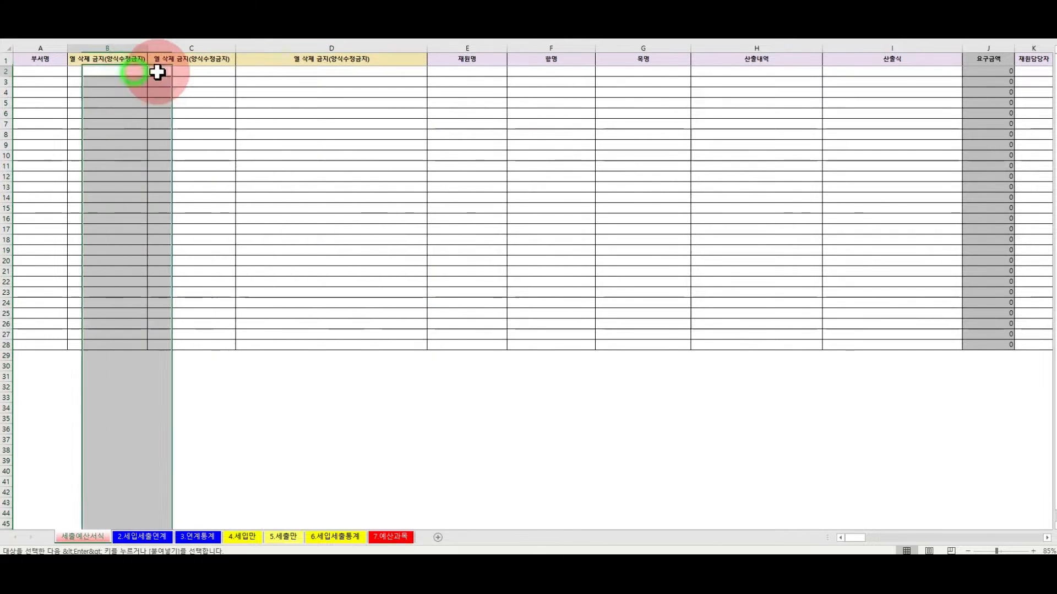
left_click(163, 72)
left_click(283, 72)
left_click(275, 82)
left_click_drag(134, 42, 273, 47)
right_click(272, 44)
left_click(317, 216)
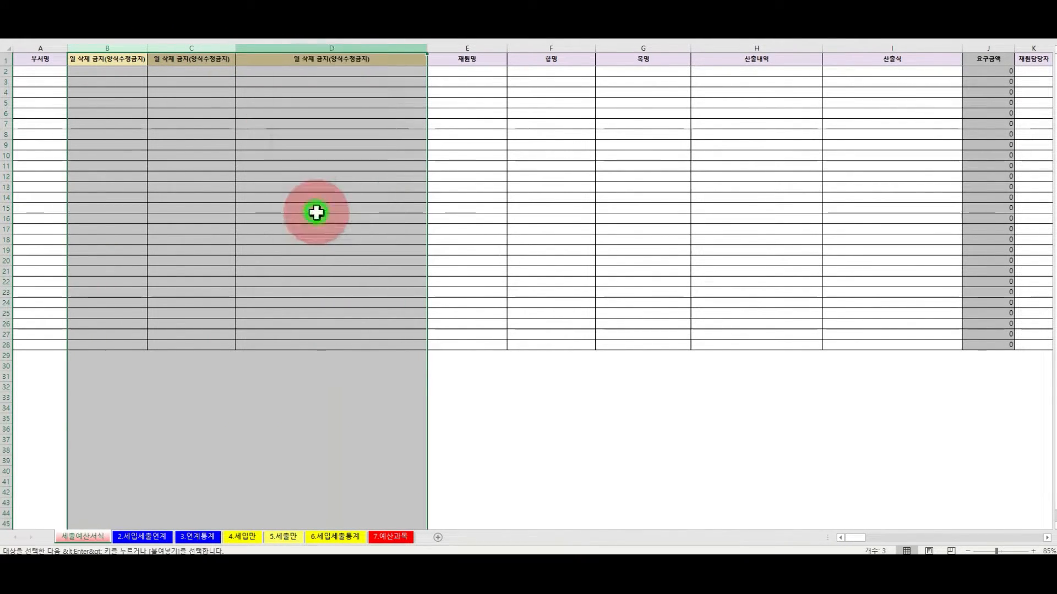
Step: Match the 재원명 column of 세출예산서식 with the 세출 재원명 column on 5.세출만, selecting that column's entries down to row 31
left_click(113, 112)
left_click(107, 61)
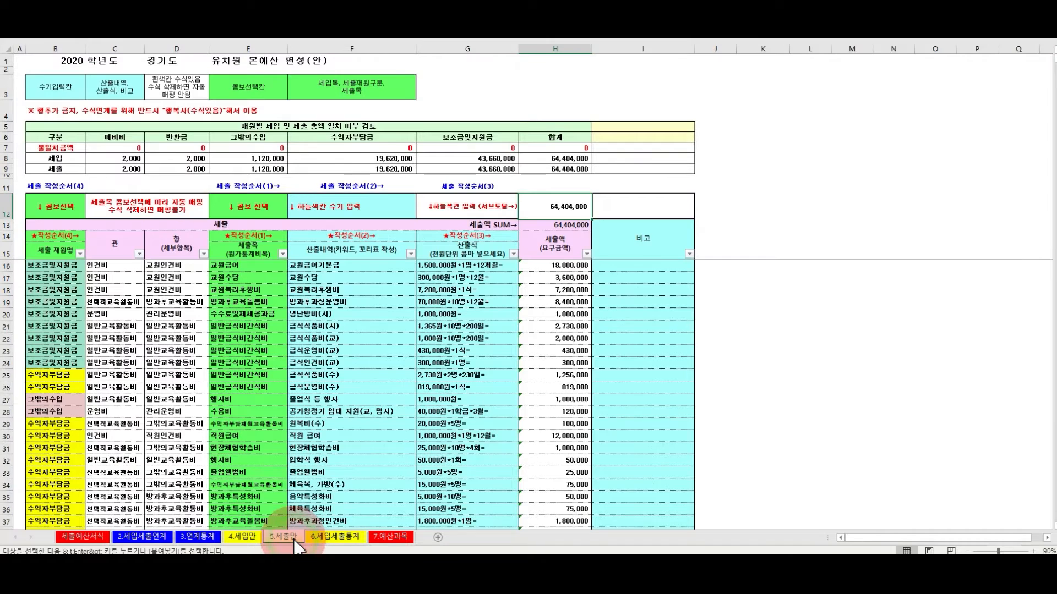
left_click(282, 537)
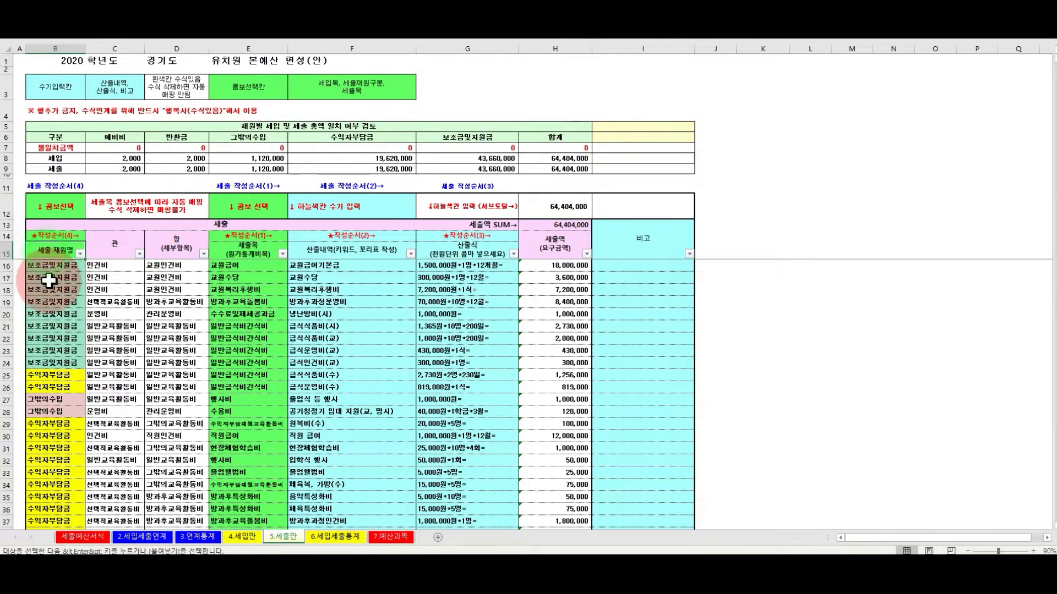
left_click_drag(57, 249, 69, 448)
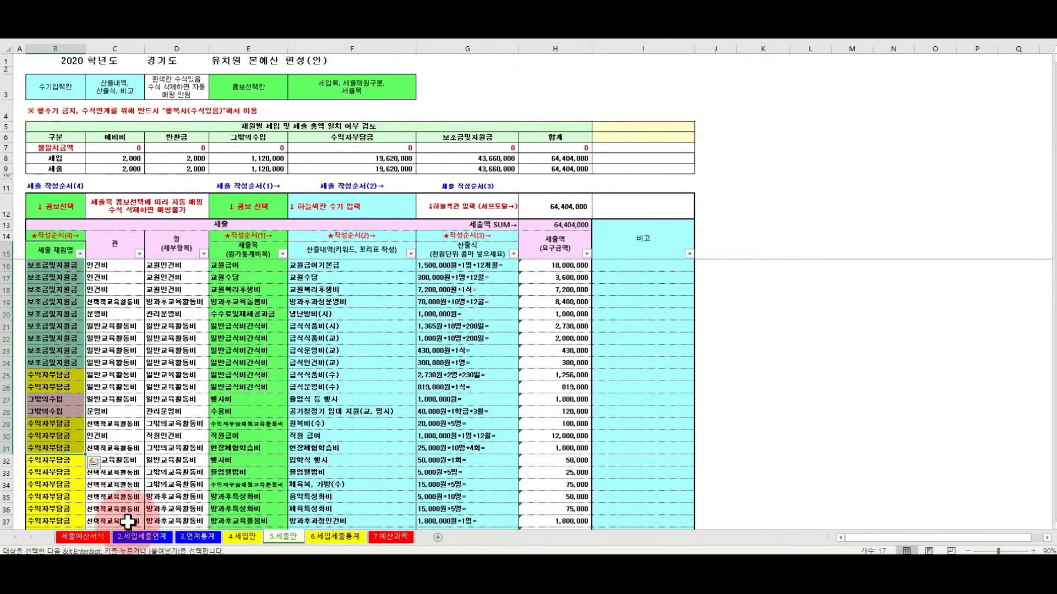
Step: Compare the 항 to 세출액 columns on 5.세출만 with the 항명 to 요구금액 columns on 세출예산서식
left_click(83, 537)
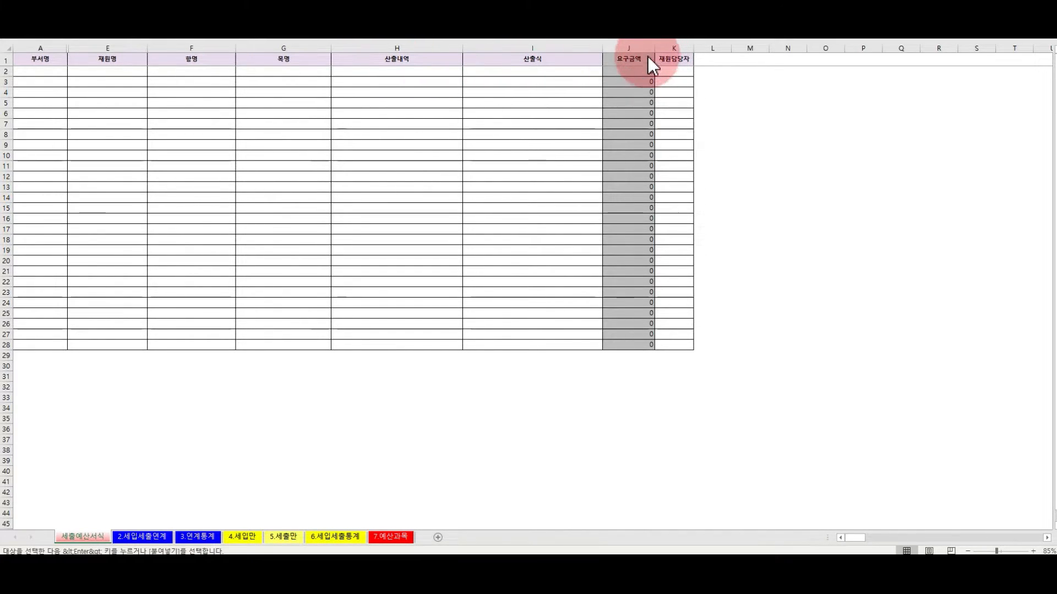
left_click(283, 536)
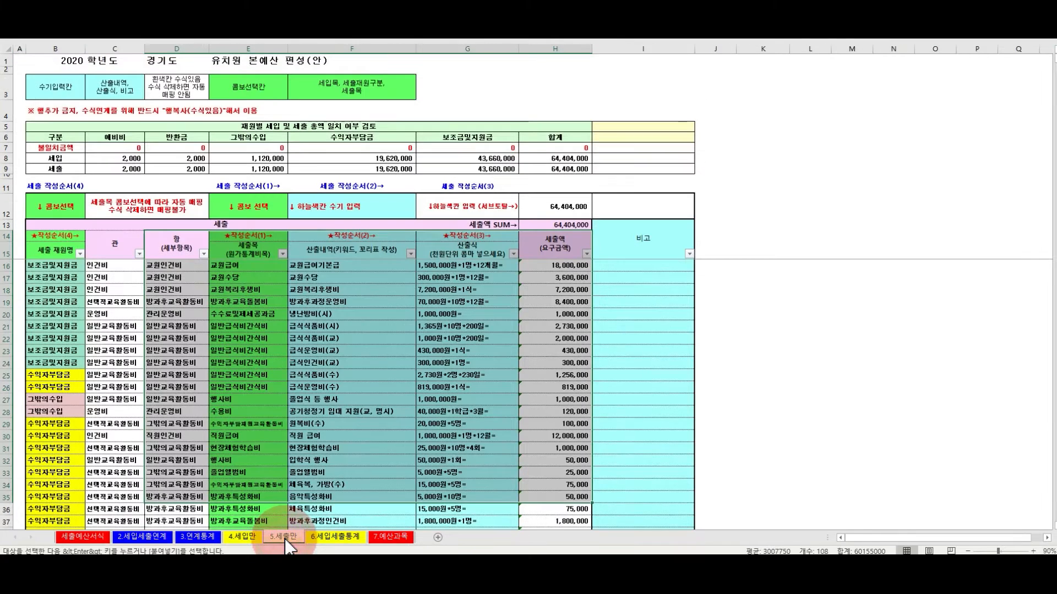
left_click(181, 245)
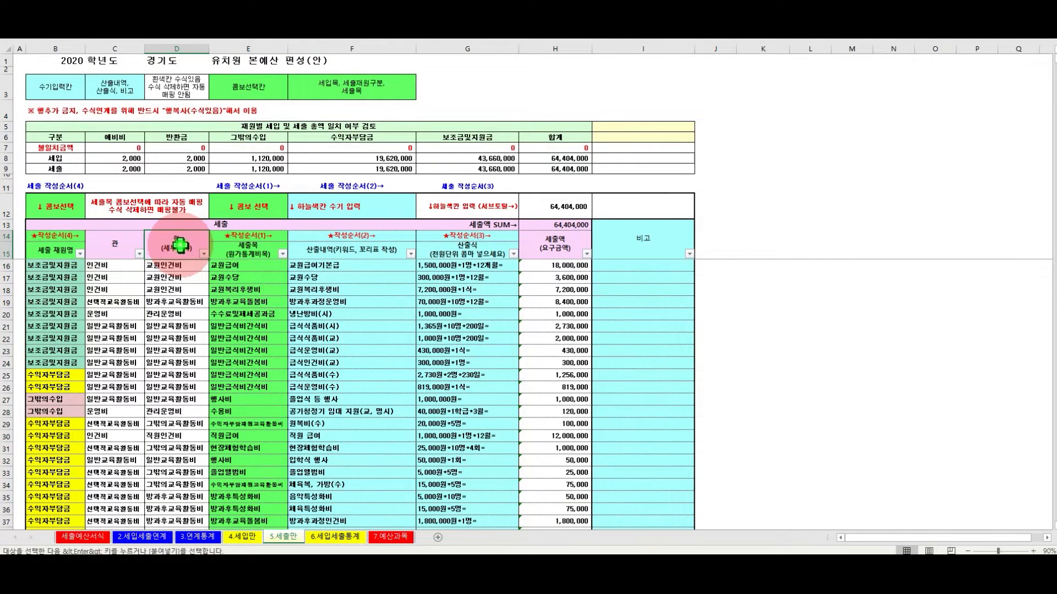
left_click_drag(180, 244, 541, 448)
left_click(83, 539)
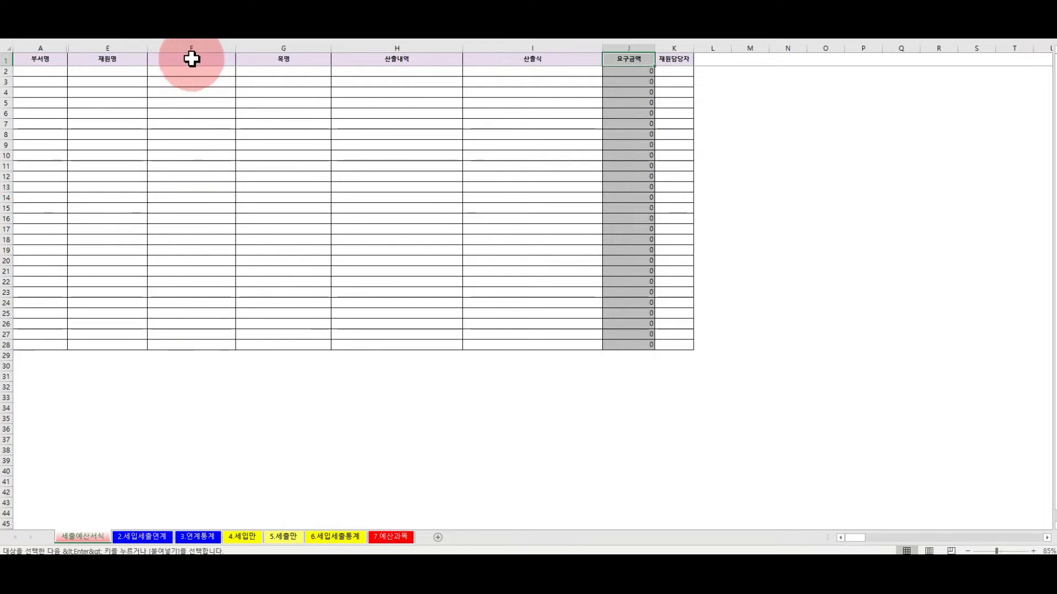
left_click_drag(191, 59, 648, 198)
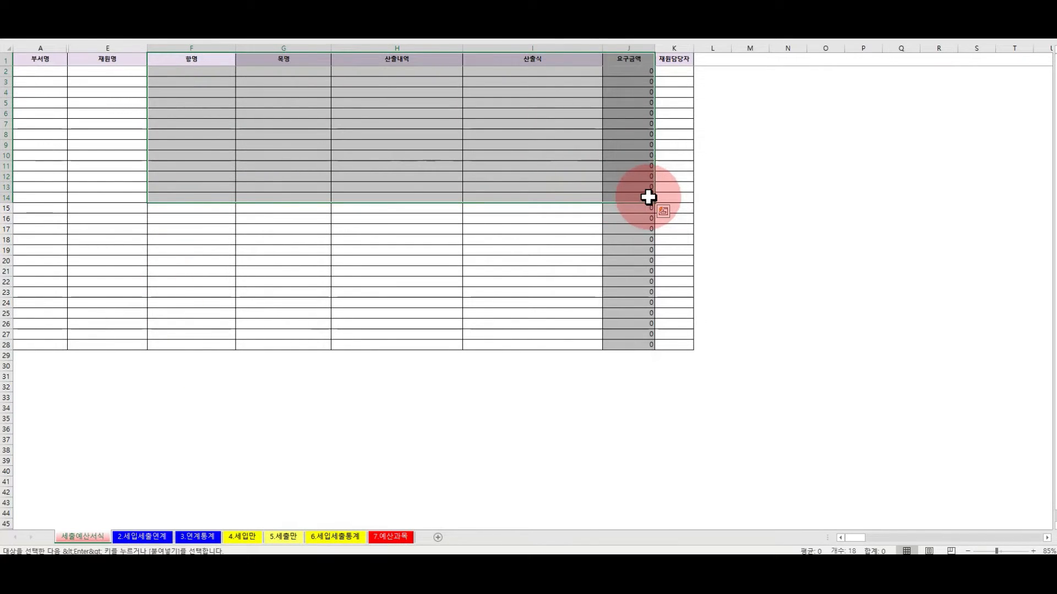
Step: On 5.세출만, select the expenditure entries D16:H41, covering 항 through 세출액
left_click(283, 537)
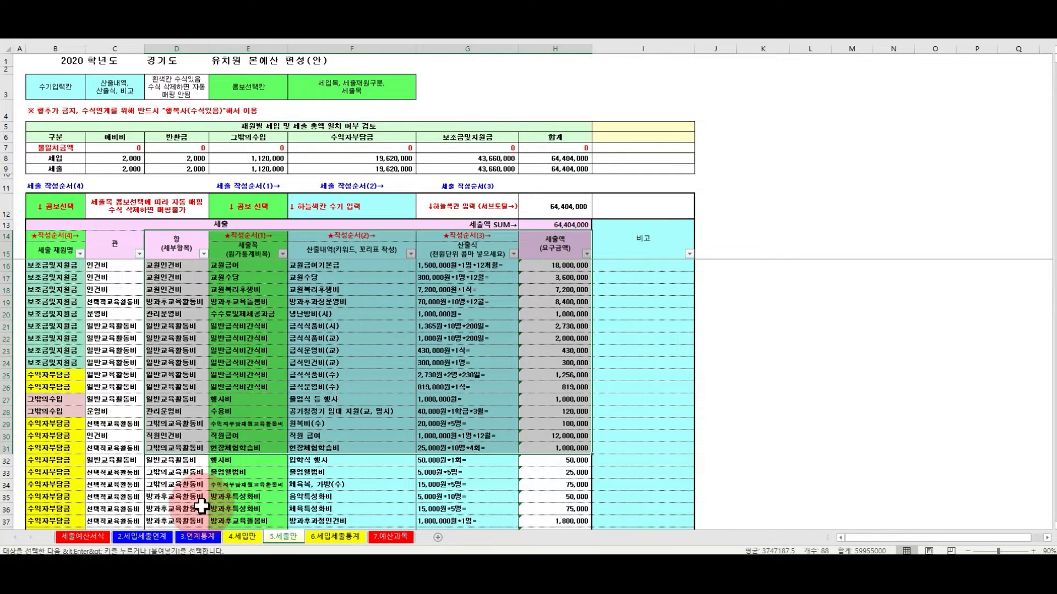
left_click(203, 264)
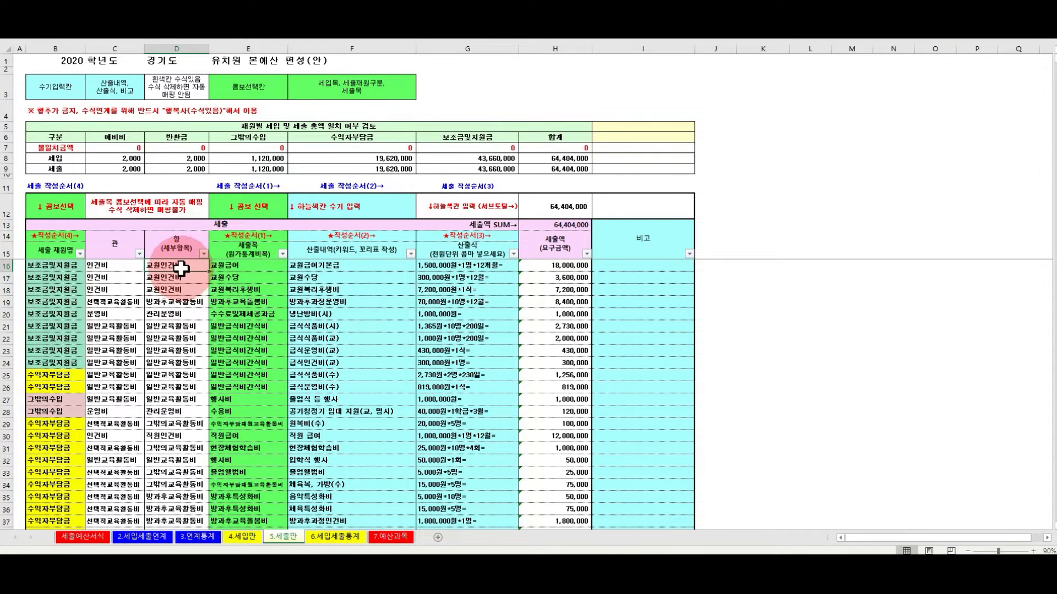
scroll(543, 464, "down", 3)
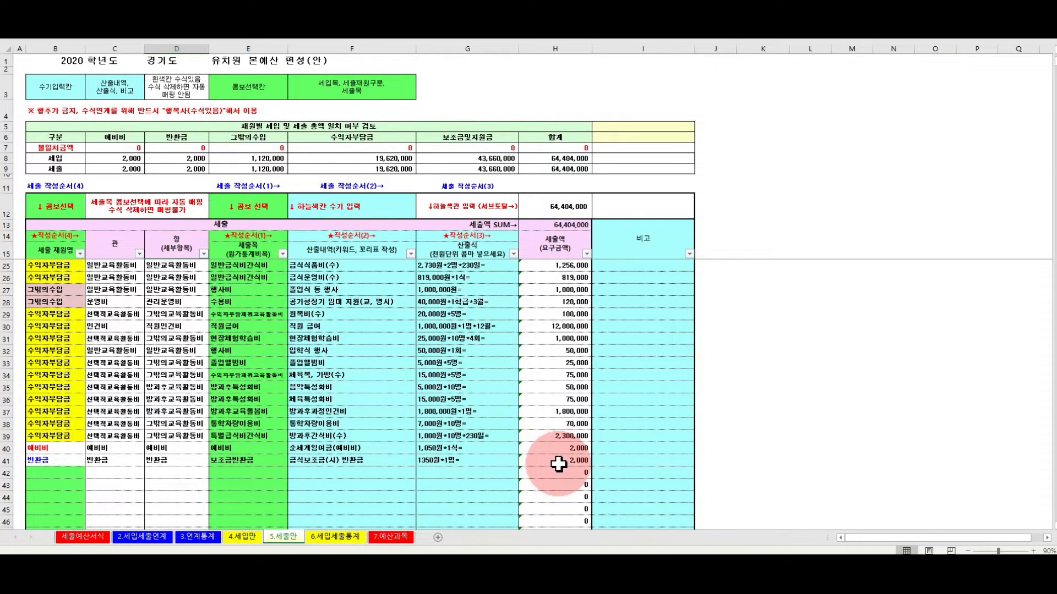
left_click(559, 464, "shift")
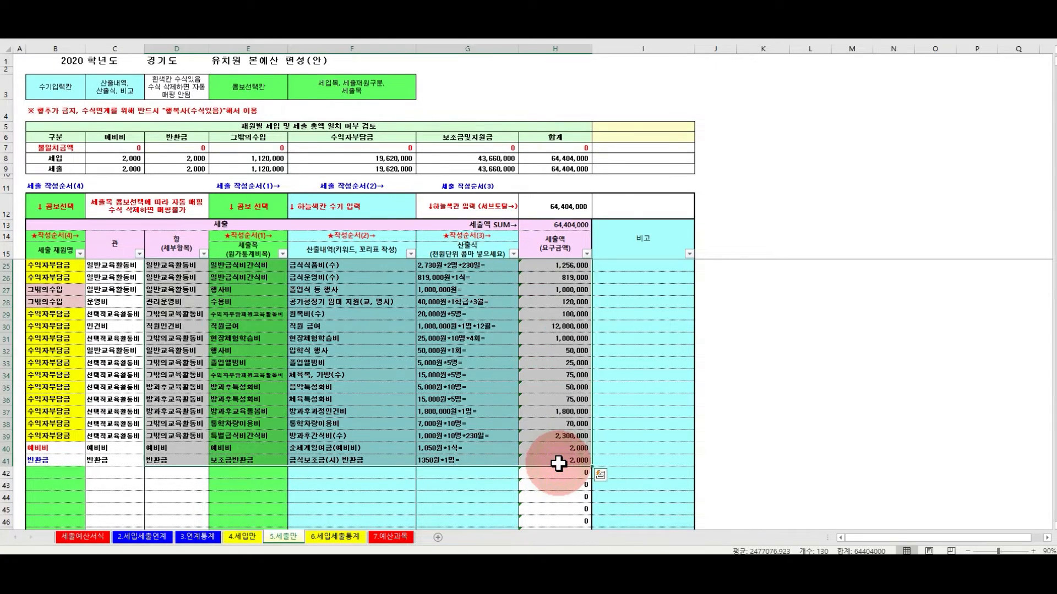
scroll(558, 464, "up", 3)
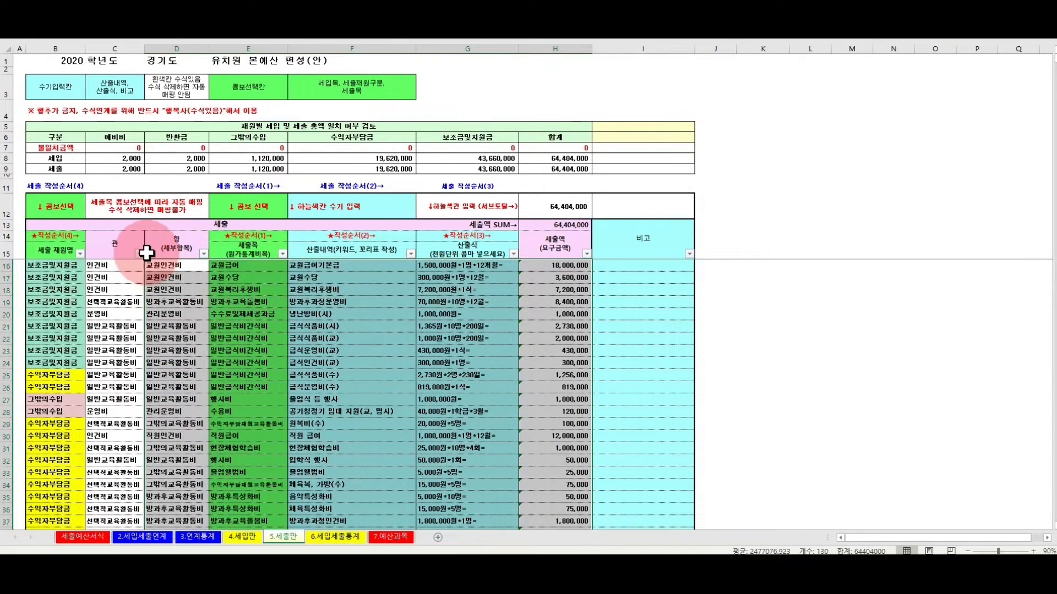
Step: On 5.세출만, select the 항 to 세출액 entries D16:H41 and copy them
left_click(172, 242)
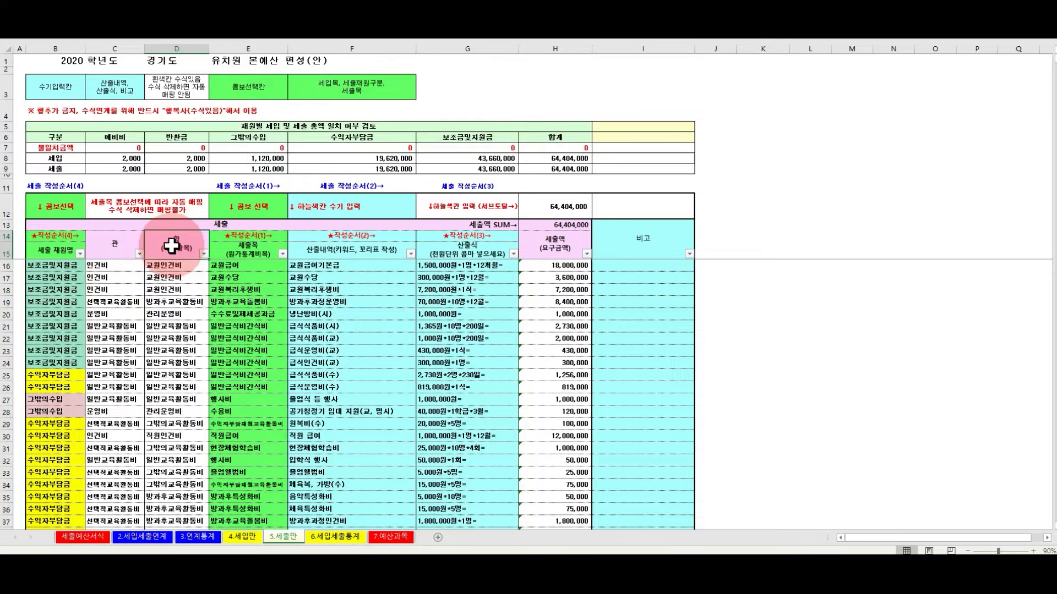
key("Down")
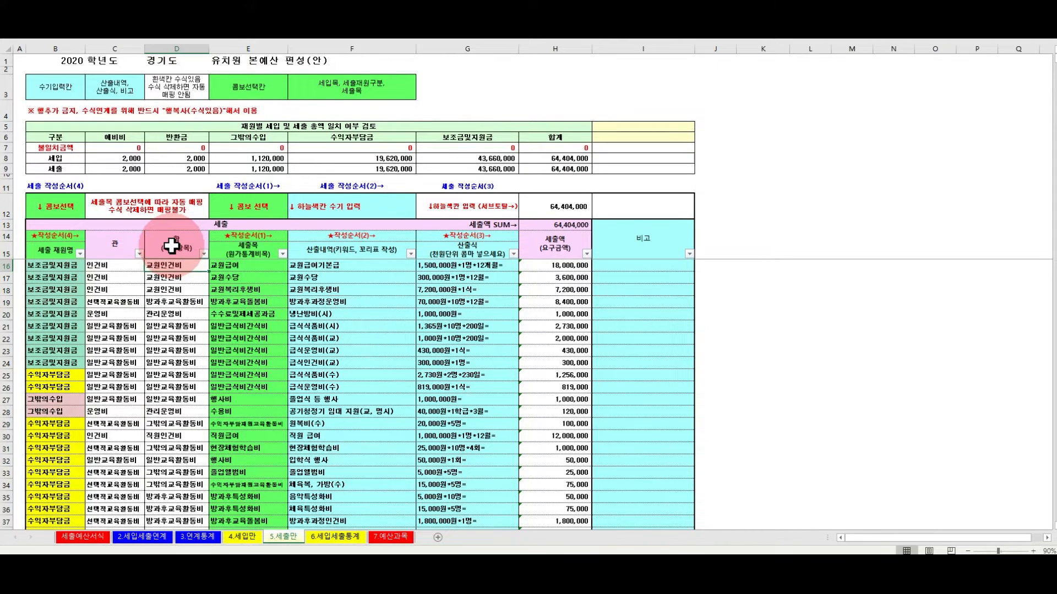
scroll(176, 261, "down", 4)
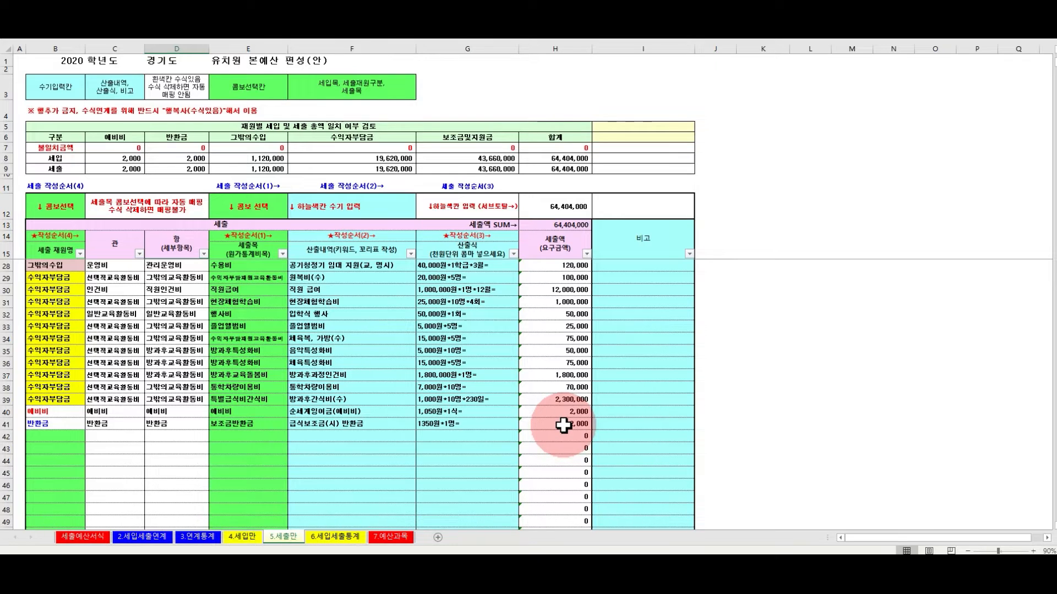
left_click(563, 424, "shift")
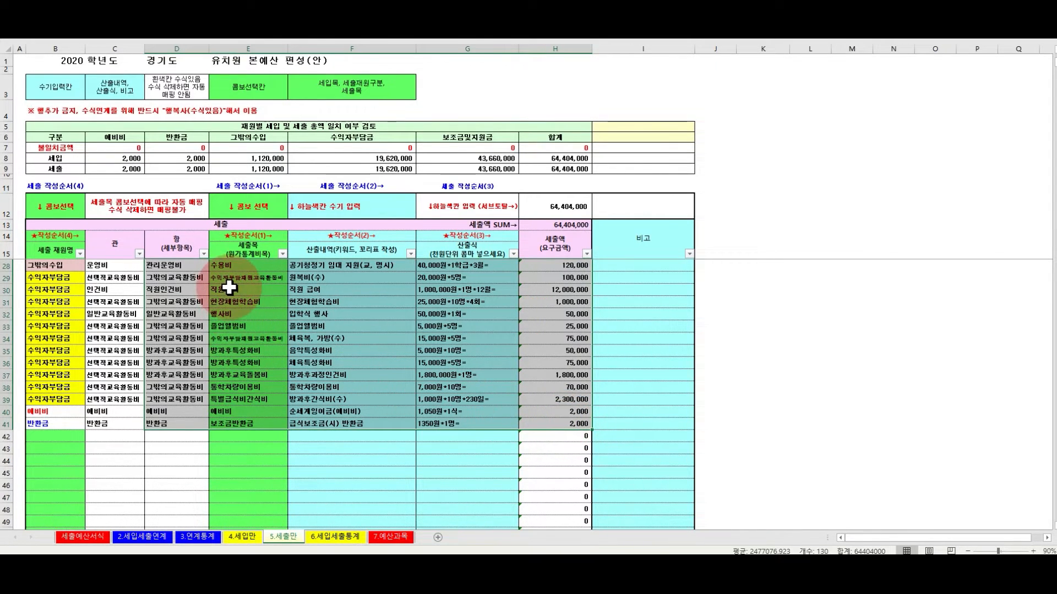
scroll(242, 284, "up", 4)
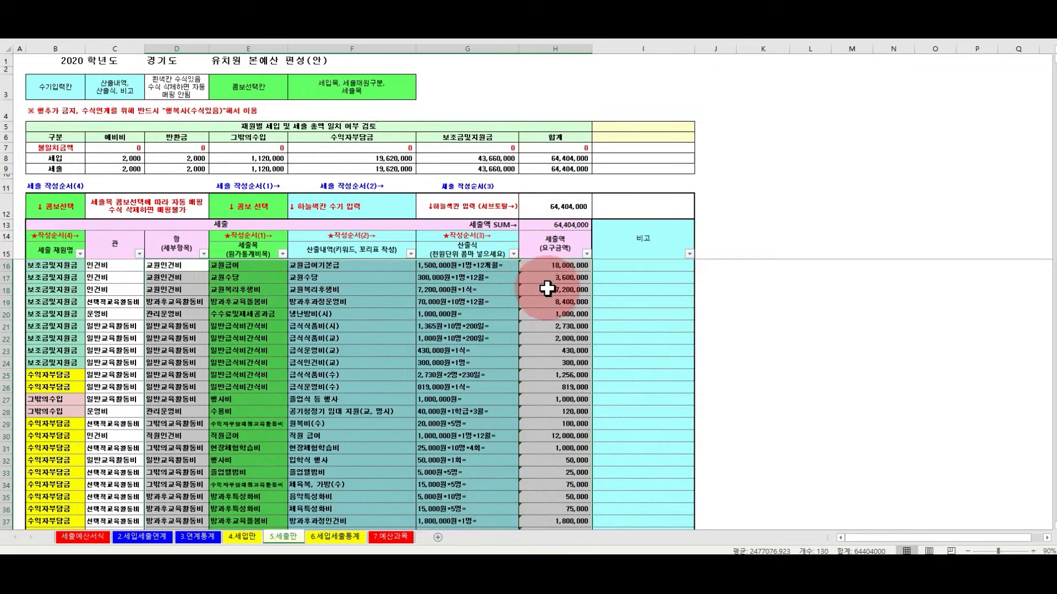
scroll(529, 319, "down", 4)
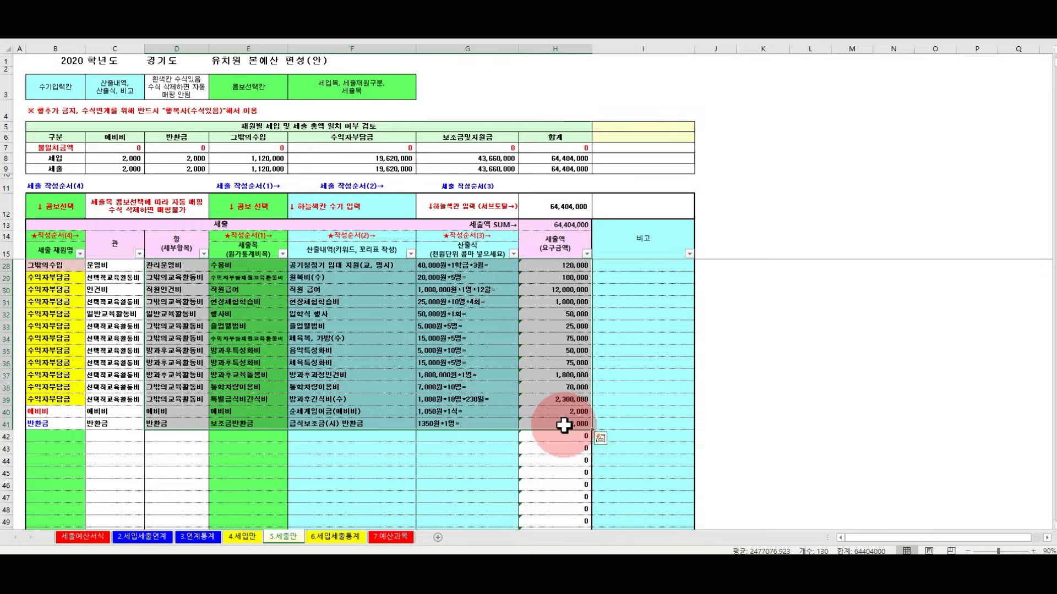
scroll(551, 427, "up", 2)
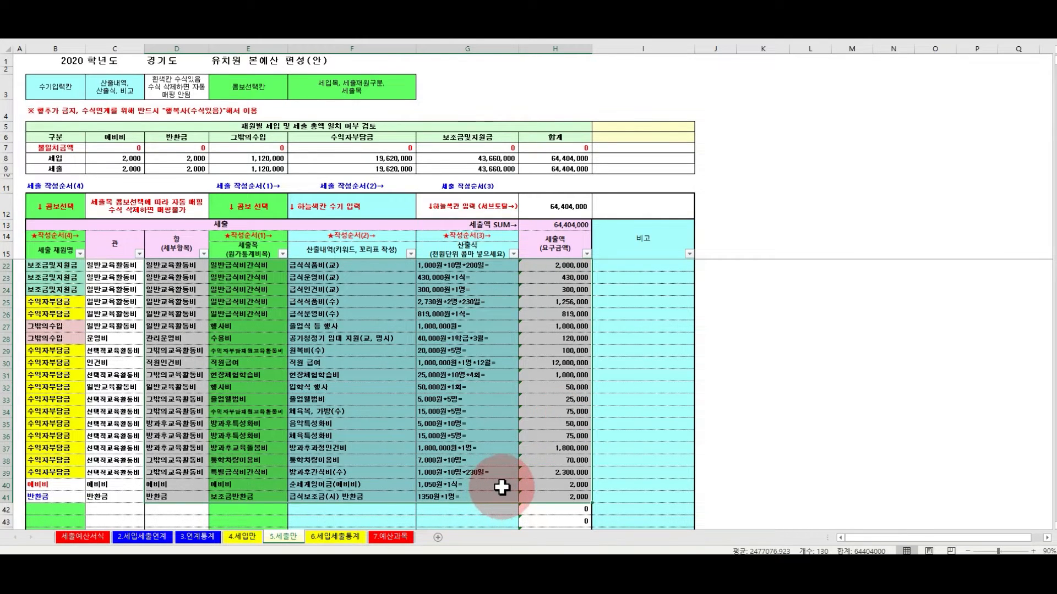
right_click(474, 458)
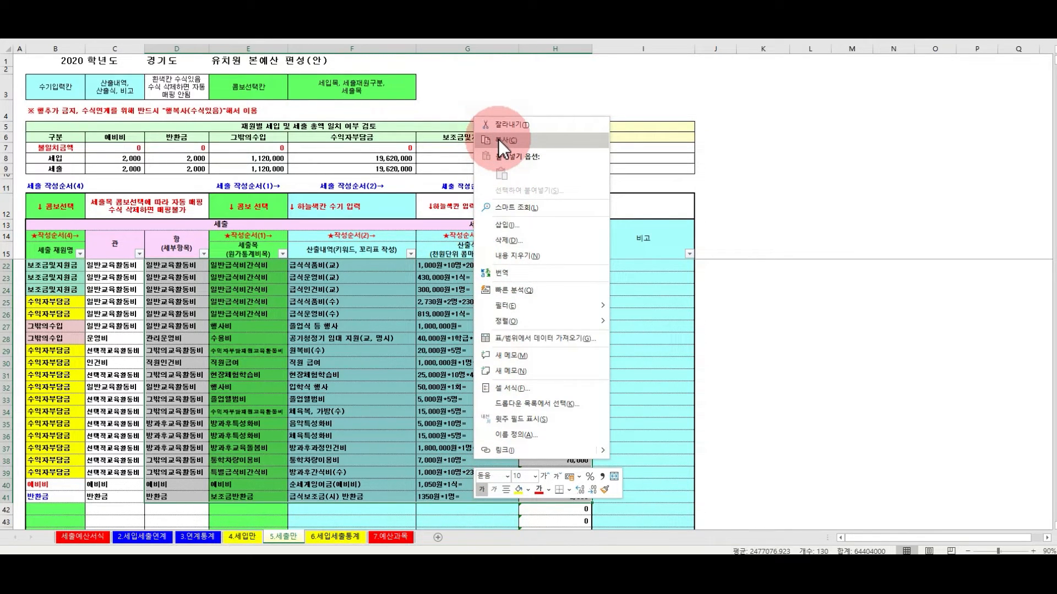
left_click(501, 140)
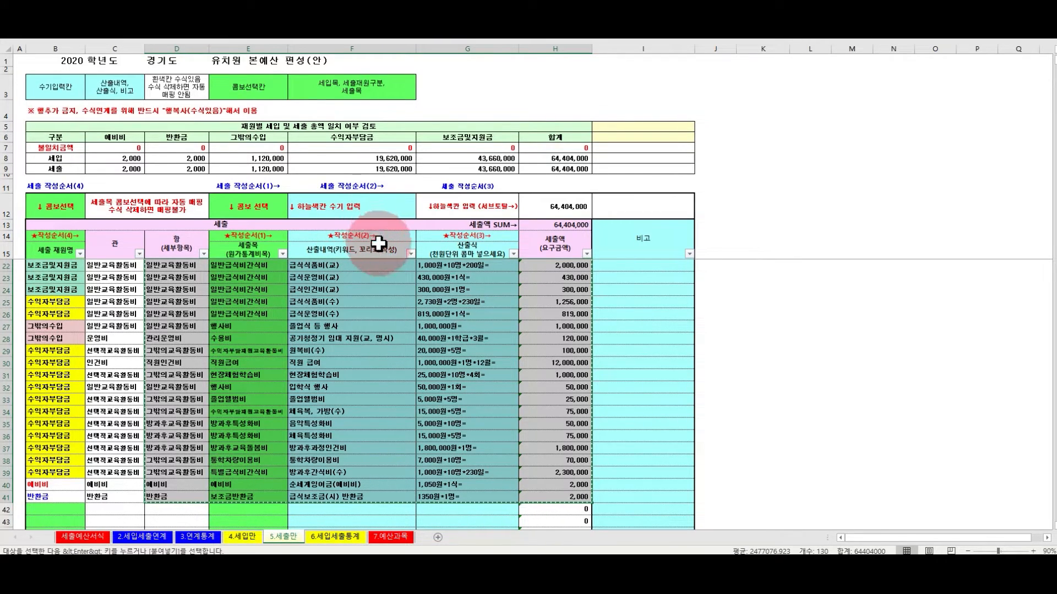
Step: Switch to the 세출예산서식 workbook, paste the copied entries as values only from F2 under 항명, and review the pasted rows
left_click(449, 573)
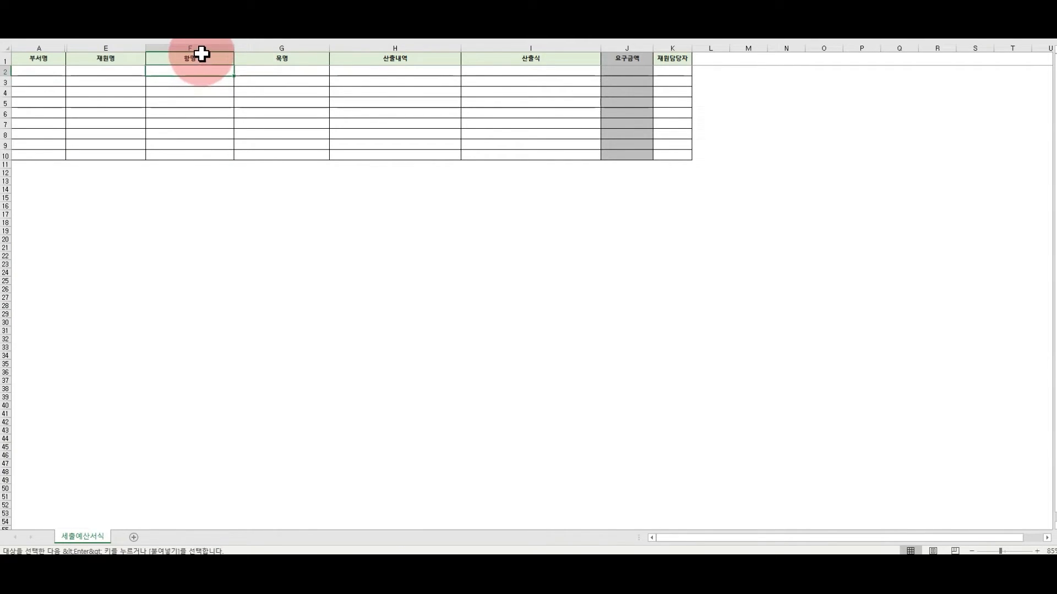
left_click(203, 48)
left_click(202, 59)
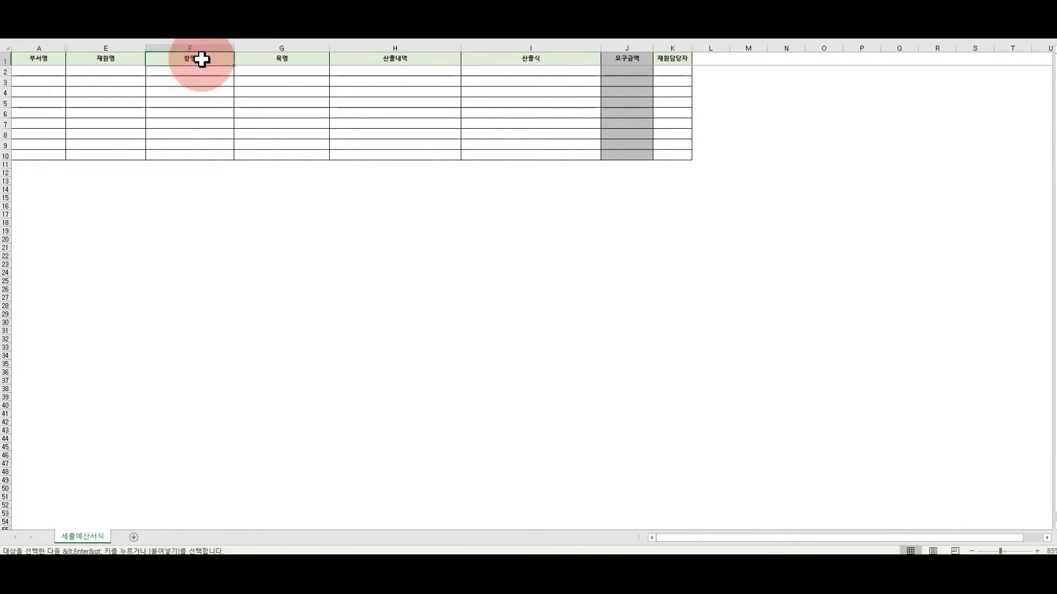
left_click(201, 71)
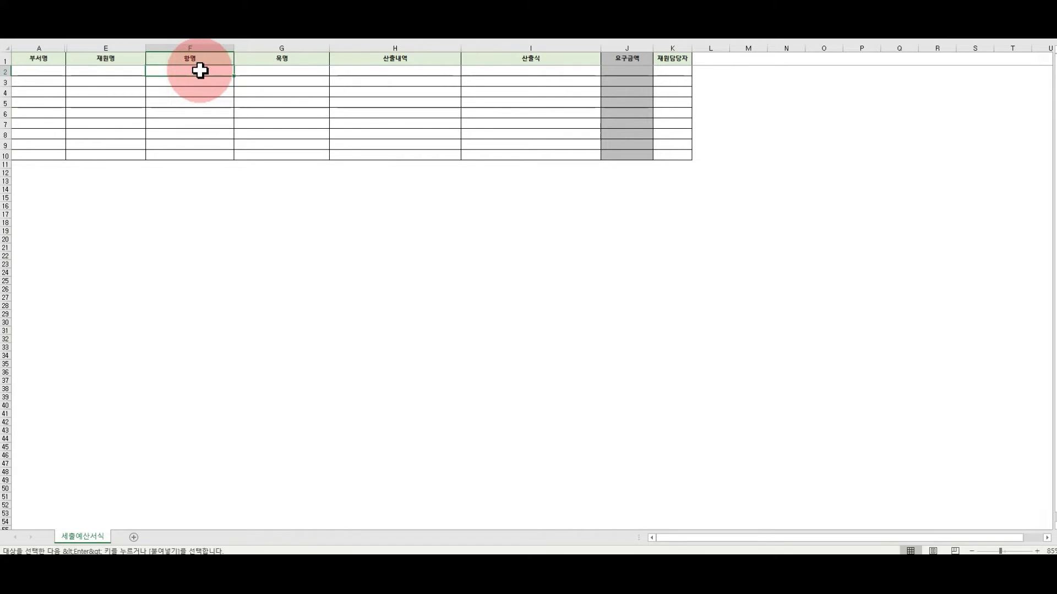
right_click(200, 71)
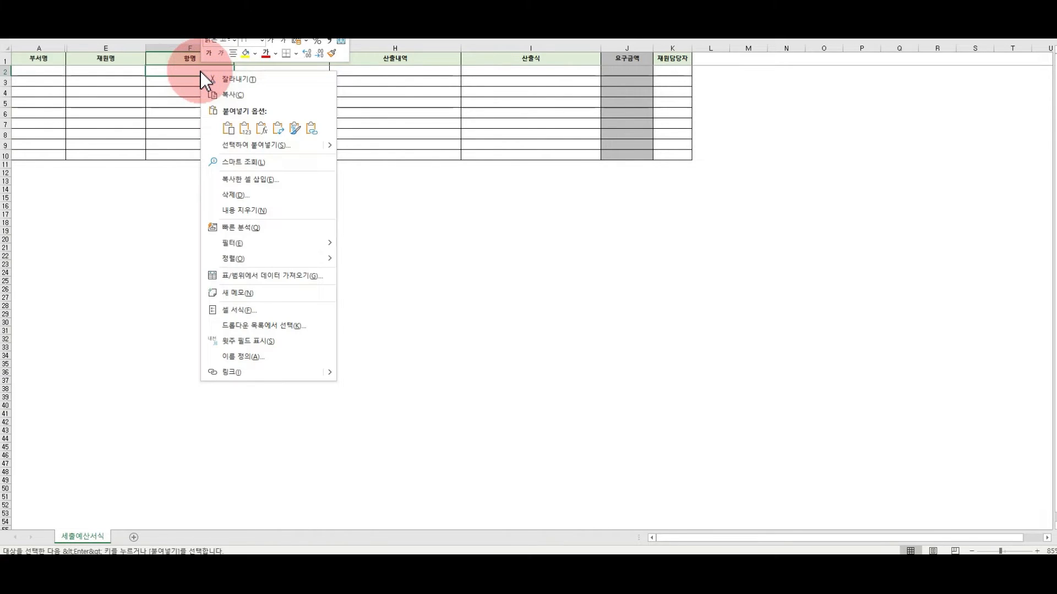
left_click(232, 143)
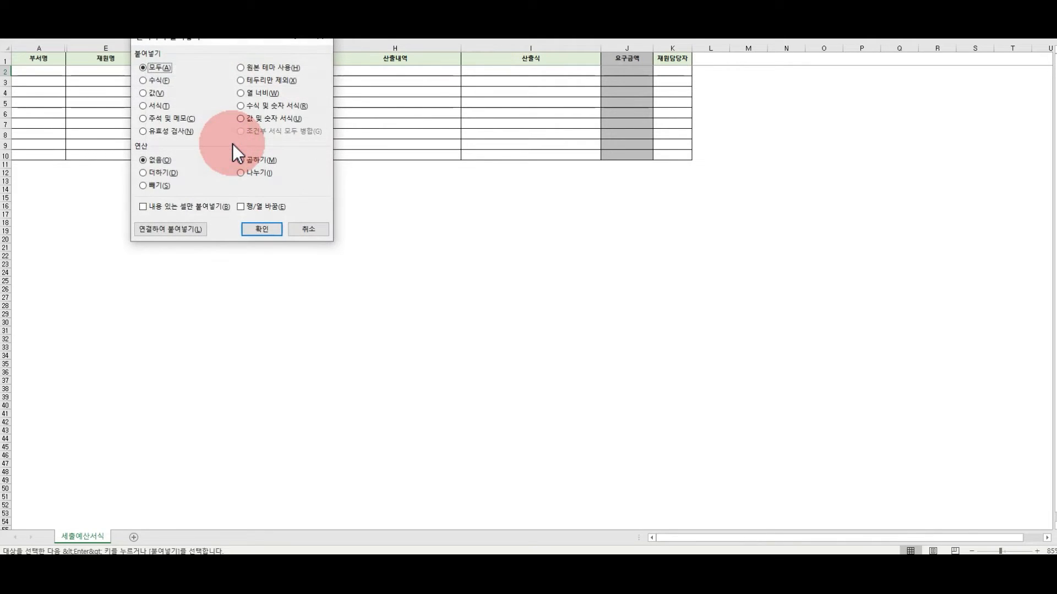
left_click(150, 92)
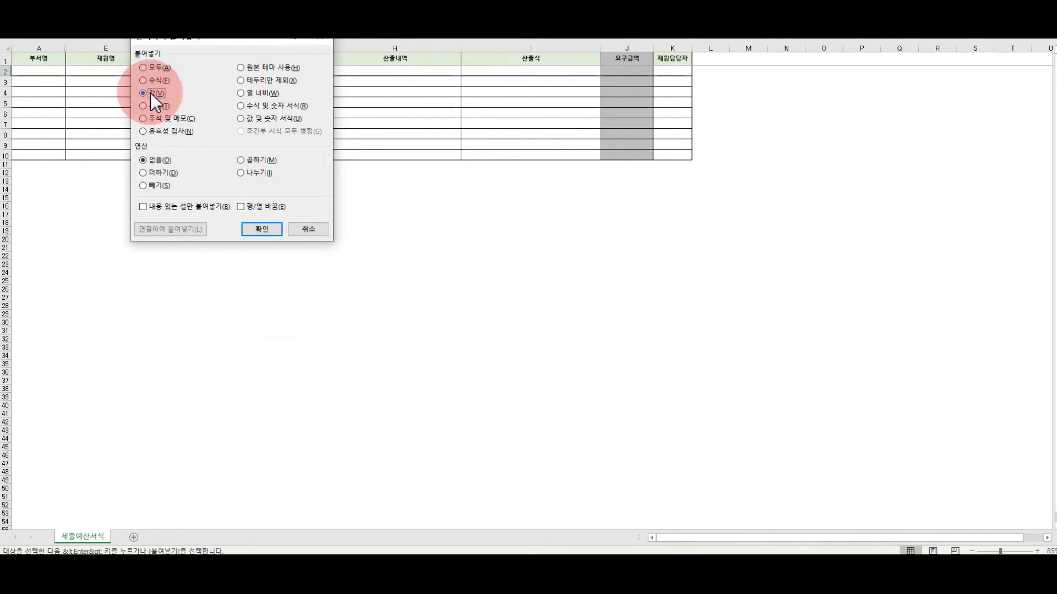
left_click(262, 230)
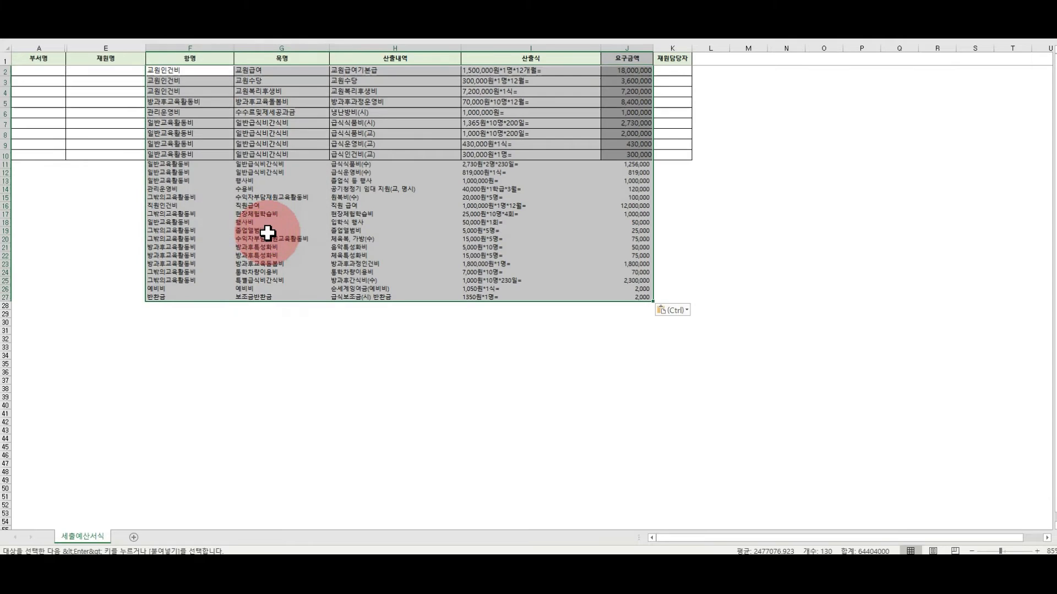
left_click(157, 71)
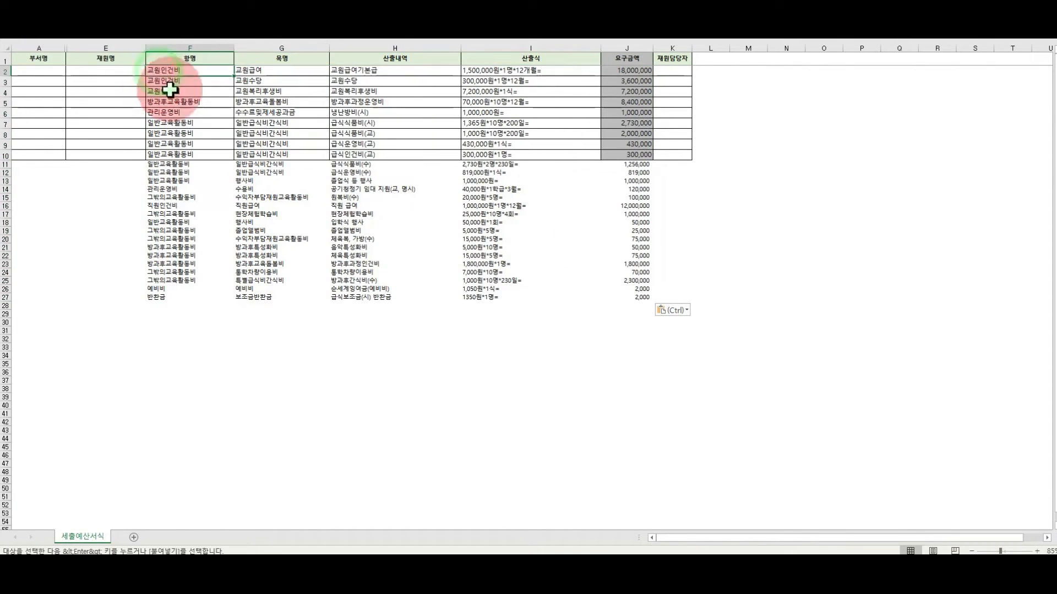
left_click(642, 298)
left_click_drag(213, 71, 617, 307)
Step: For the blank 재원명 column, copy the 세출 재원명 entries B16:B41 from 5.세출만
left_click_drag(94, 67, 94, 297)
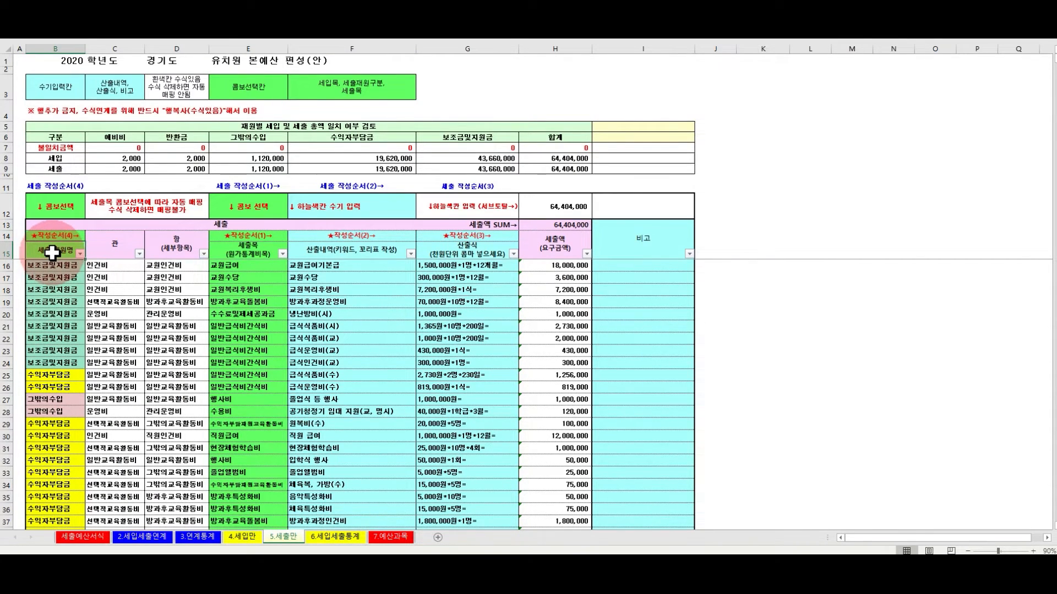
left_click(49, 267)
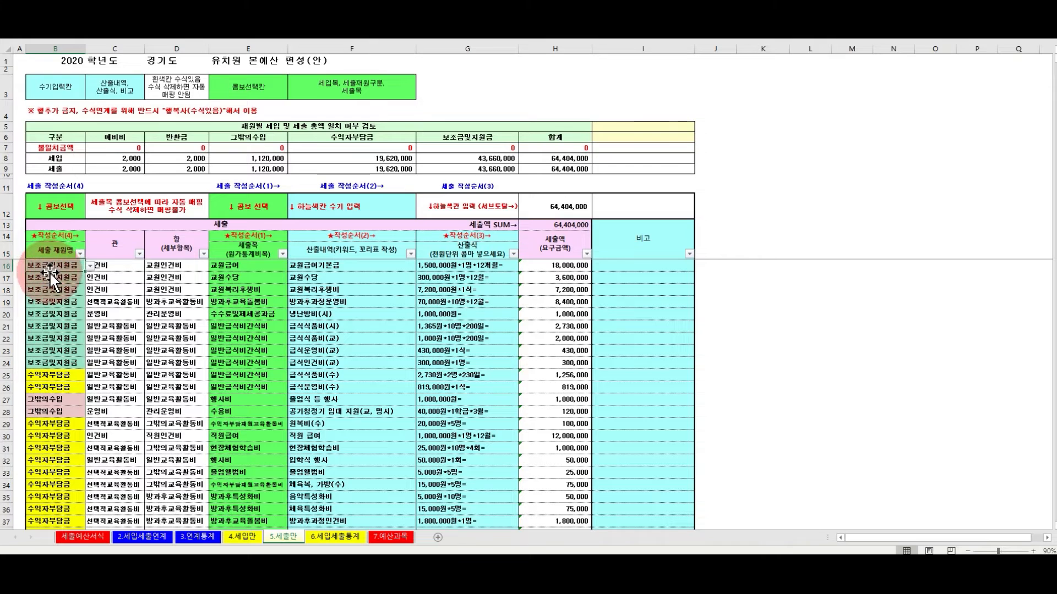
scroll(55, 269, "down", 3)
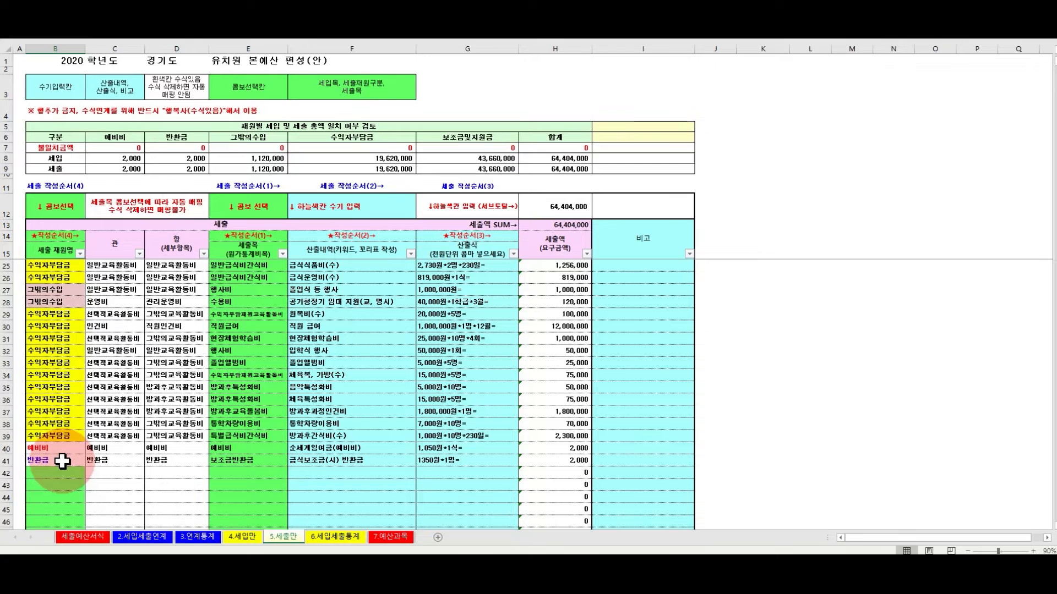
key("ctrl+shift+Up")
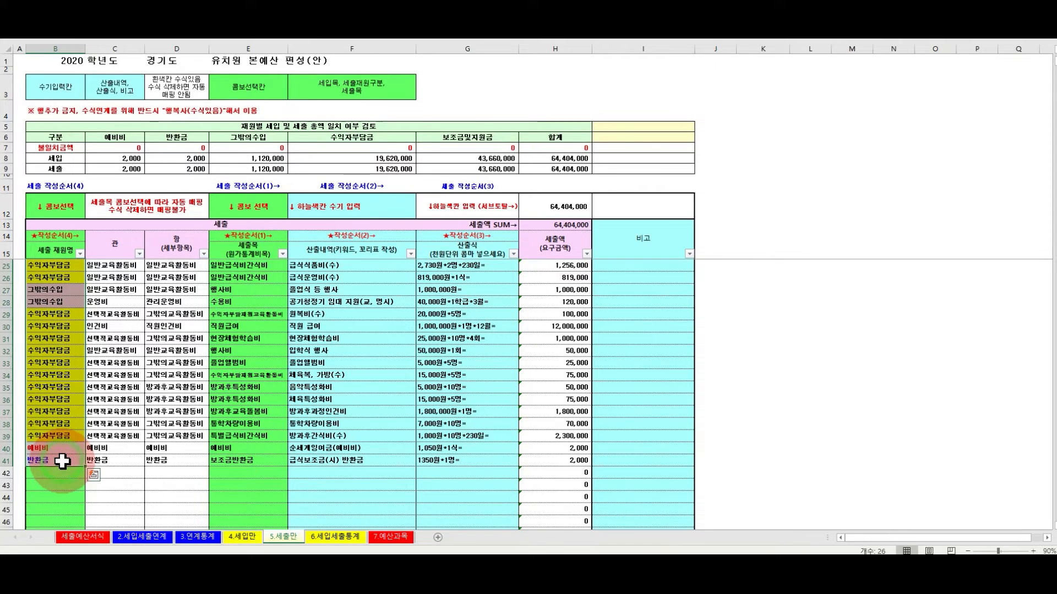
right_click(64, 416)
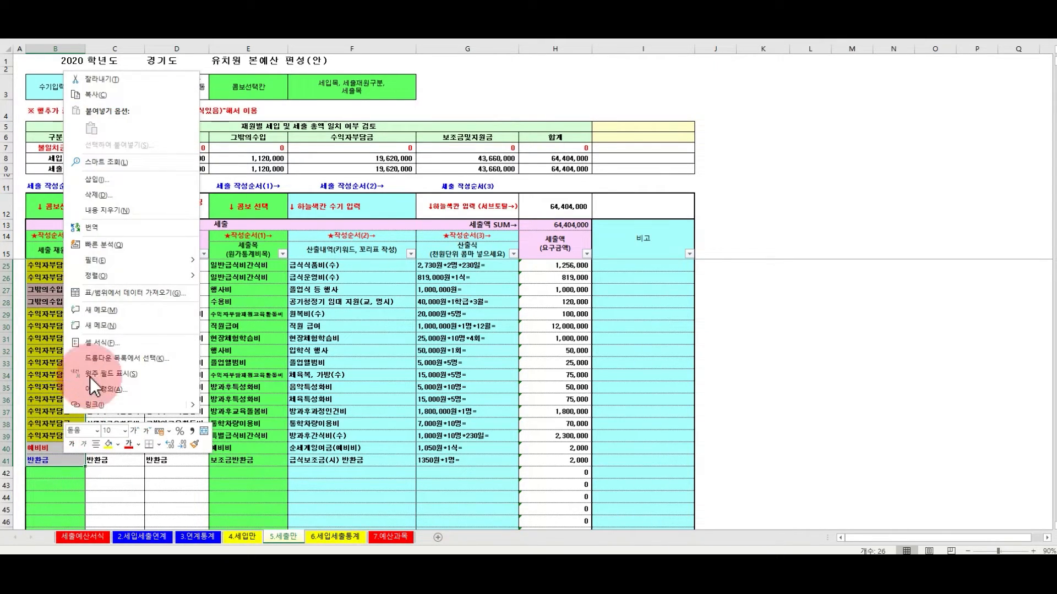
left_click(100, 96)
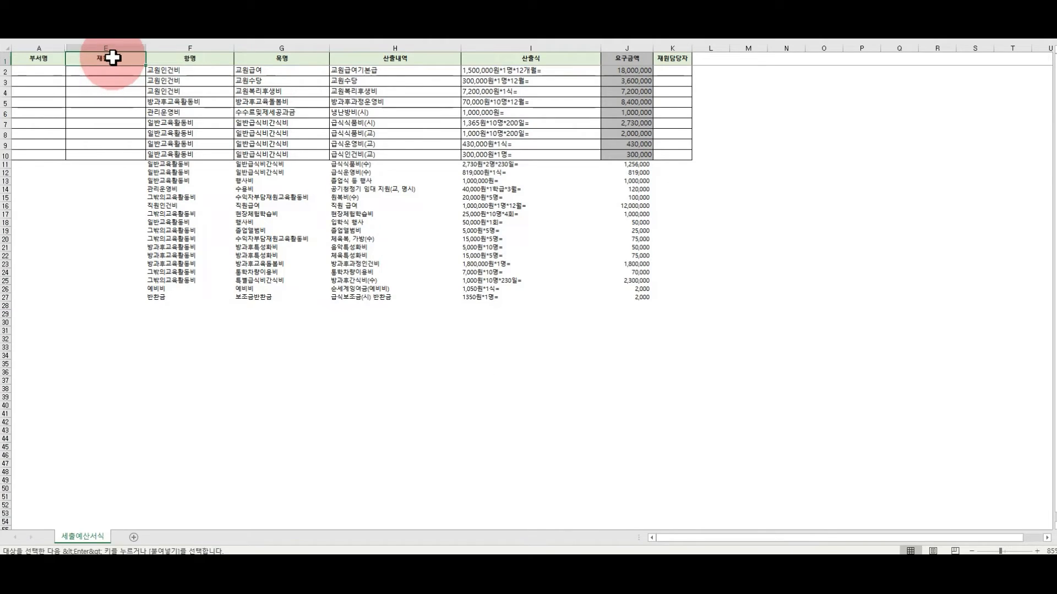
Step: Paste the copied funding sources as values only from E2 under 재원명 on 세출예산서식, and check the rows through 요구금액
left_click(105, 71)
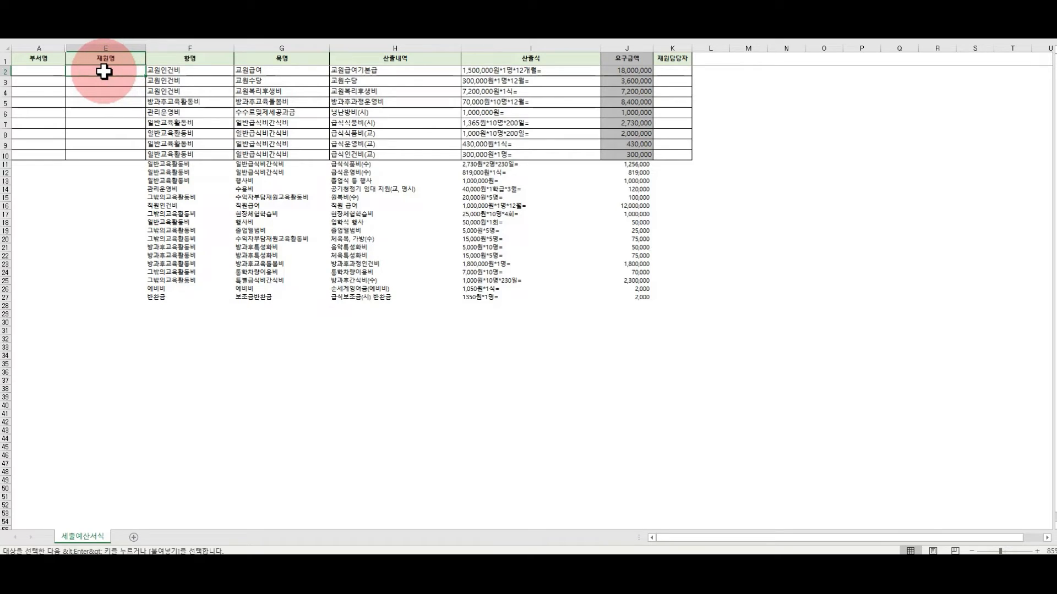
right_click(104, 72)
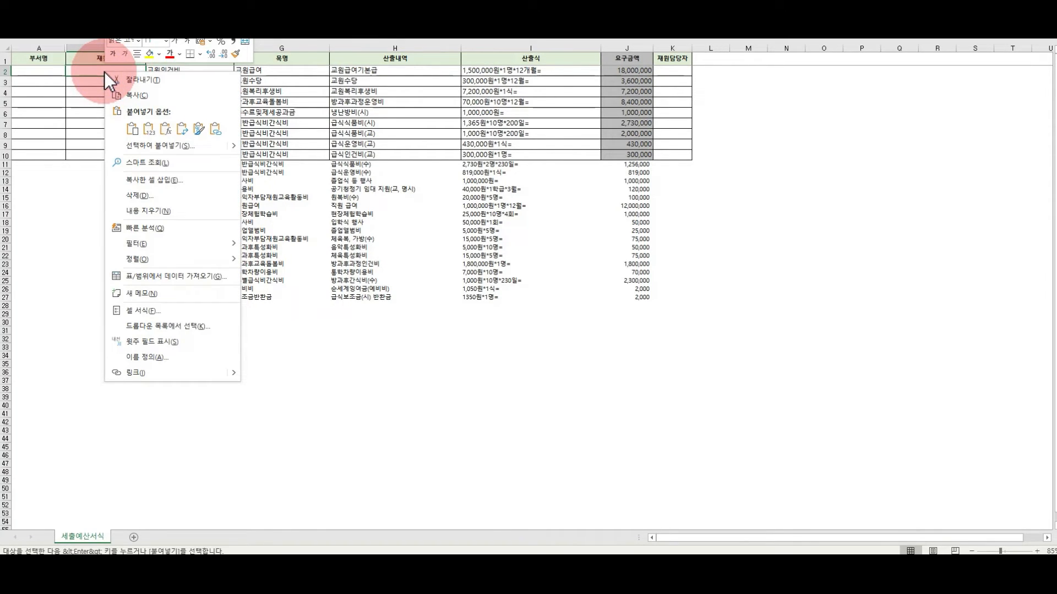
left_click(132, 147)
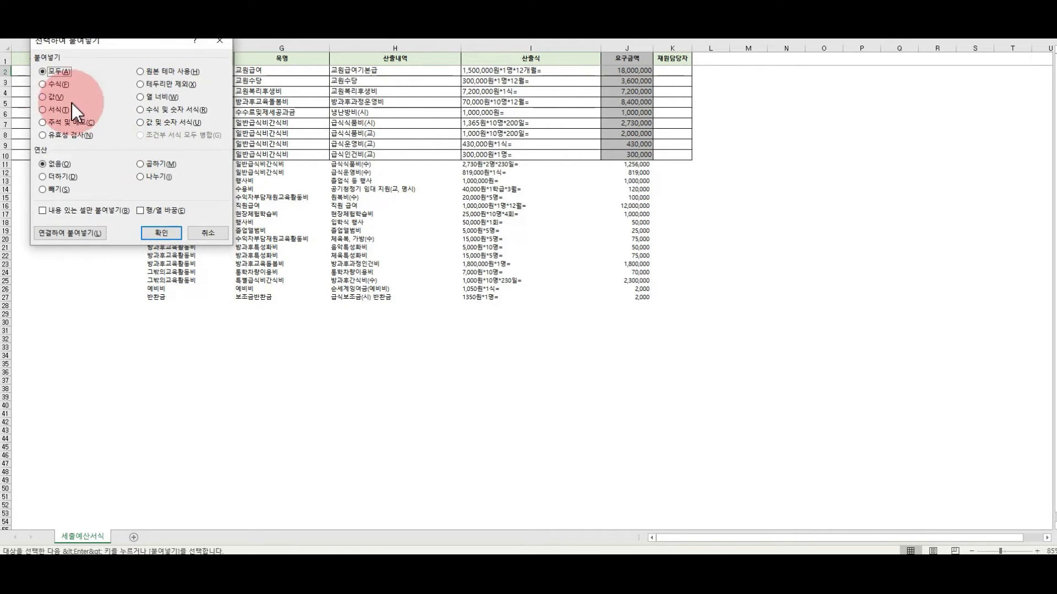
left_click(55, 98)
left_click(167, 231)
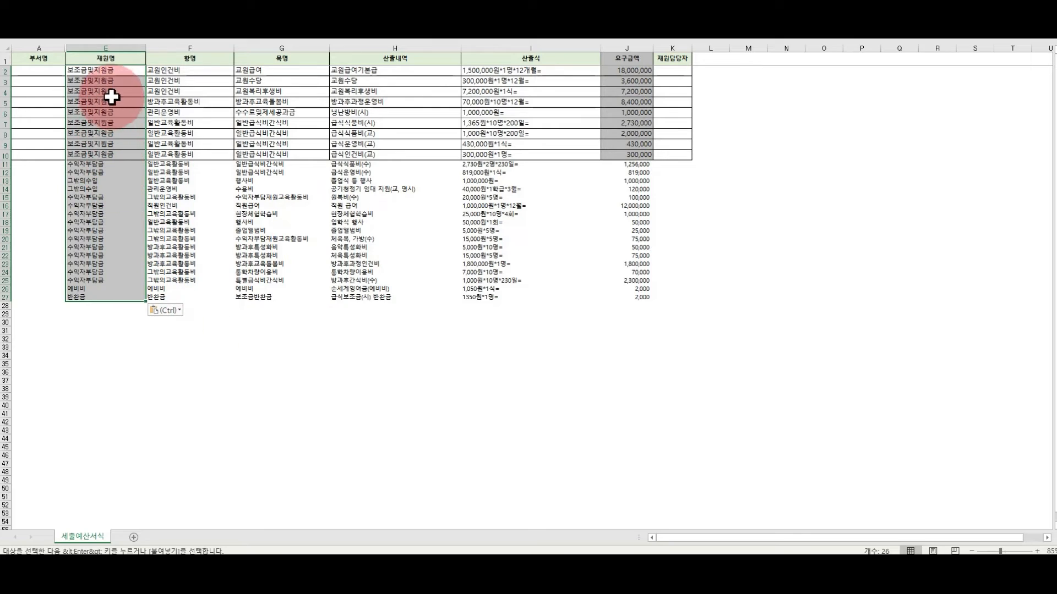
left_click(107, 71)
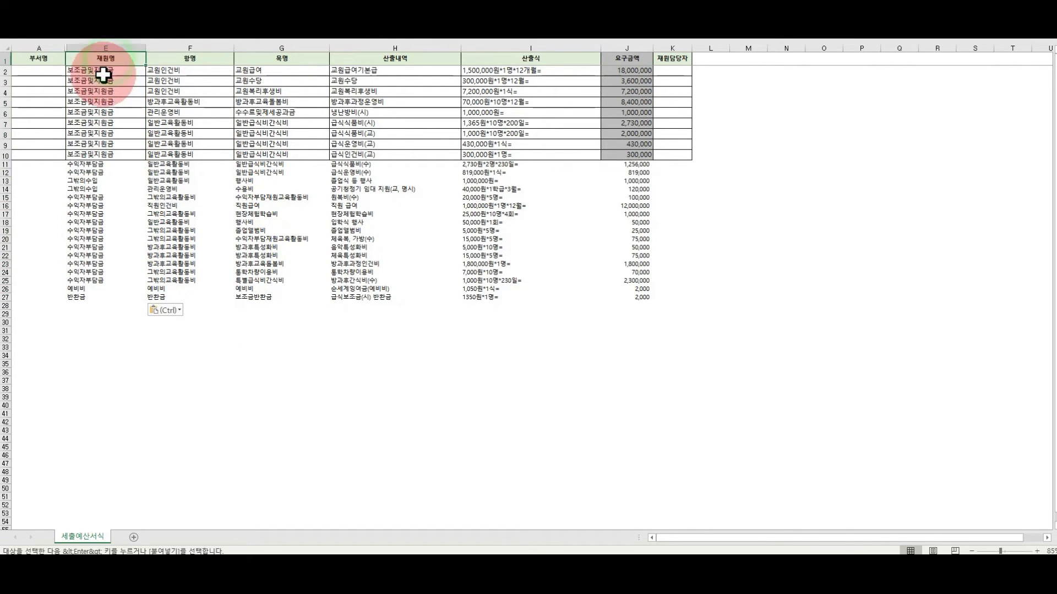
left_click_drag(119, 79, 620, 299)
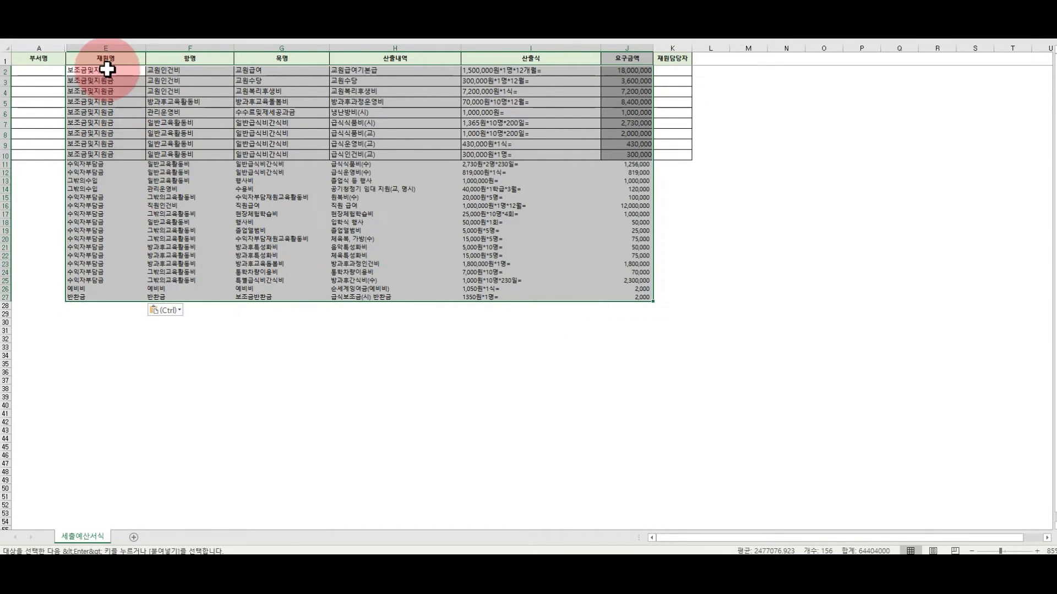
left_click_drag(106, 70, 610, 301)
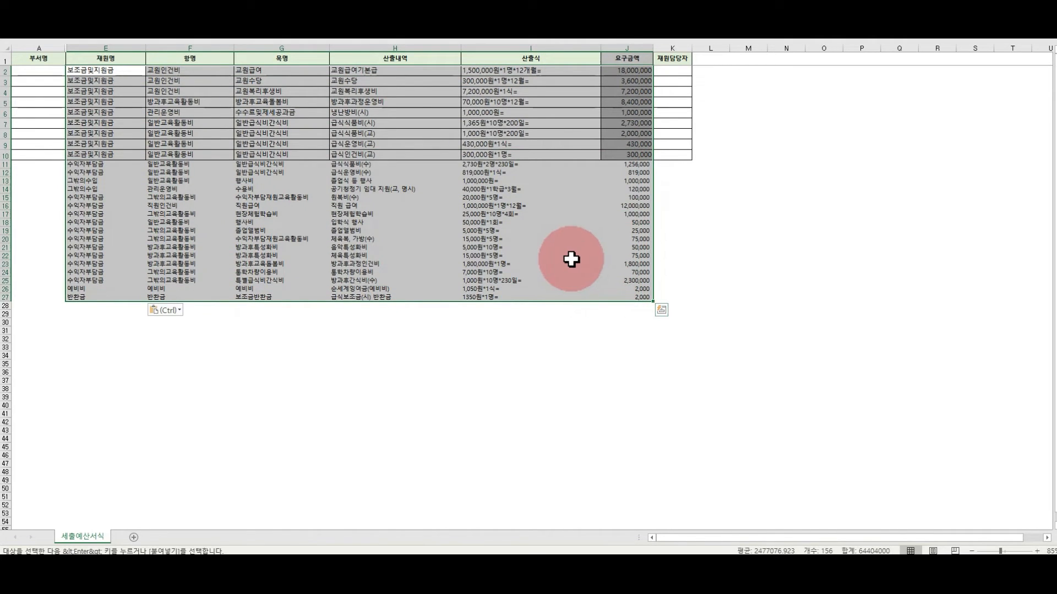
Step: Enter 행정실 as the 부서명 in A2 and fill it down to row 27
left_click(36, 72)
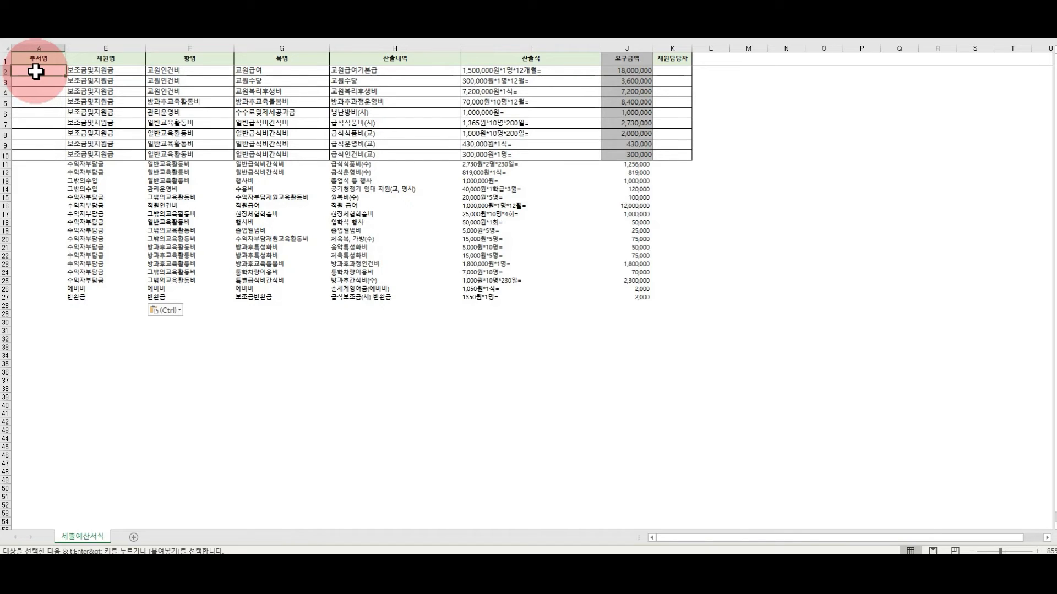
type("행ㅈ")
type("실")
left_click(38, 82)
left_click(35, 70)
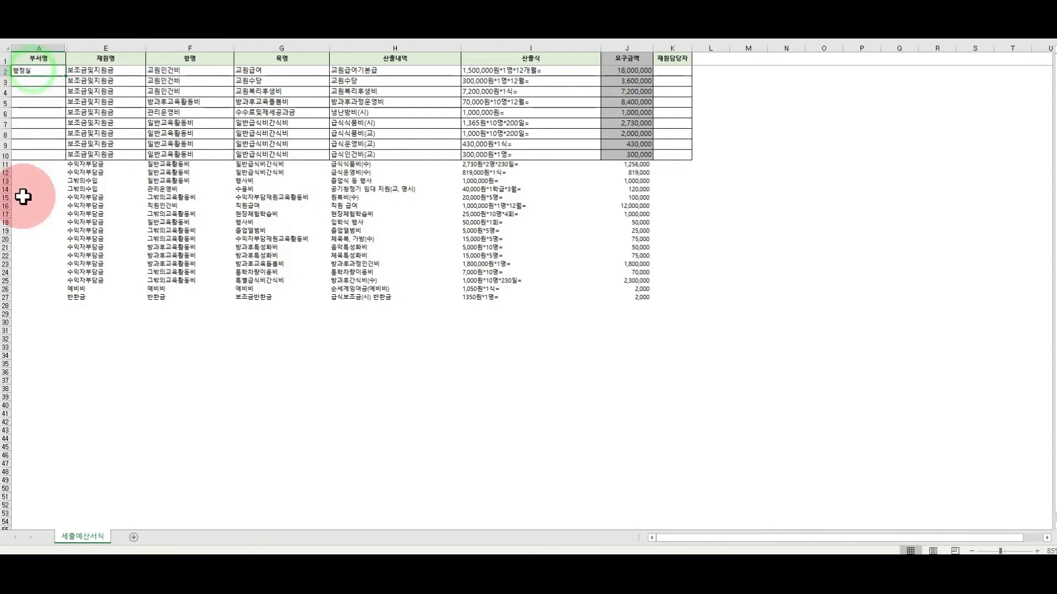
left_click_drag(30, 299, 29, 300)
Step: Enter the person in charge's name under 재원담당자 in K2 and fill it down to row 27
left_click(669, 70)
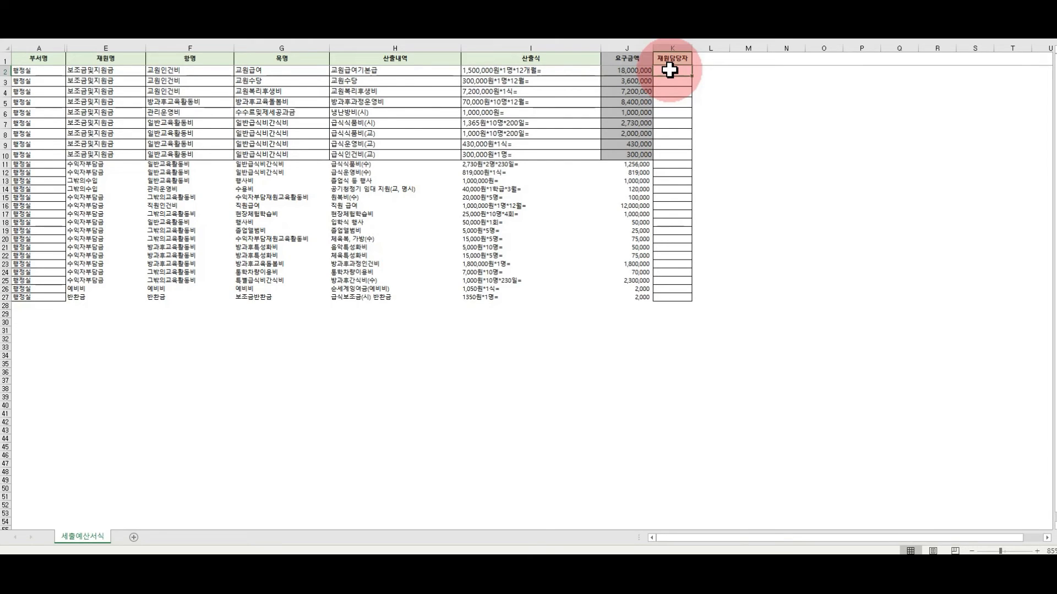
type("ㄱ")
type("행저")
key("Return")
left_click(670, 70)
left_click_drag(692, 77, 692, 297)
Step: Save the completed upload form to 바탕 화면 under the new name 본예산업로드 파일 as an Excel 97 - 2003 통합 문서 (*.xls)
left_click(122, 122)
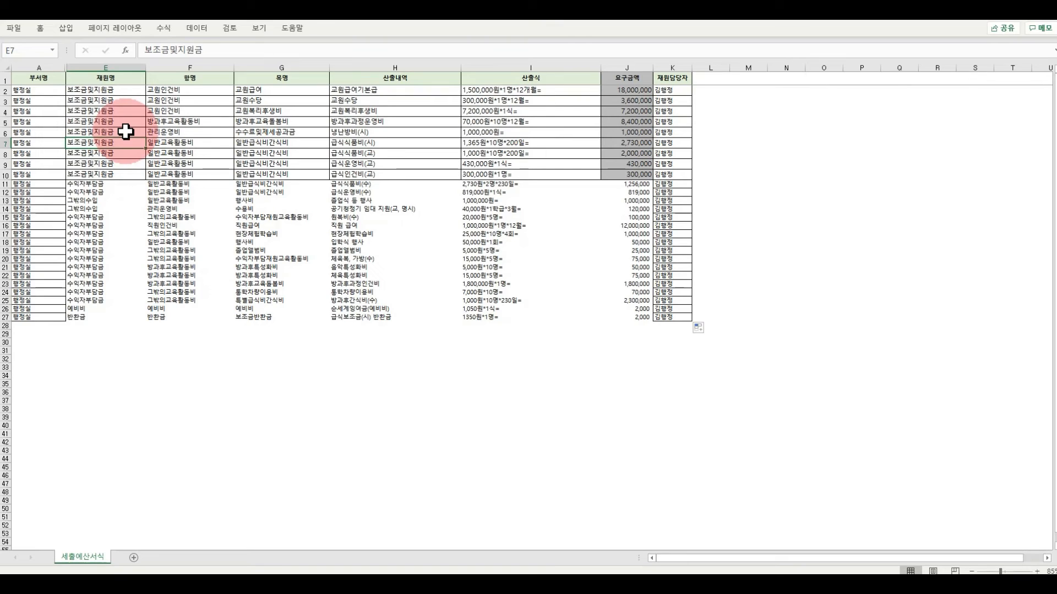
left_click(12, 28)
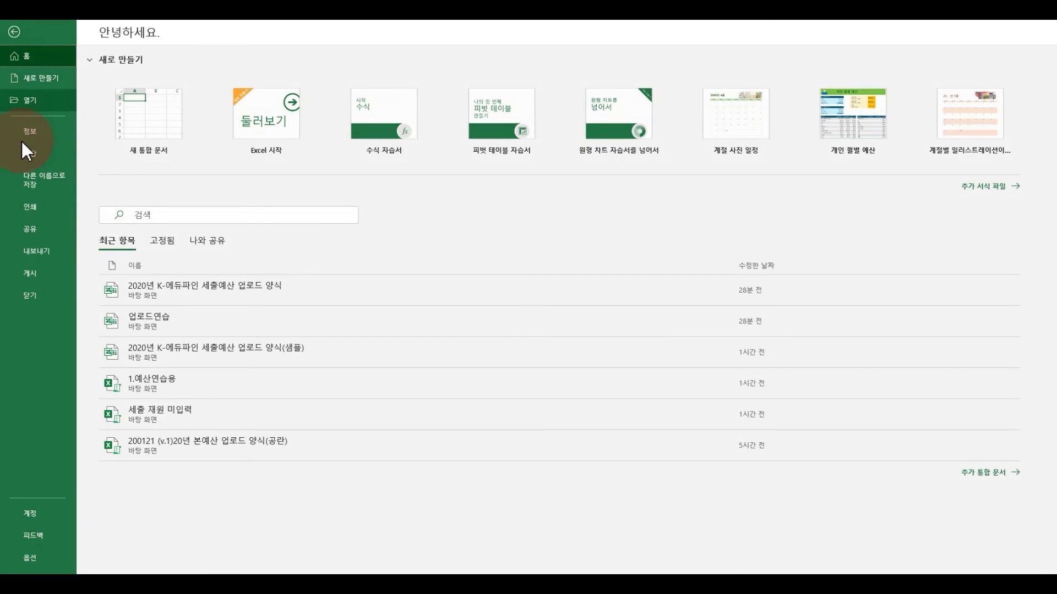
left_click(24, 184)
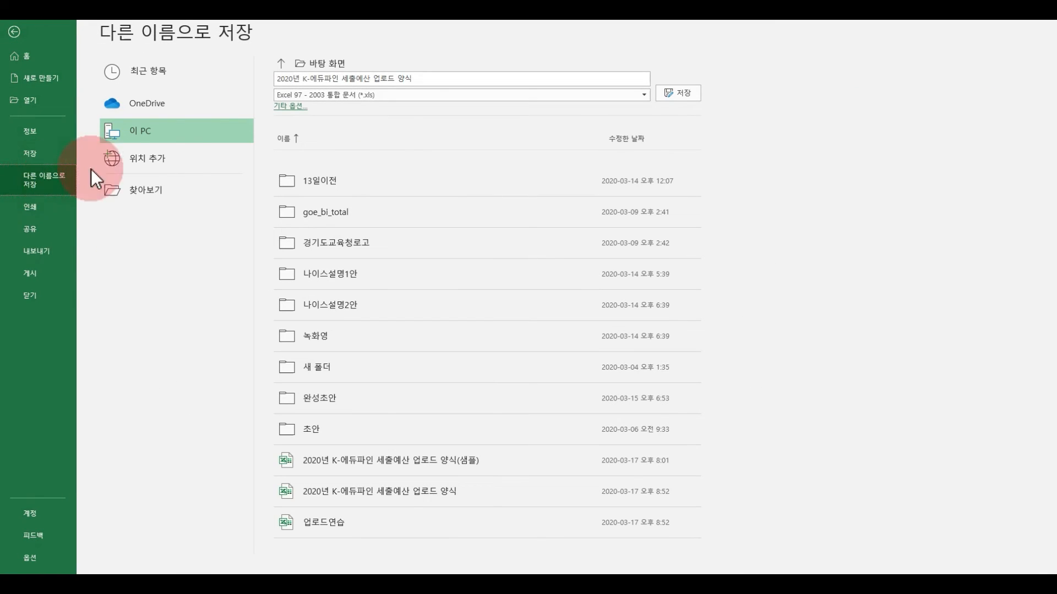
left_click(544, 76)
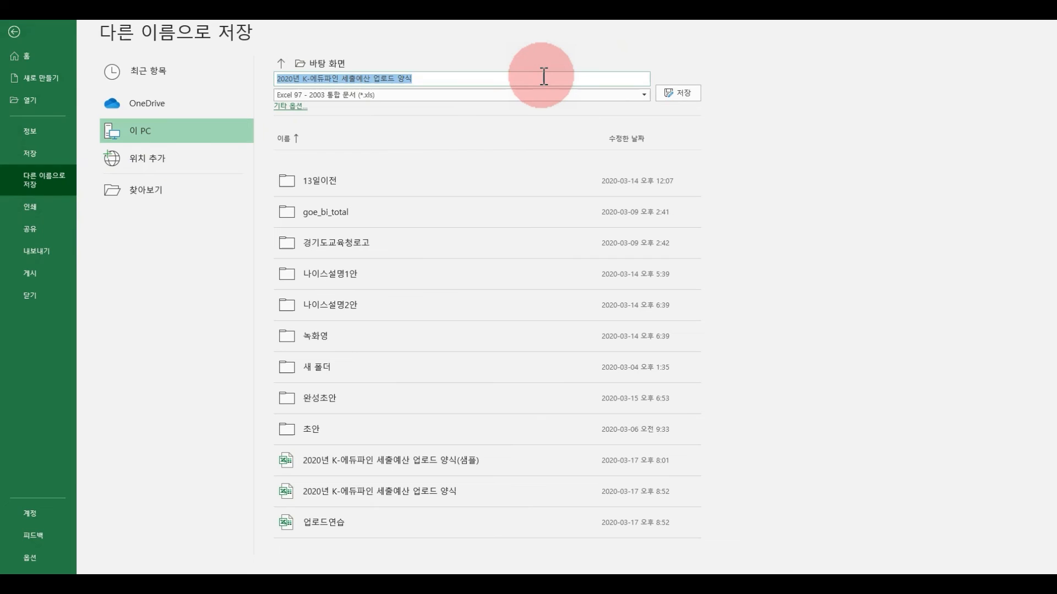
type("본예산")
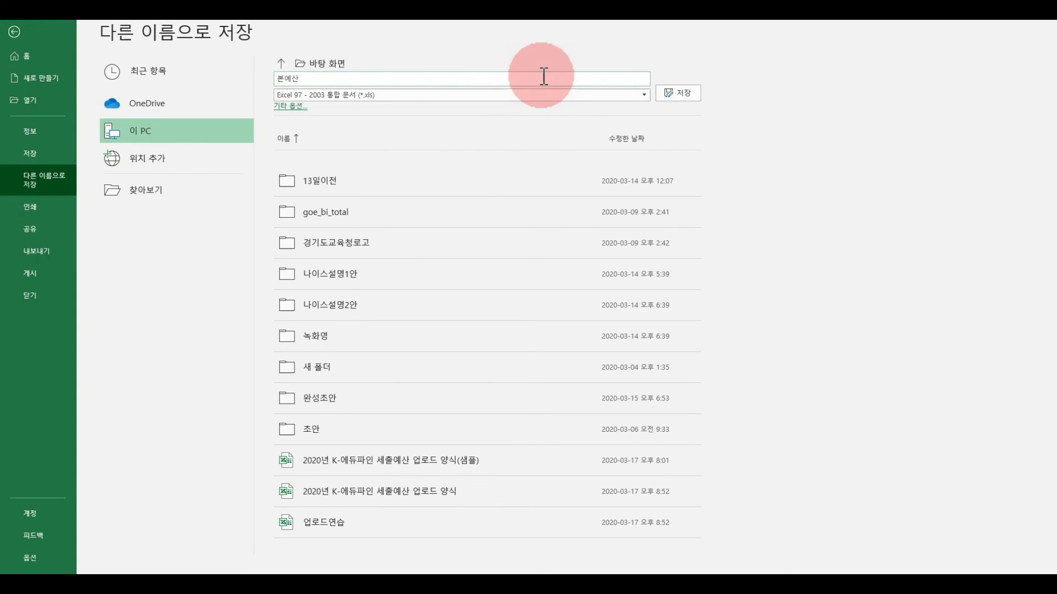
type("업로드 파이")
left_click(641, 95)
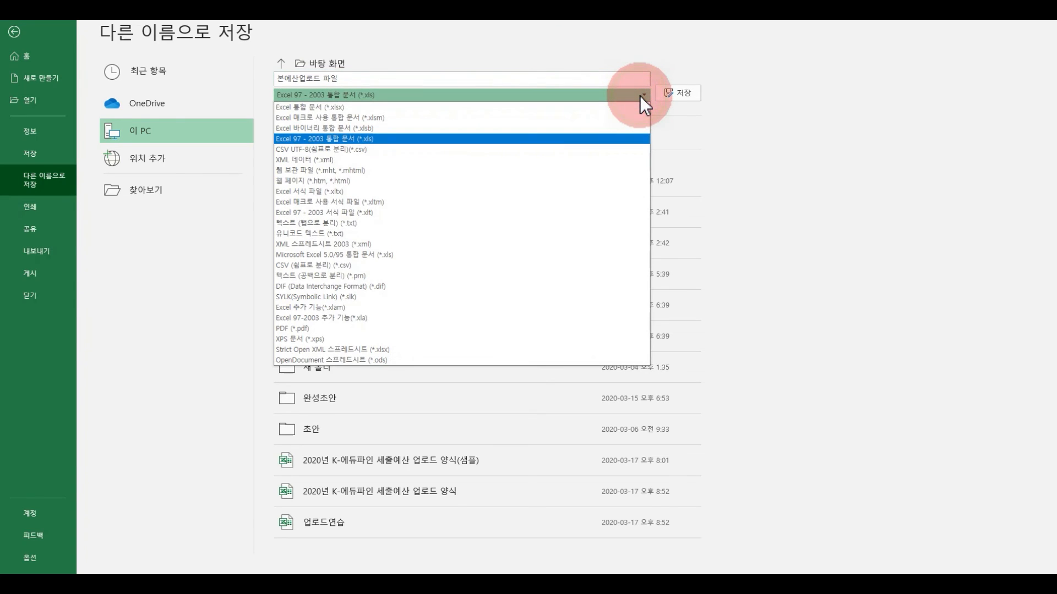
left_click(364, 139)
left_click(681, 94)
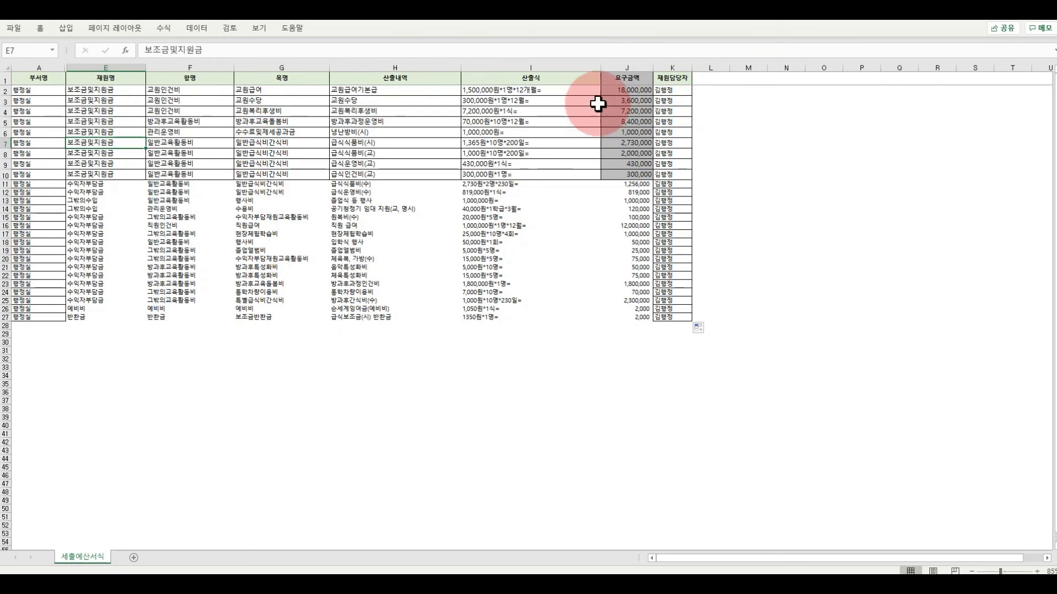
left_click(541, 224)
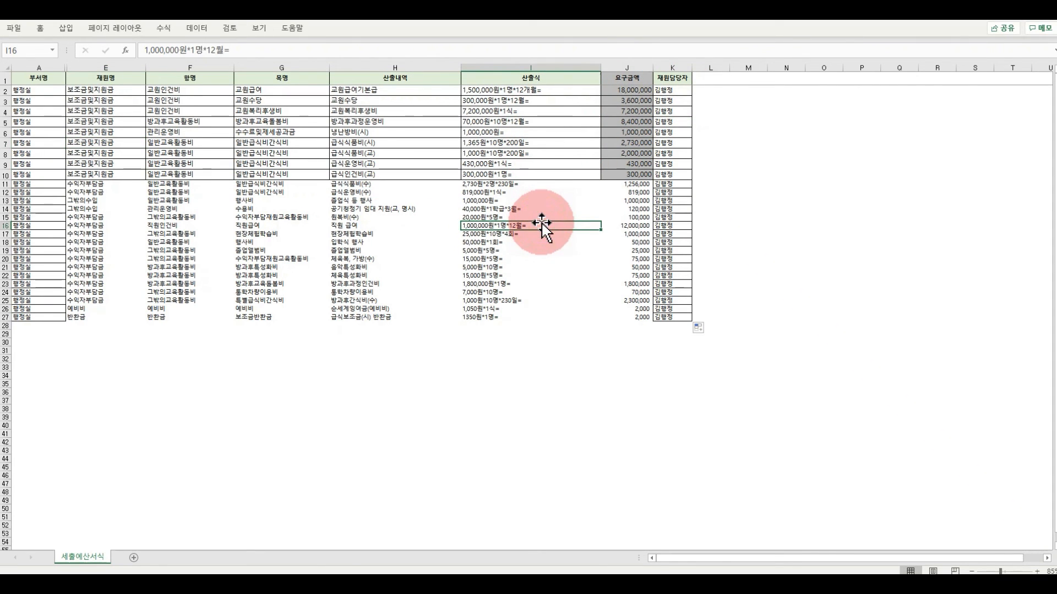